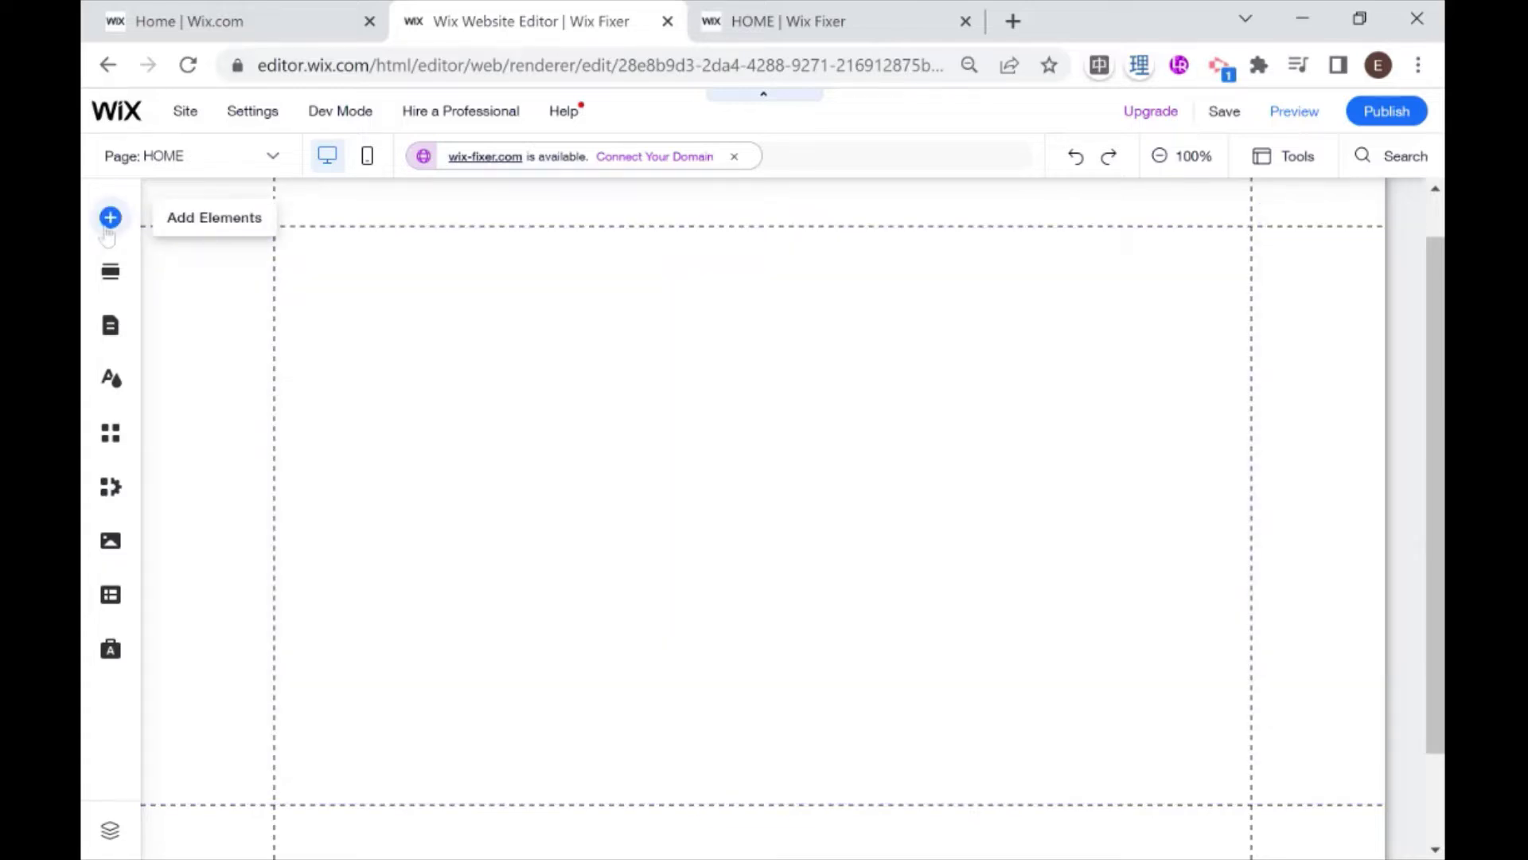
Step: Install Wix Stores from the App Market, found by searching 'wix store', then close the business panel
left_click(112, 435)
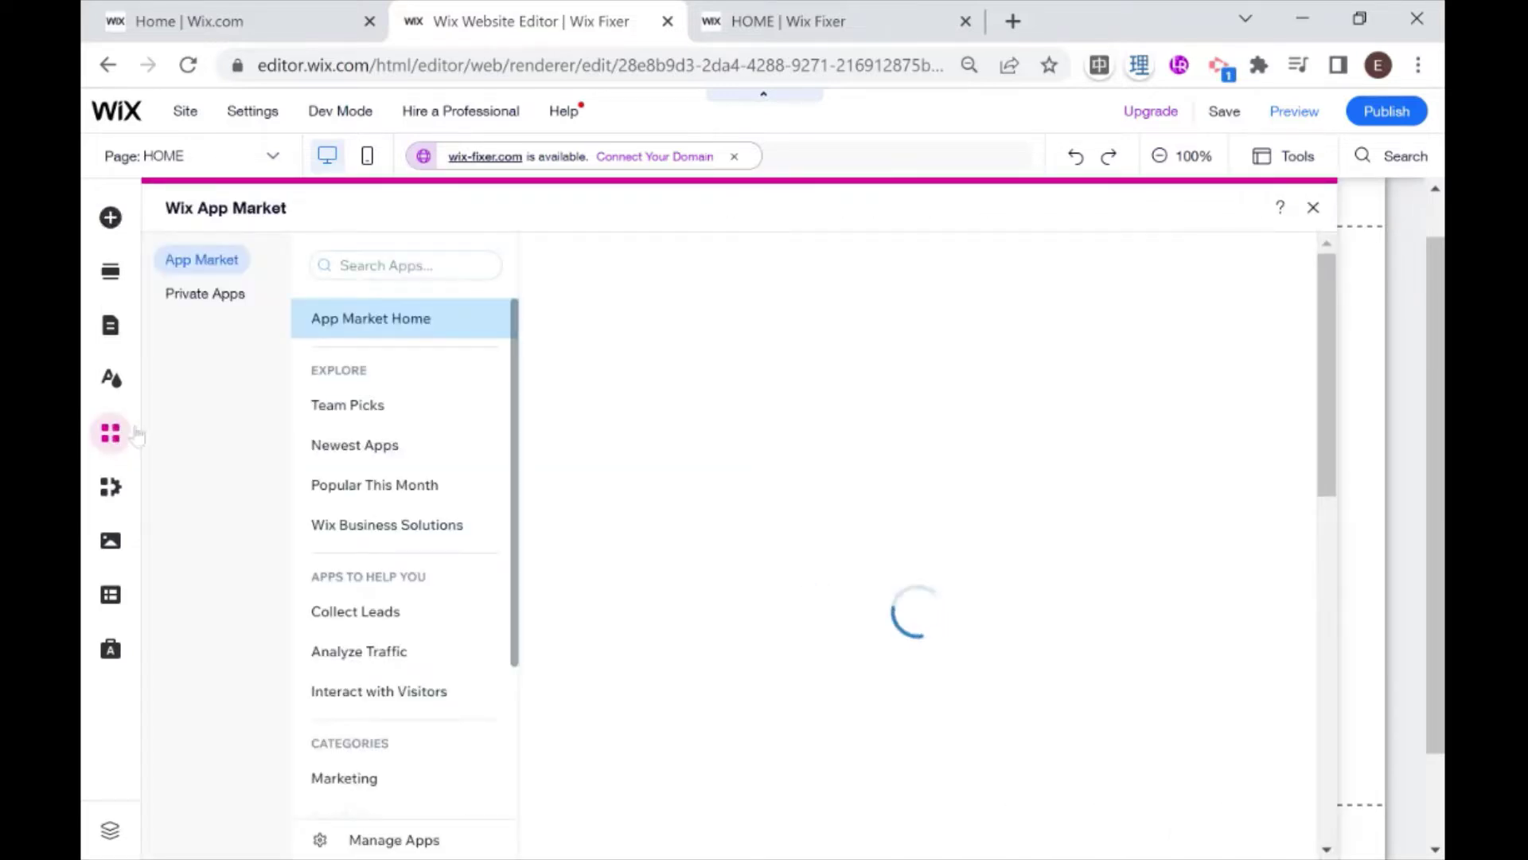
left_click(450, 263)
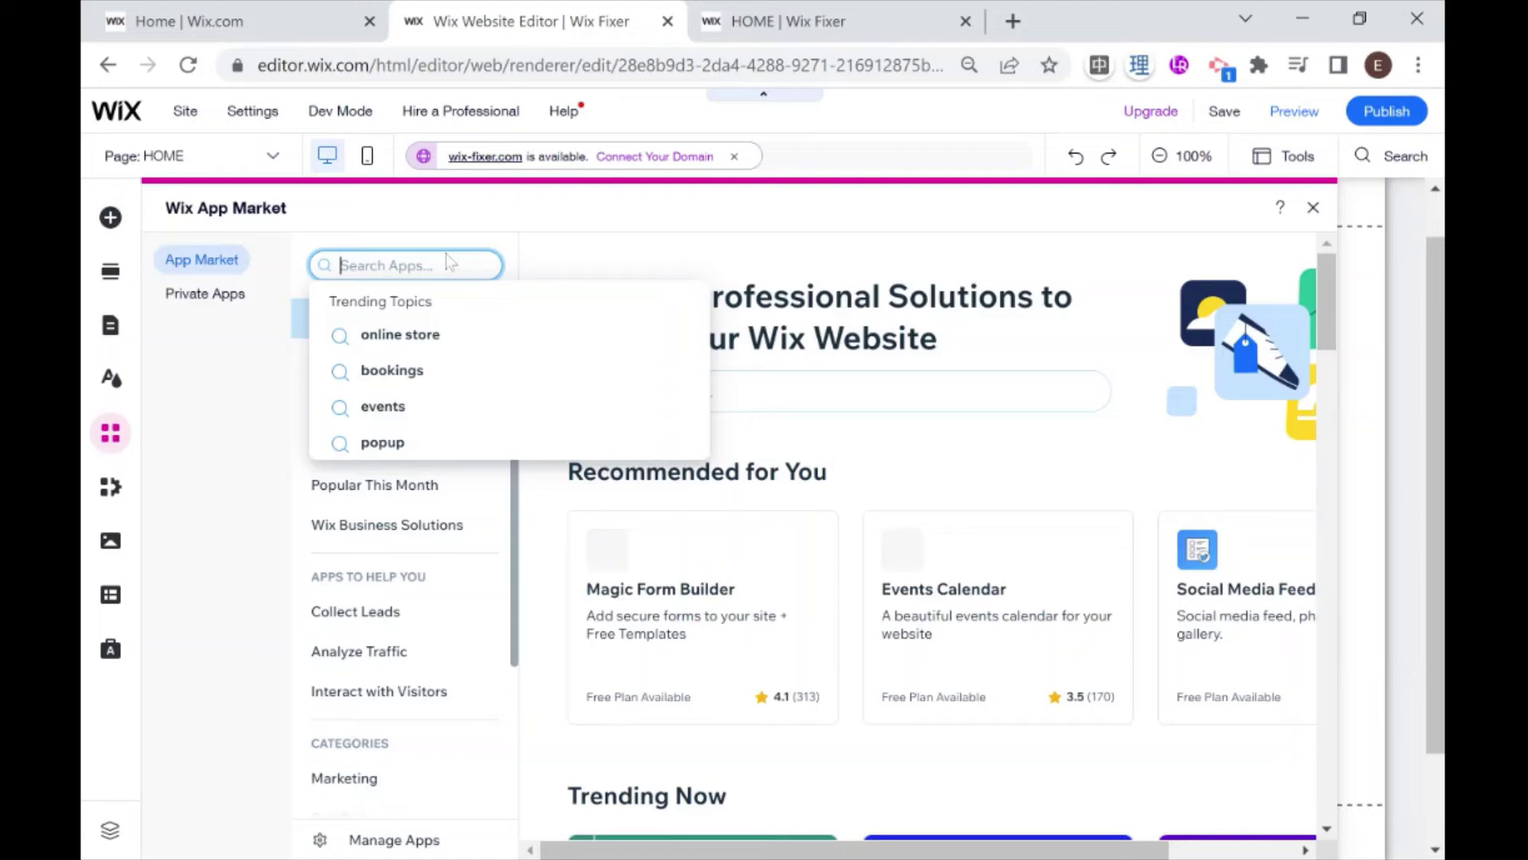
type("wix store")
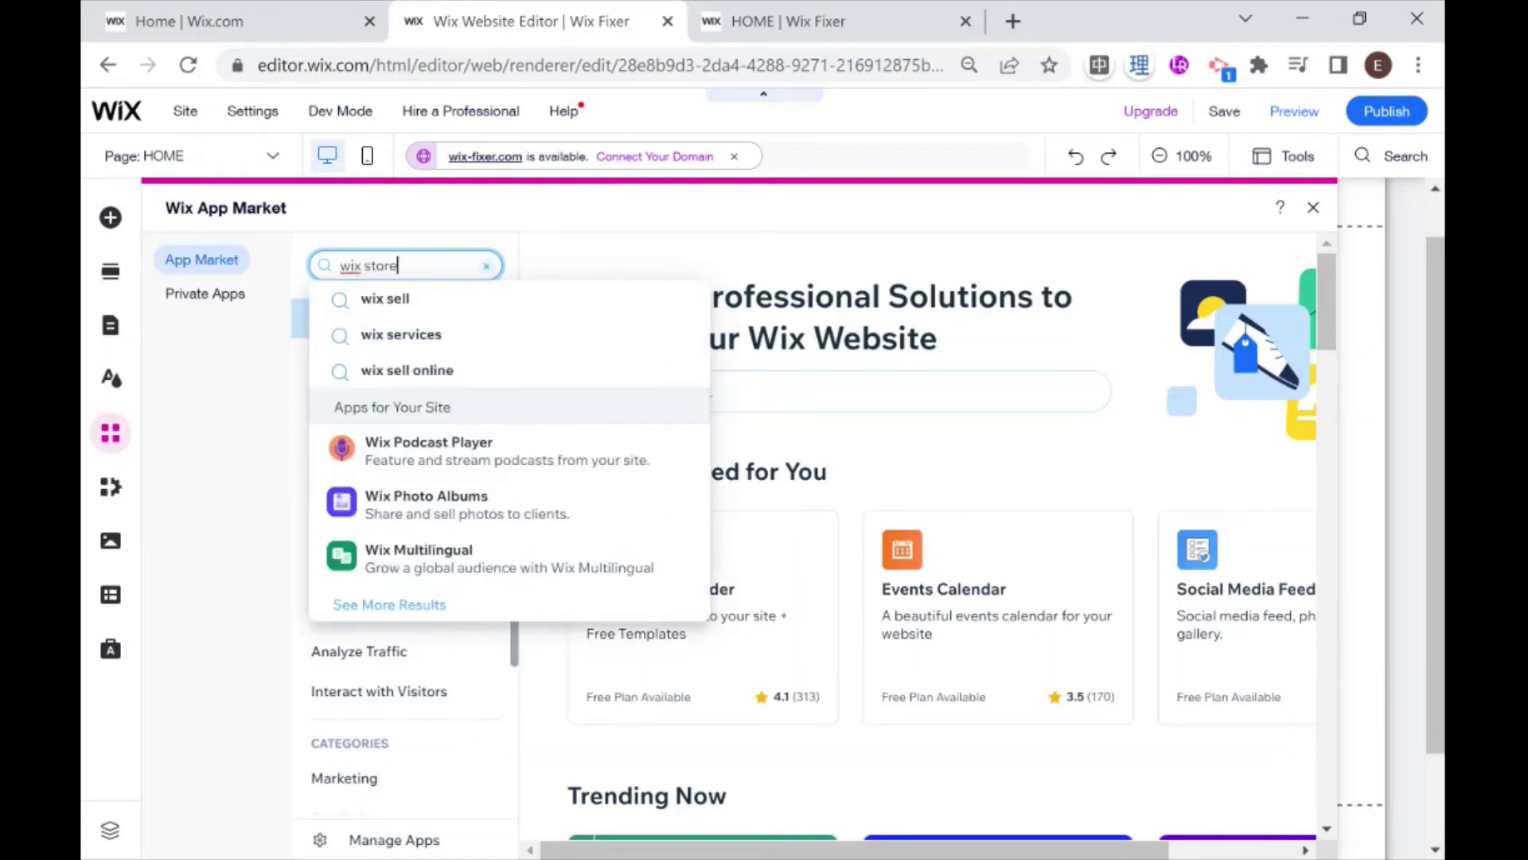
left_click(404, 469)
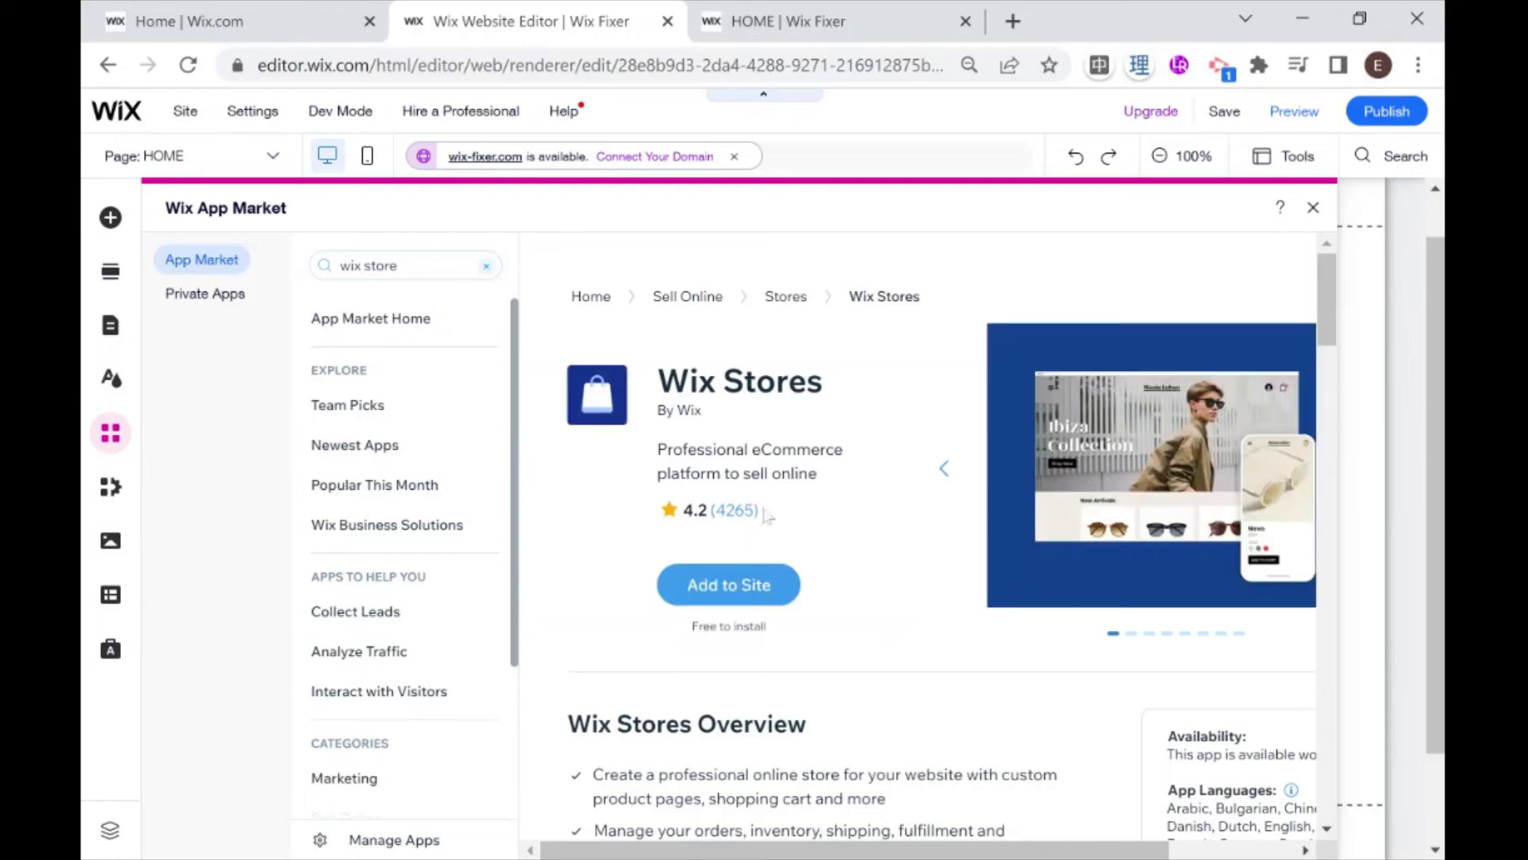
left_click(780, 586)
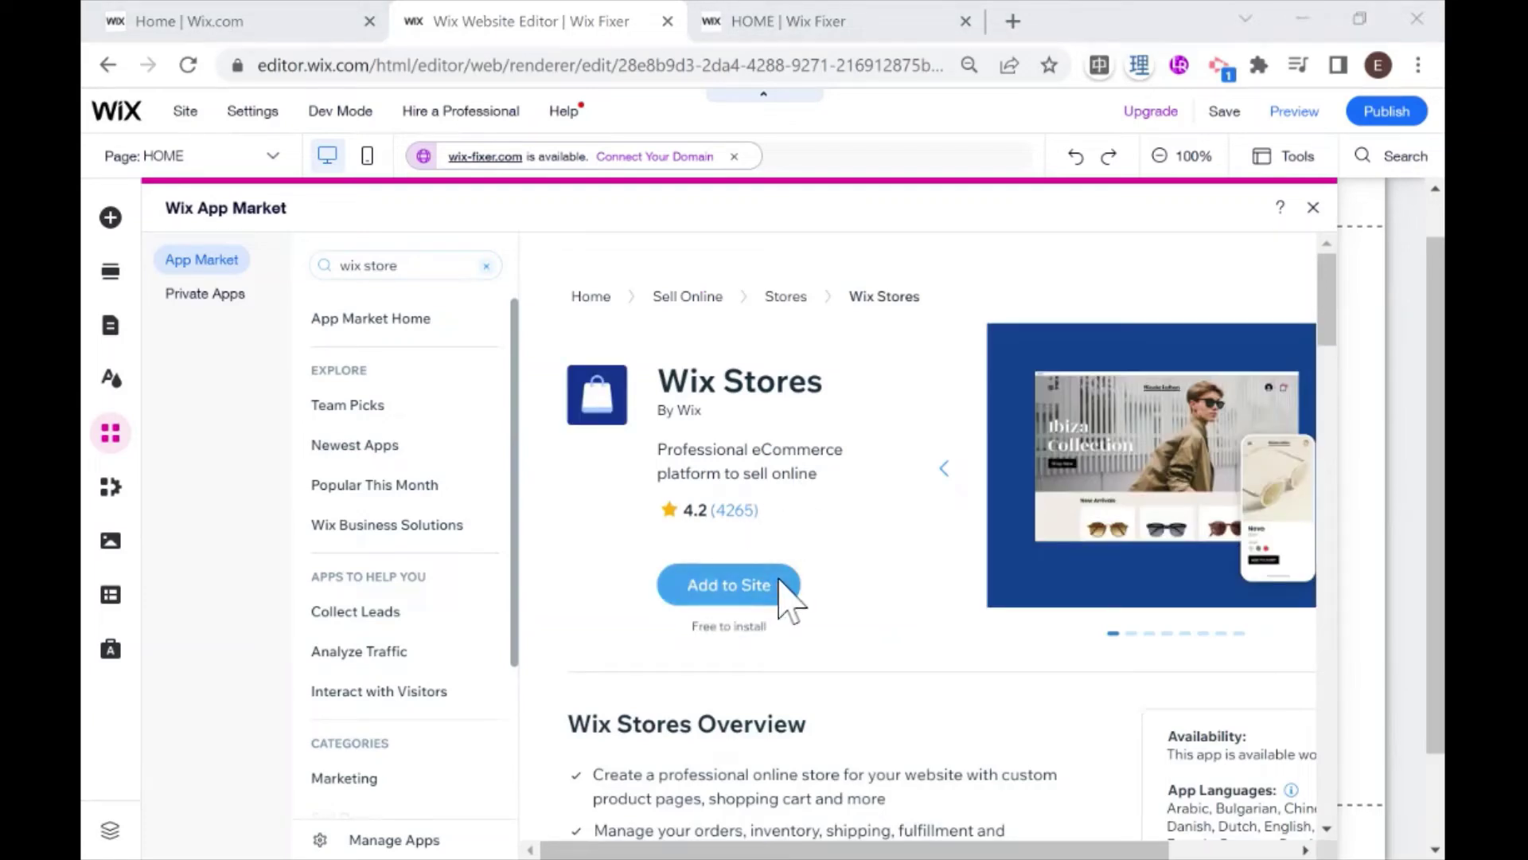
left_click(779, 589)
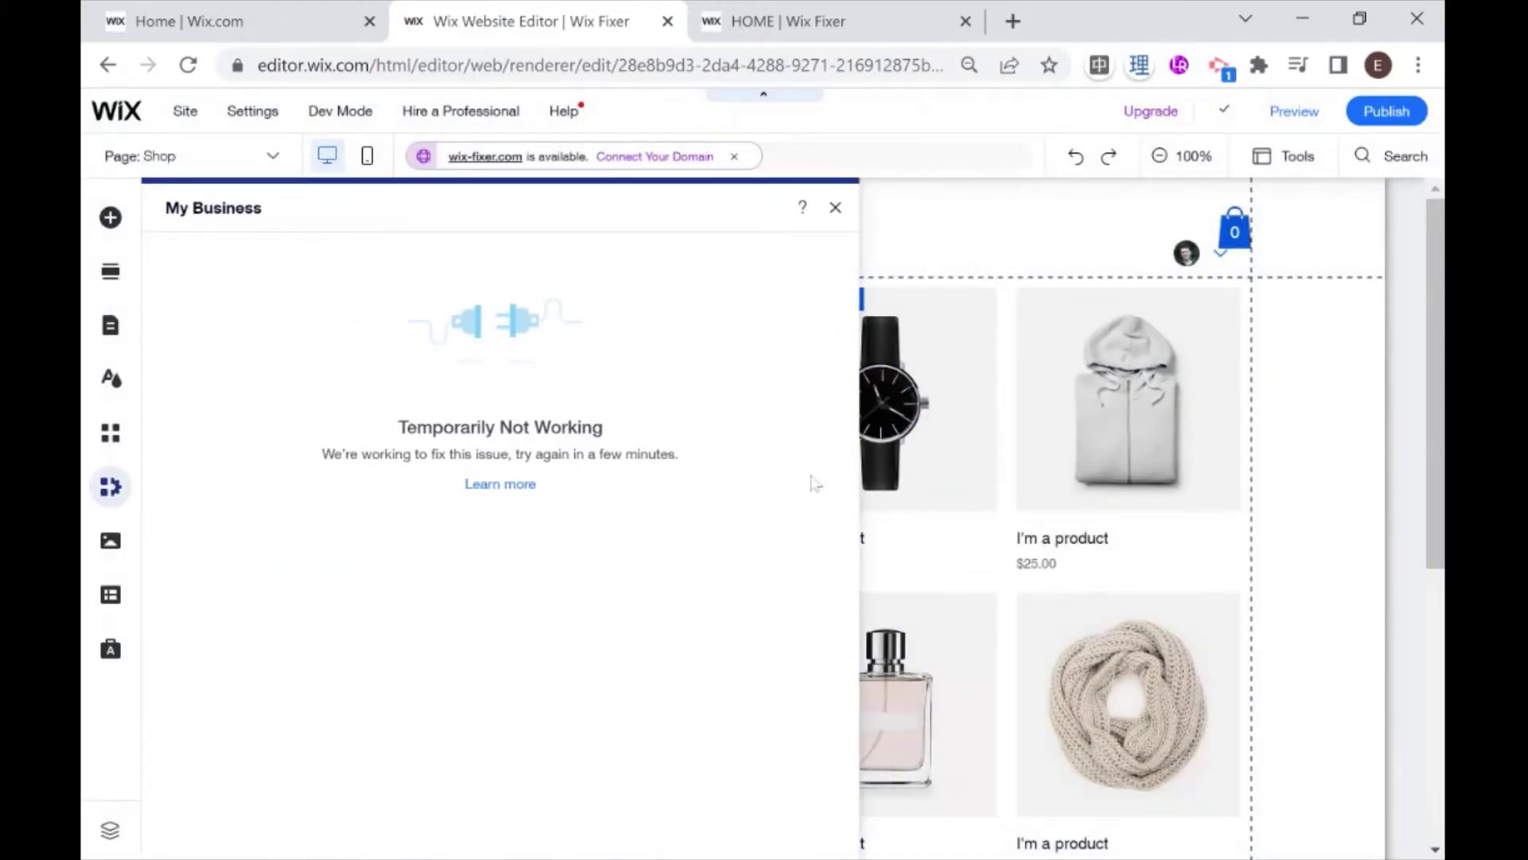
left_click(835, 210)
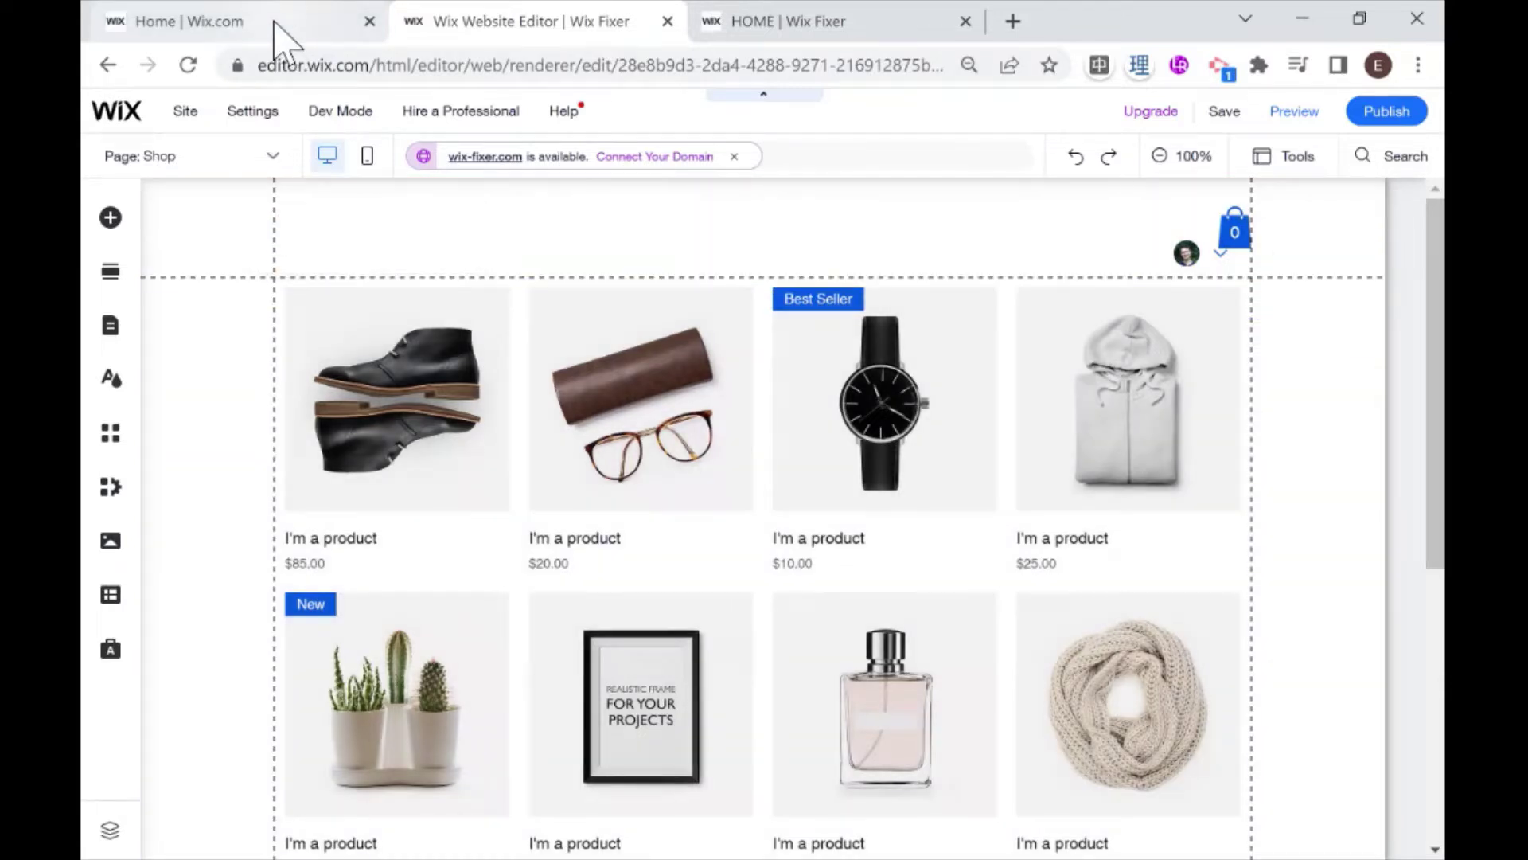
Step: Switch to the Home | Wix.com dashboard tab and reload it to show the new store sections
left_click(279, 36)
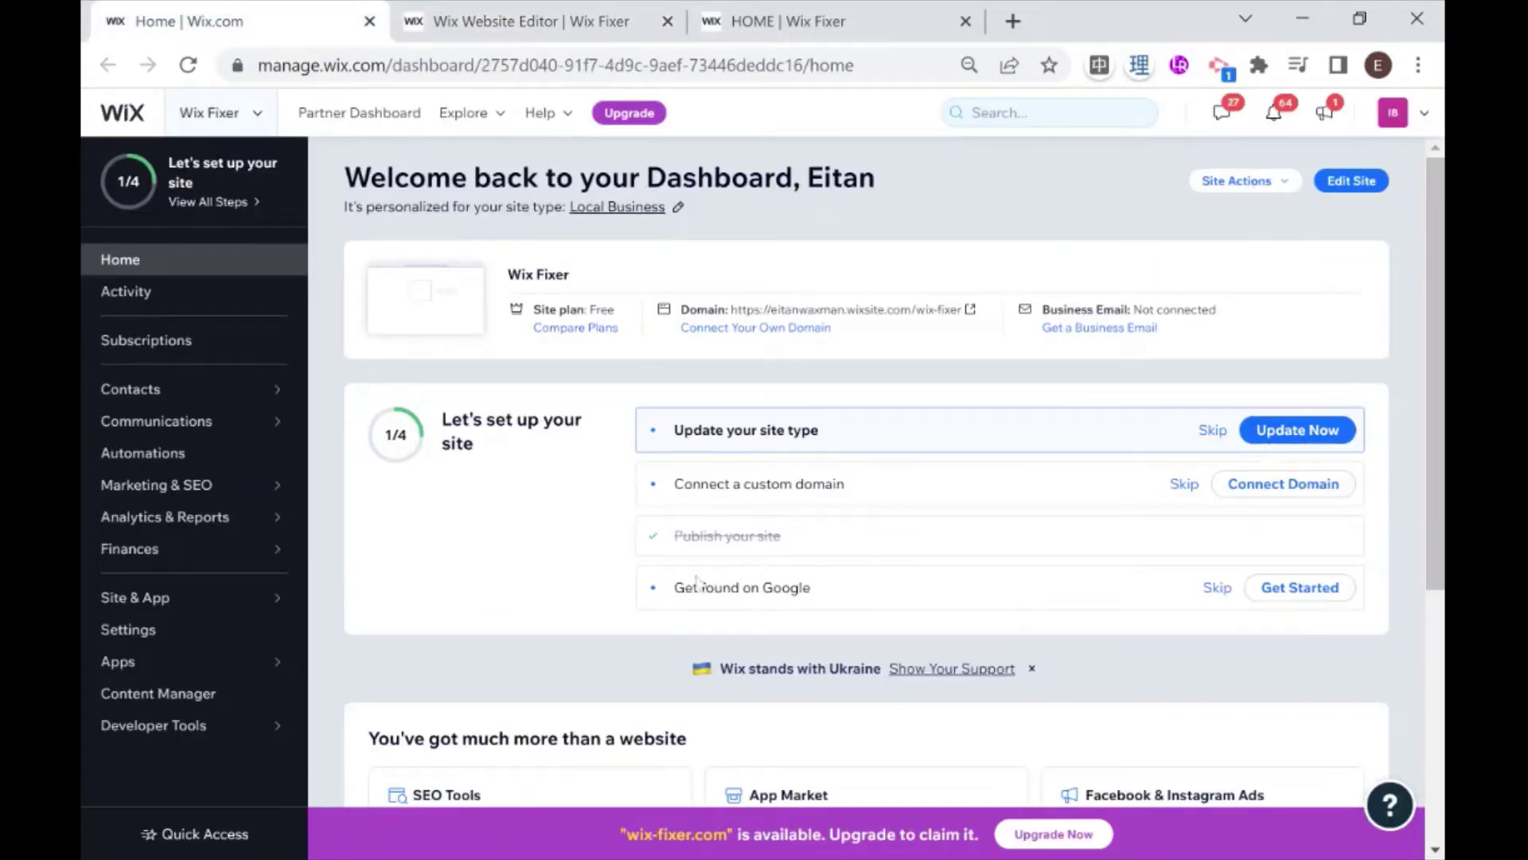
left_click(552, 76)
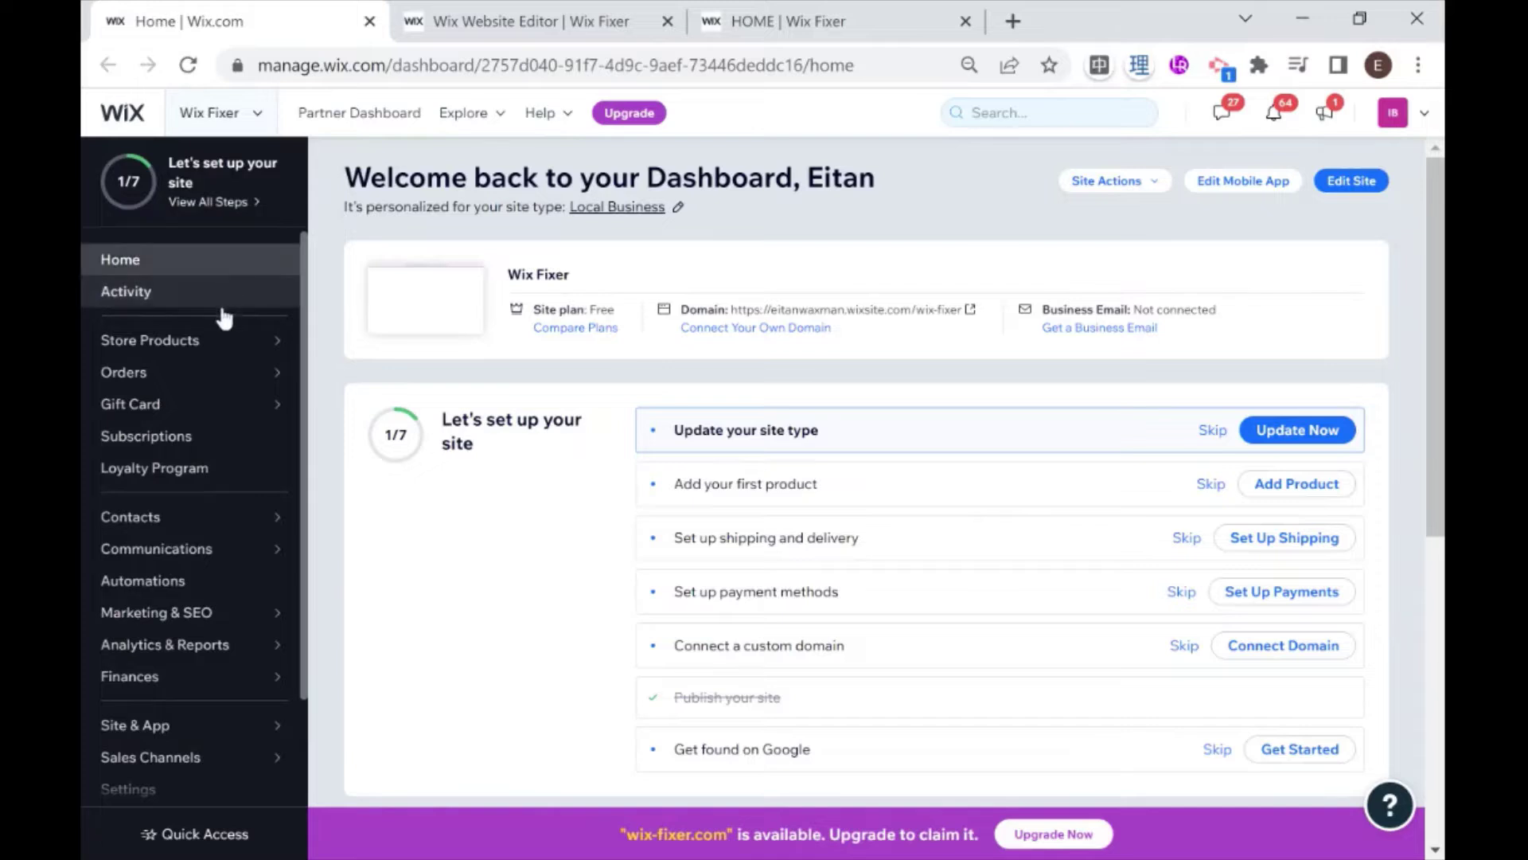
mouse_move(205, 340)
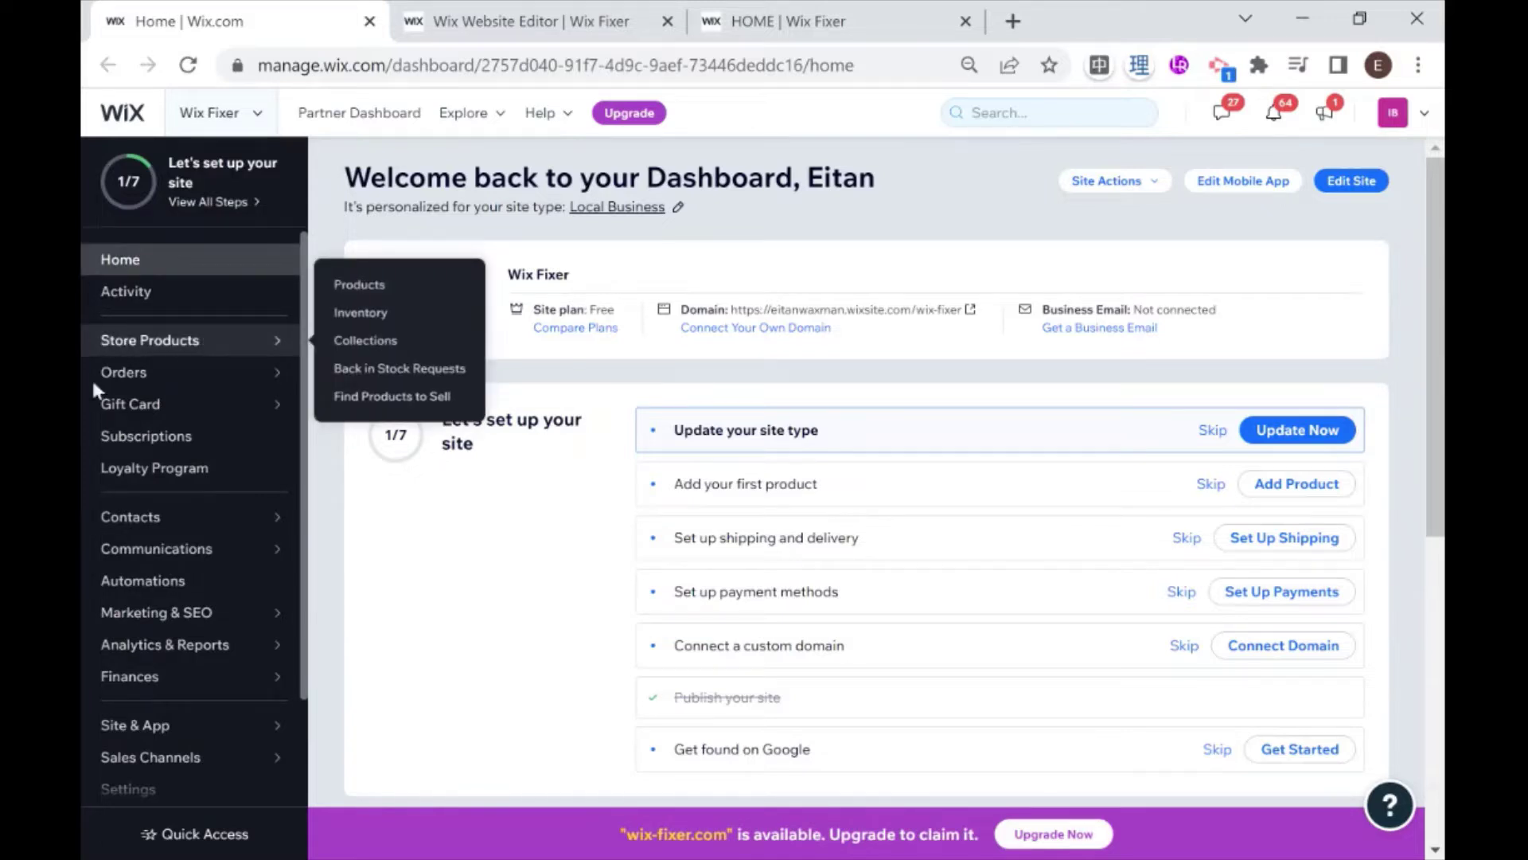
Step: Open Store Products > Products and delete all 12 sample products
left_click(172, 351)
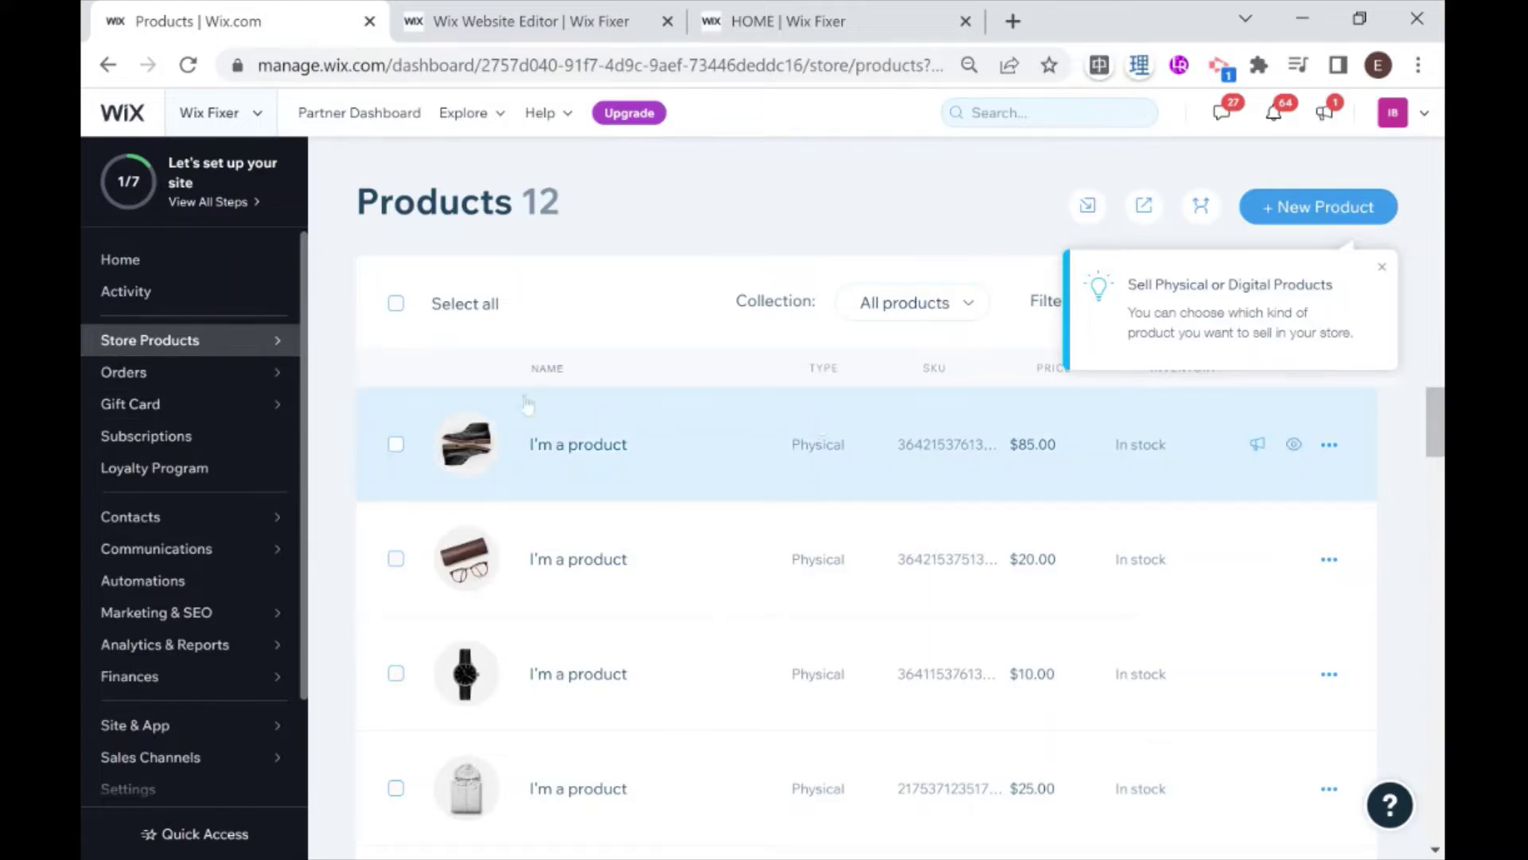
left_click(1382, 269)
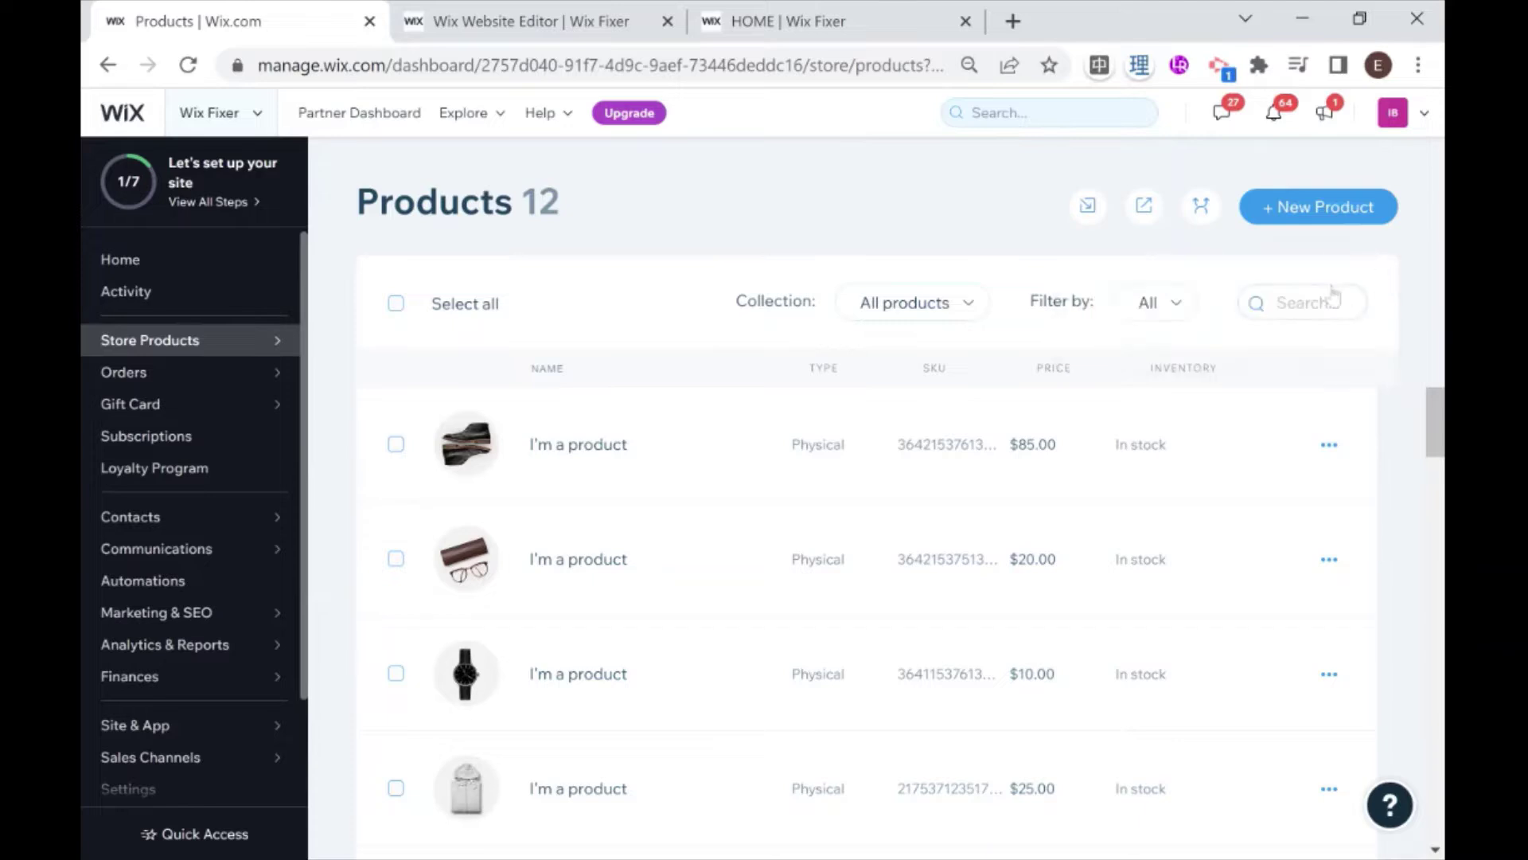
scroll(658, 468, "down", 10)
scroll(658, 468, "down", 2)
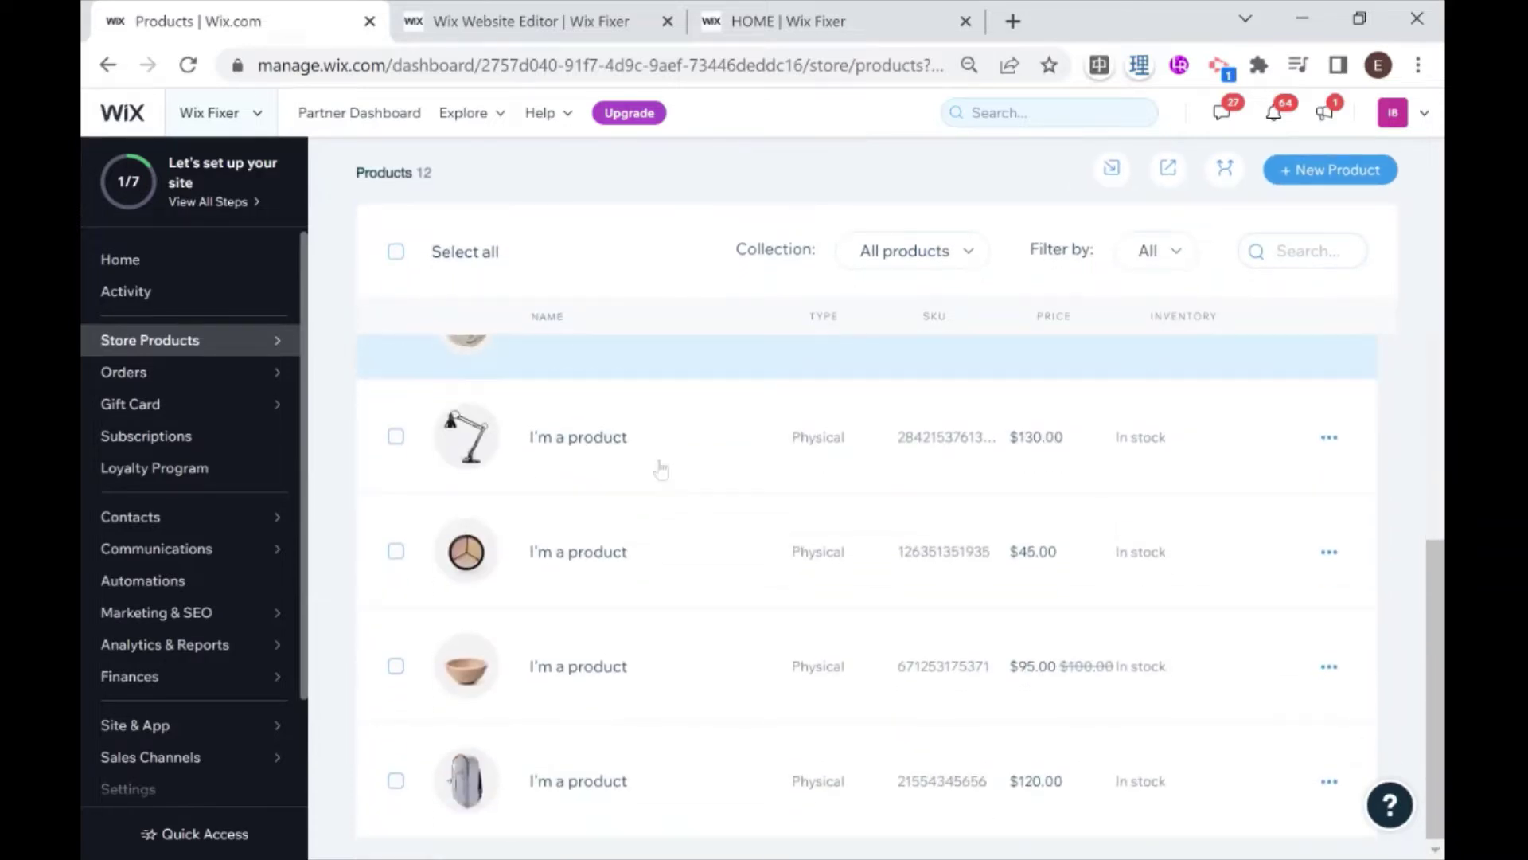
scroll(658, 468, "up", 10)
left_click(397, 305)
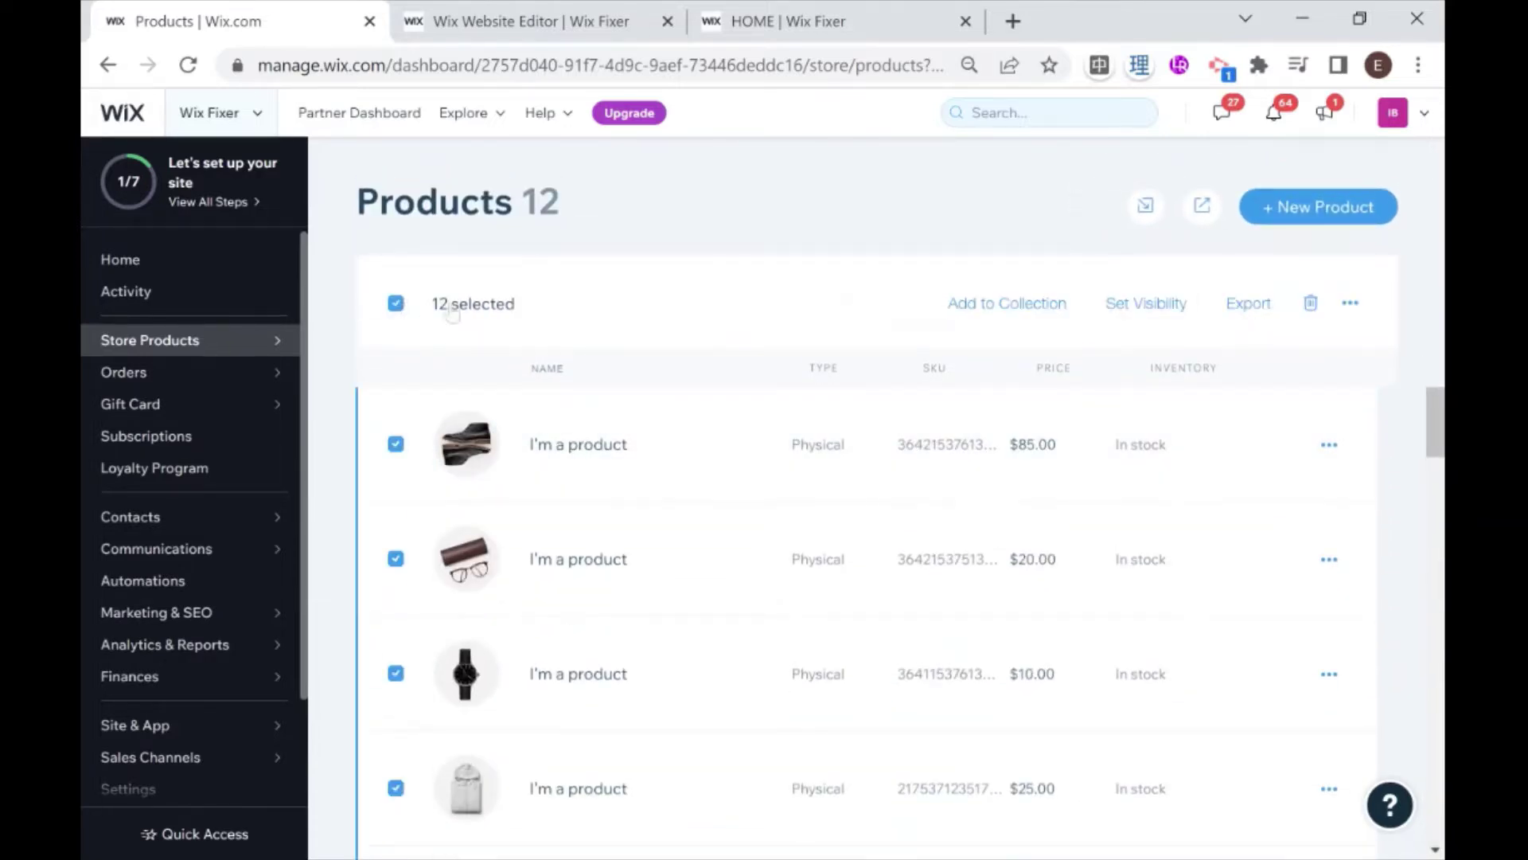
left_click(1306, 303)
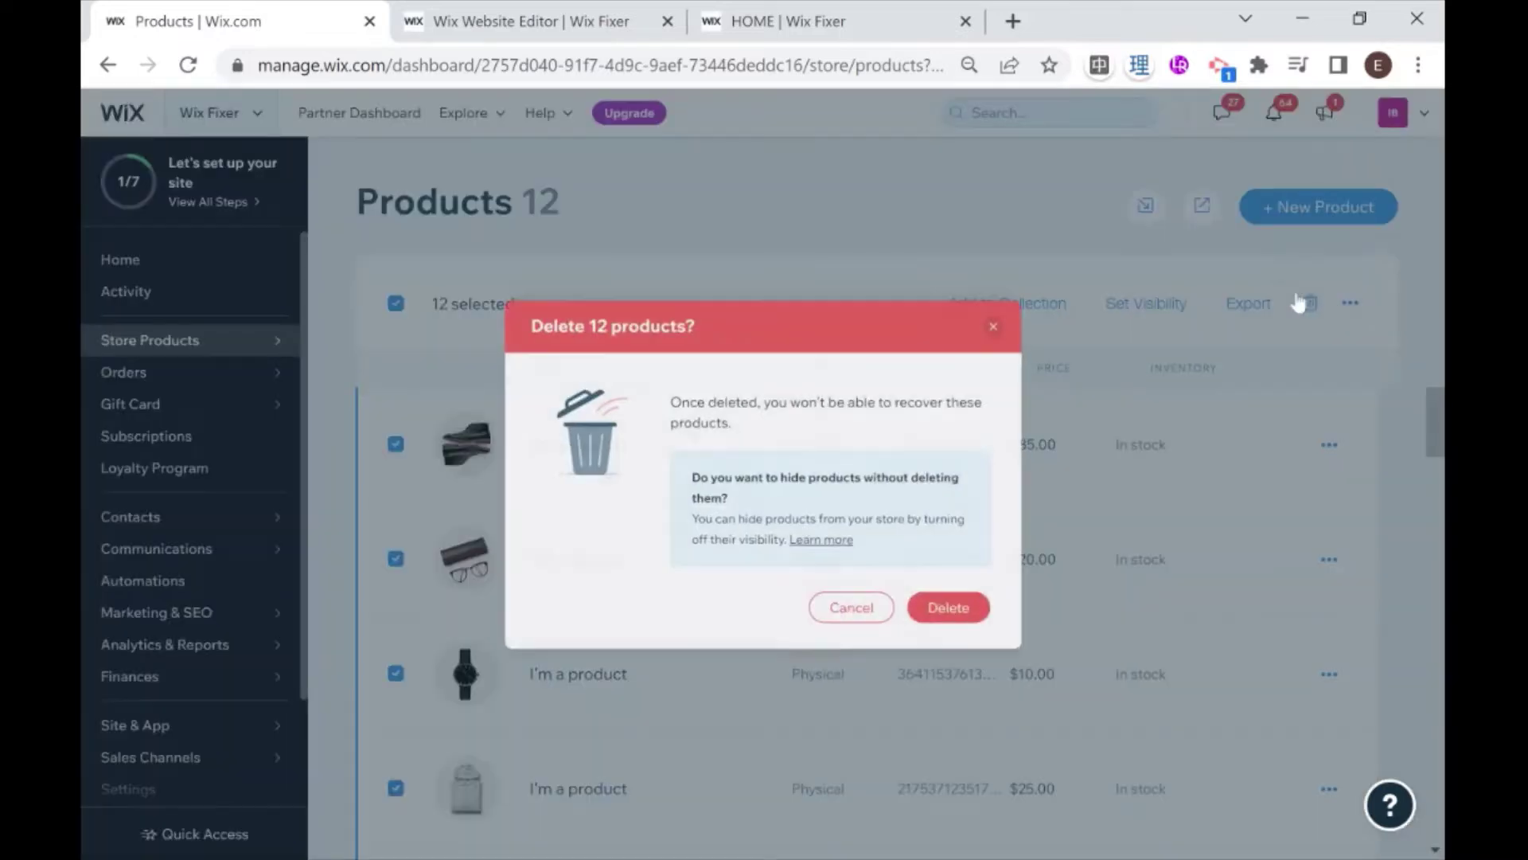
left_click(973, 622)
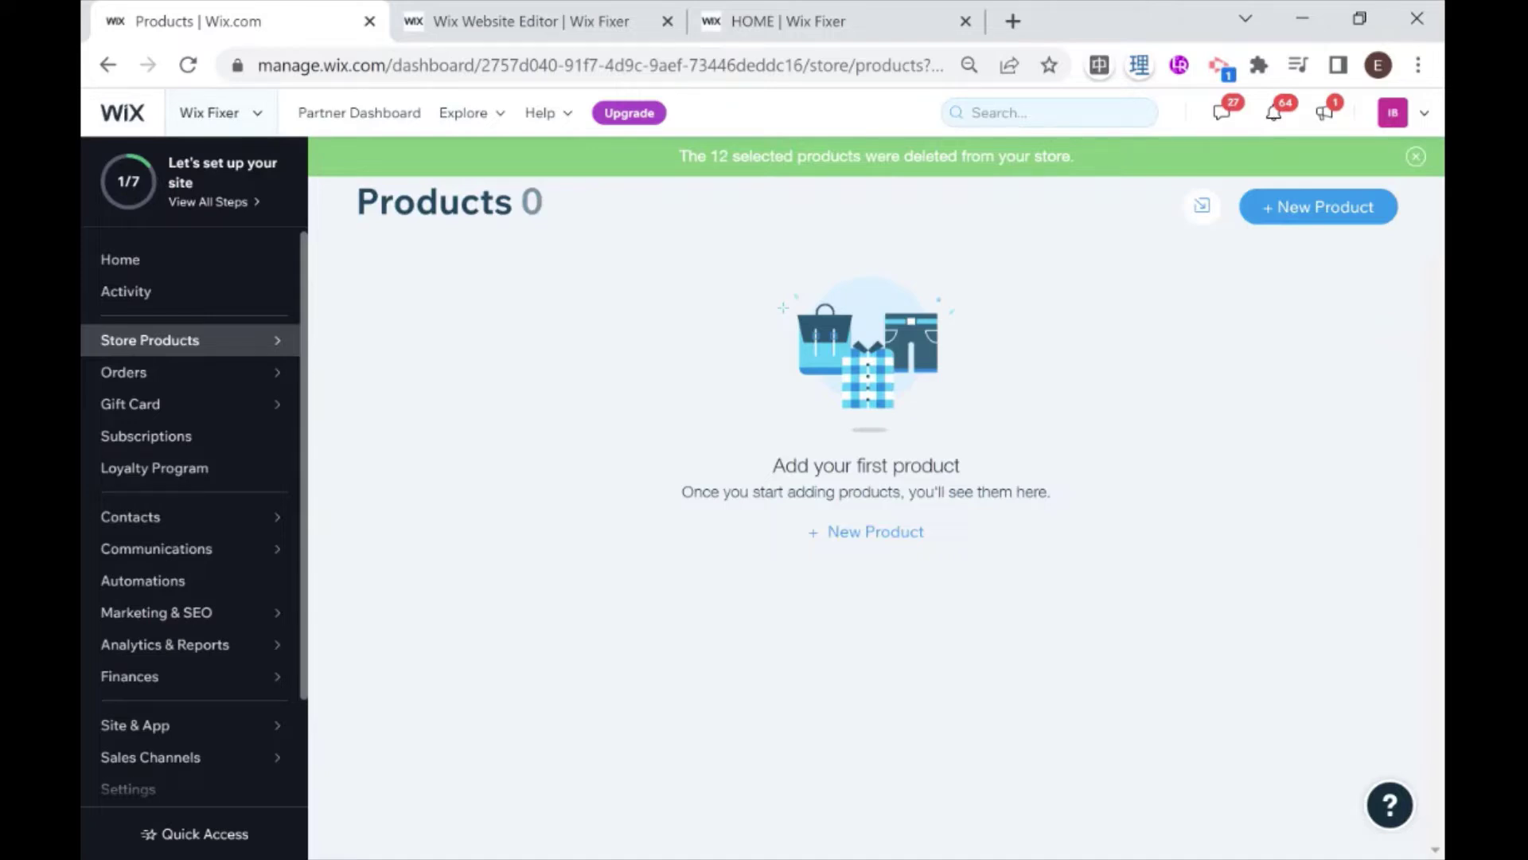
Step: Create a new physical product titled 'Fancy New Car'
left_click(1286, 227)
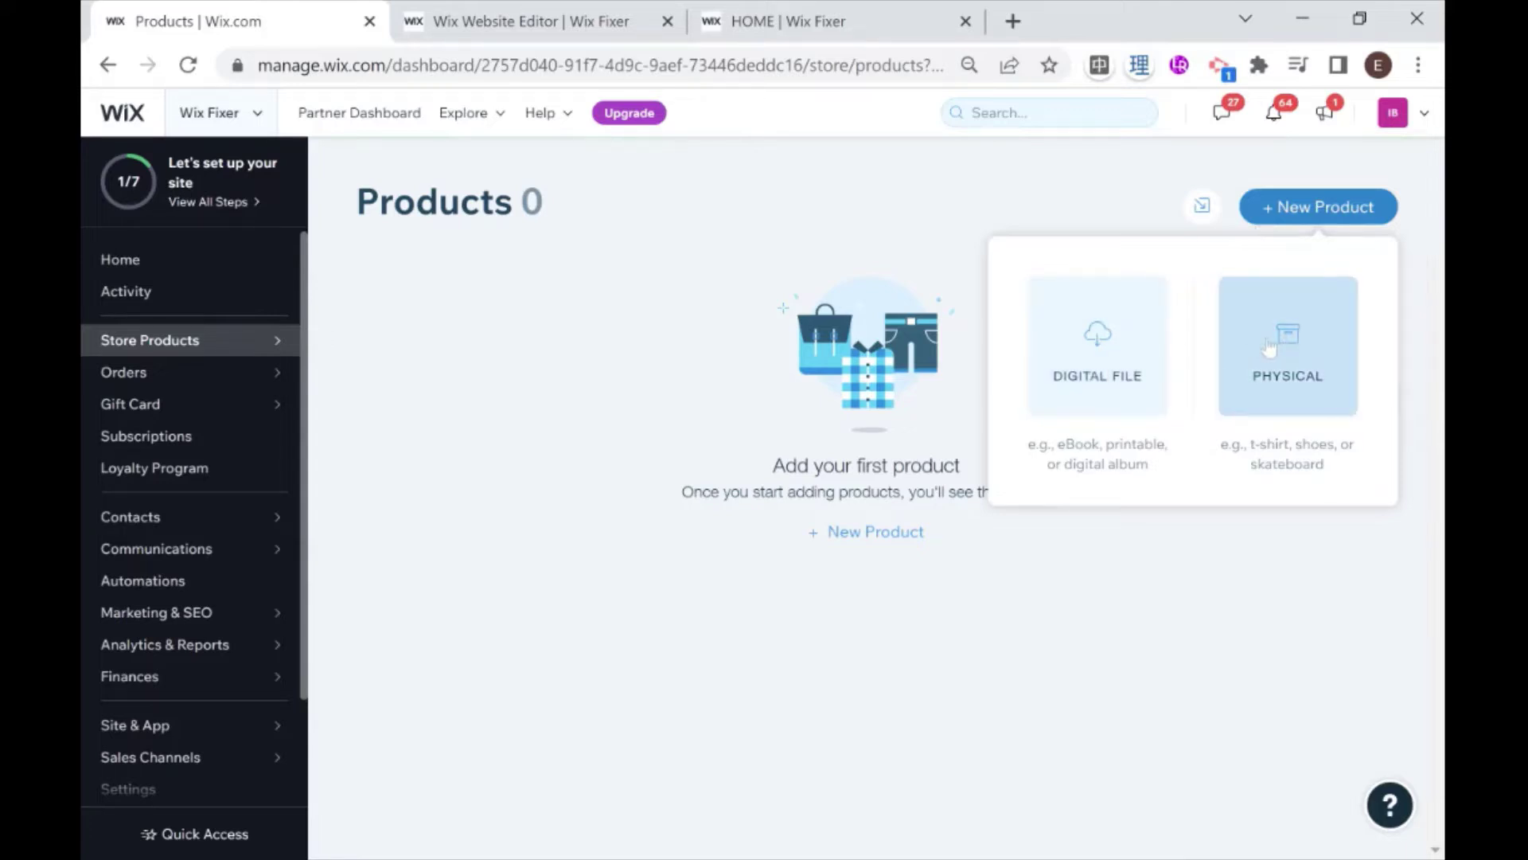
left_click(1234, 348)
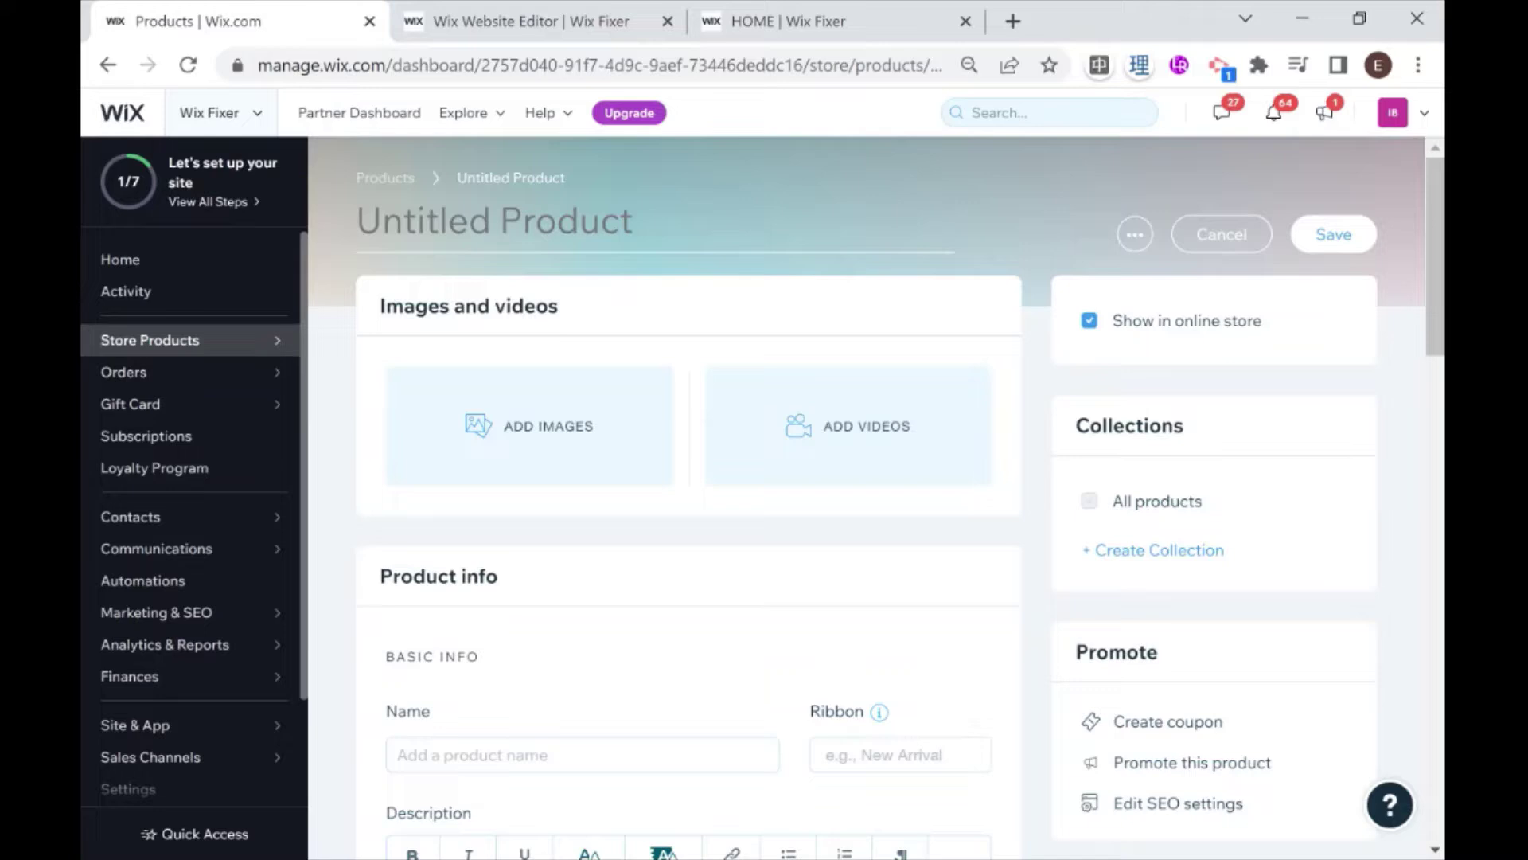
type("Fancy")
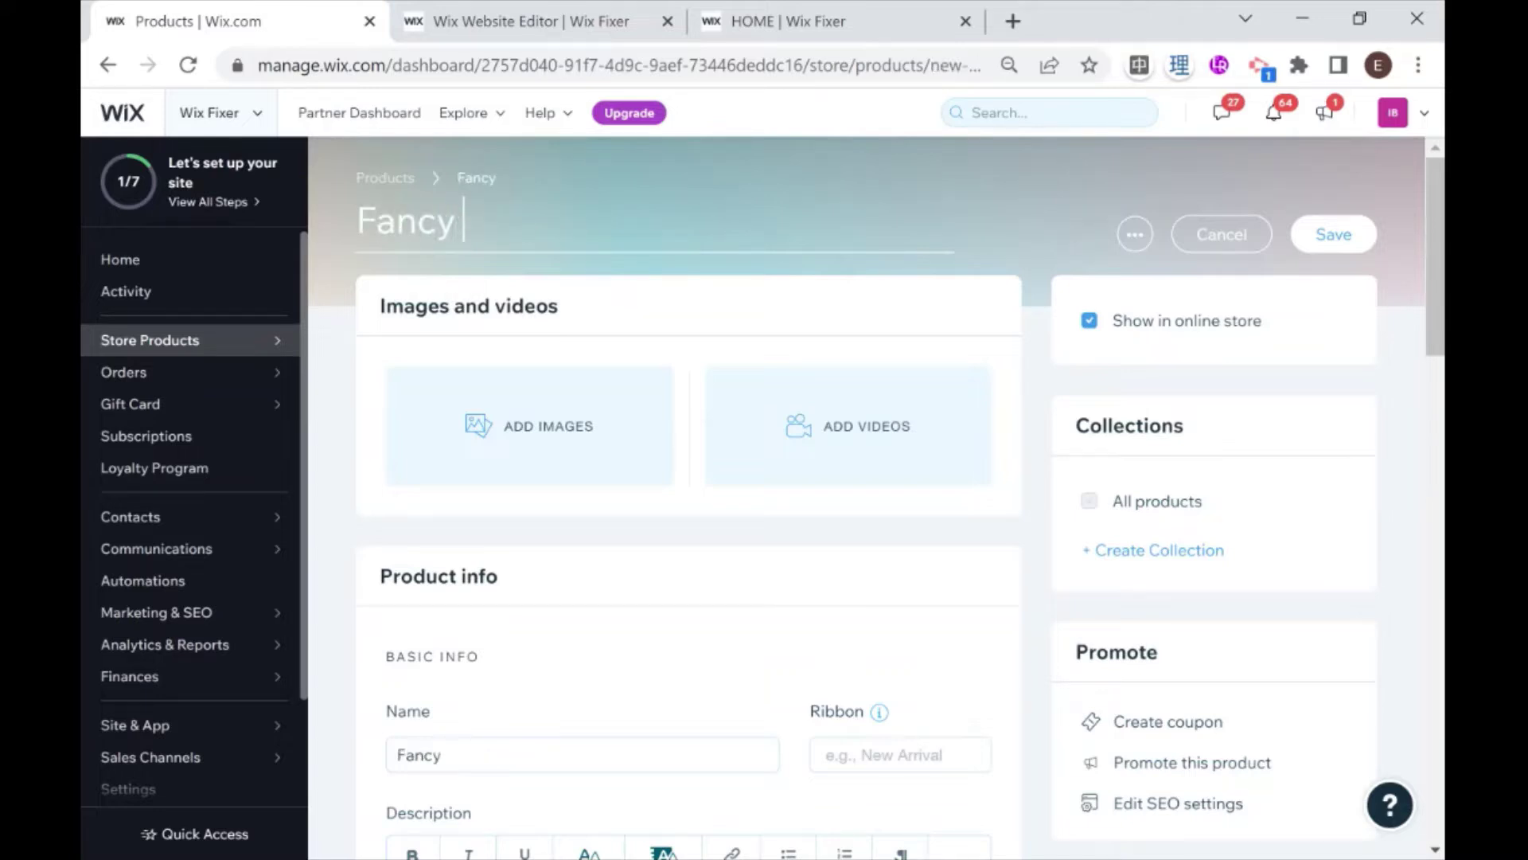
type(" New CAr")
key("BackSpace")
key("BackSpace")
type("a")
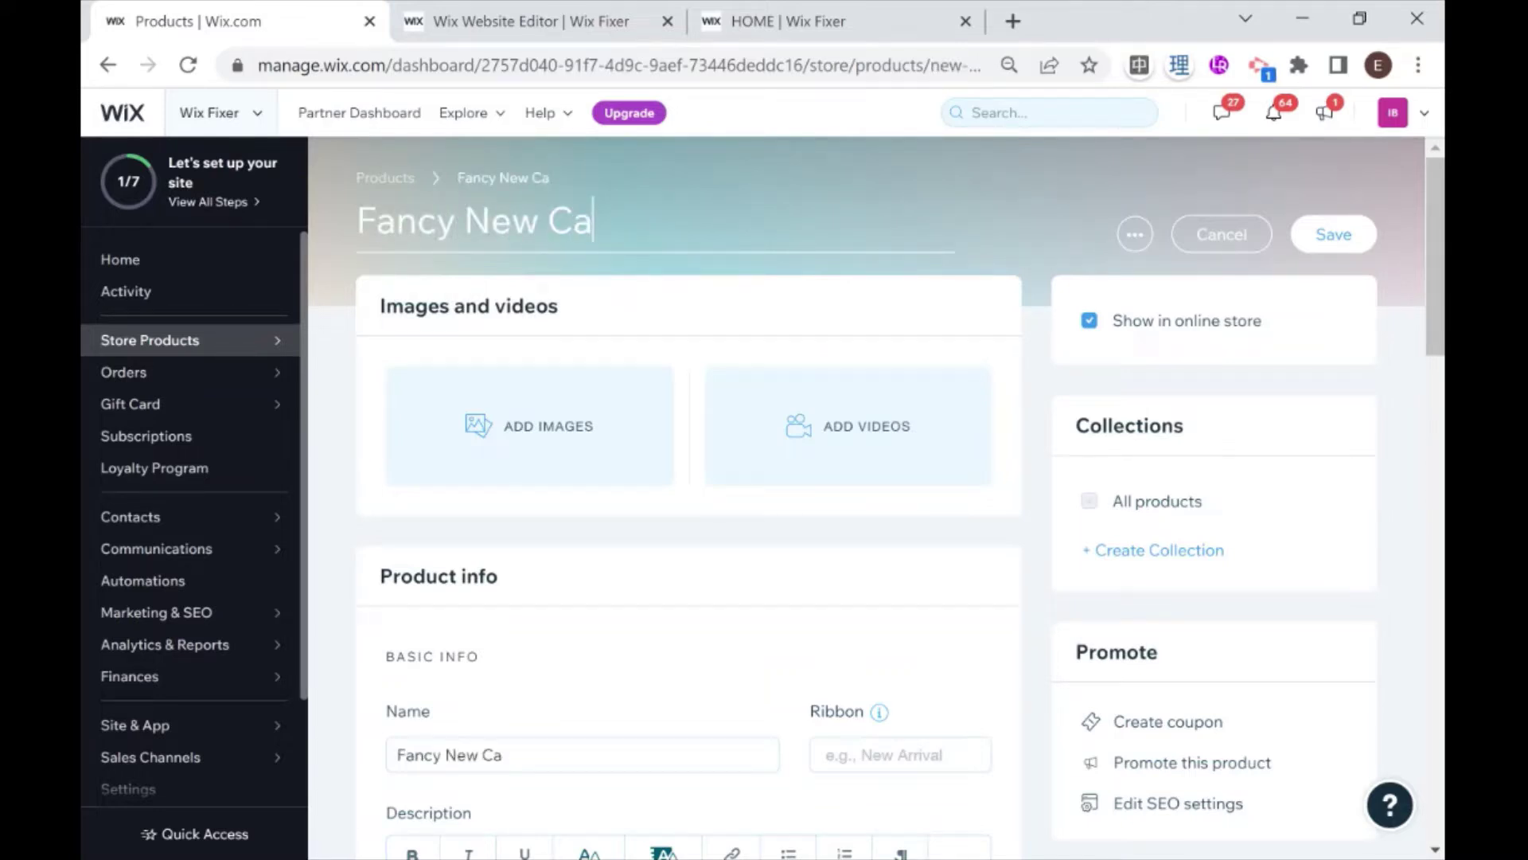
type("r")
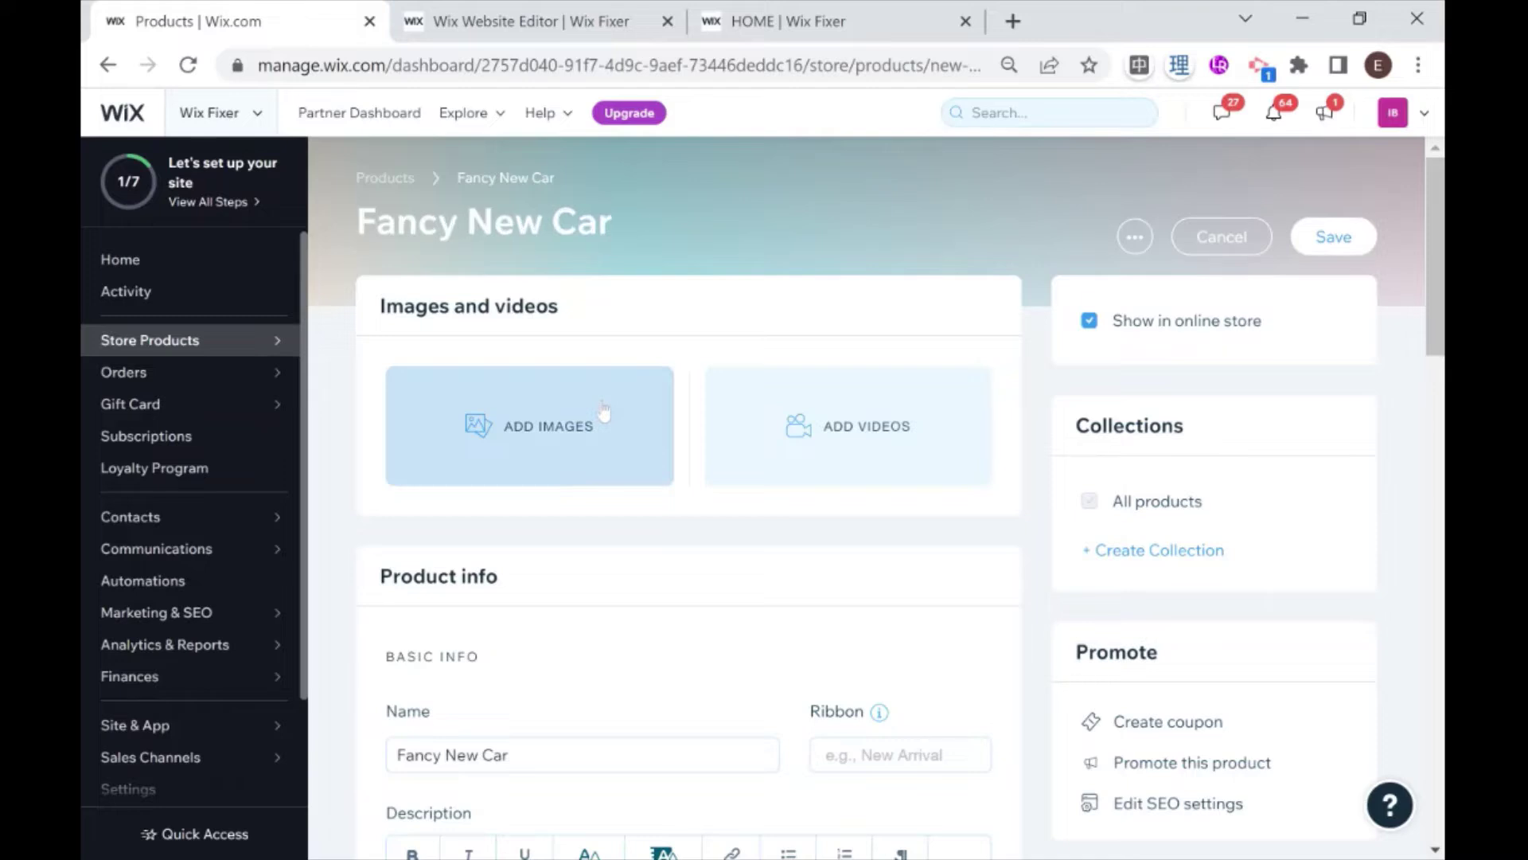
Step: Add the white Chevrolet Colorado photo as the product's image
left_click(602, 409)
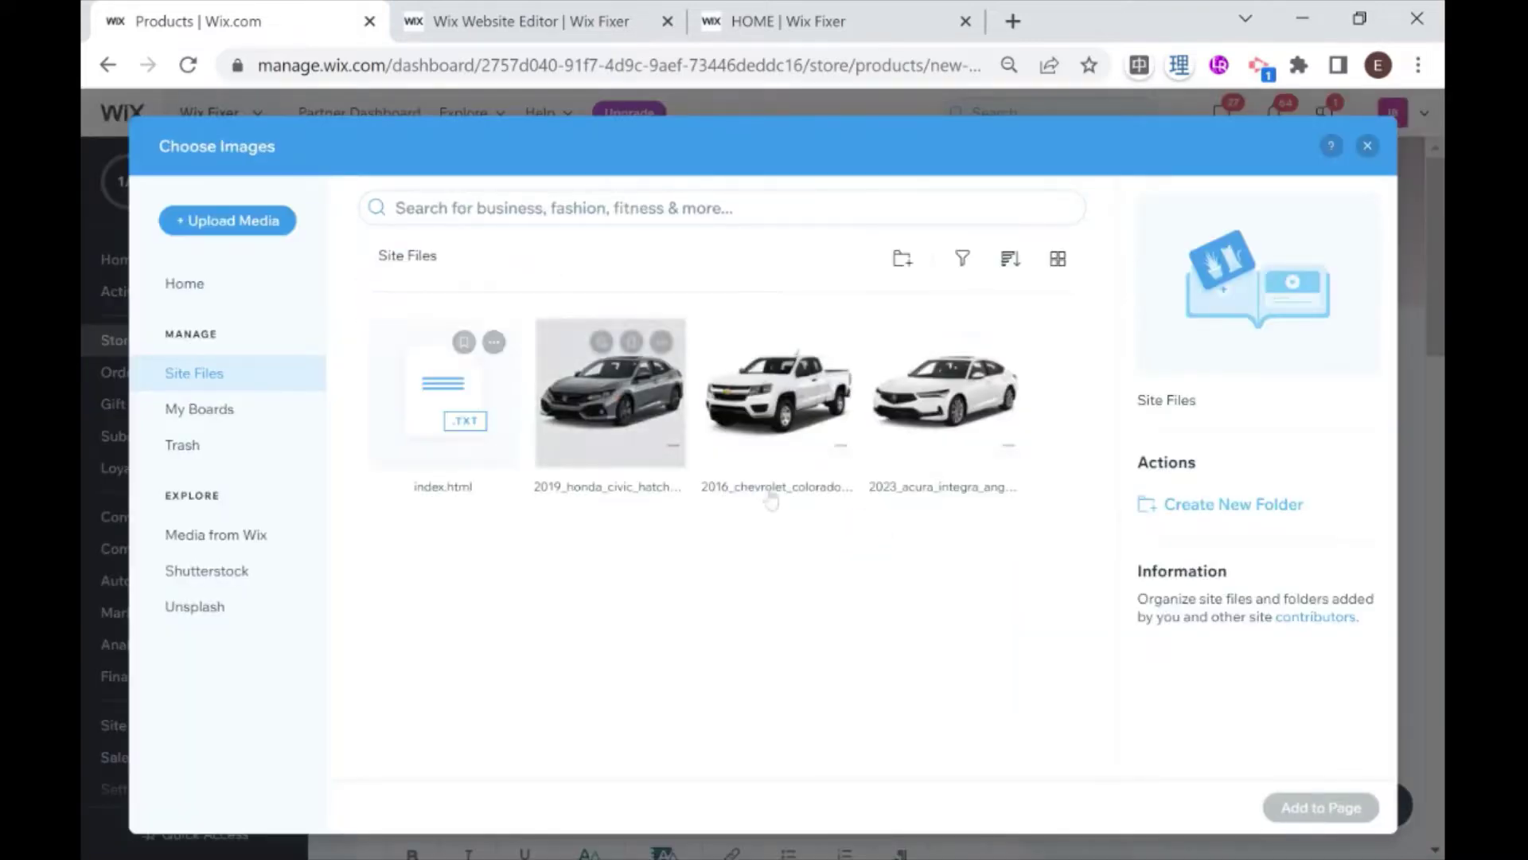
left_click(802, 379)
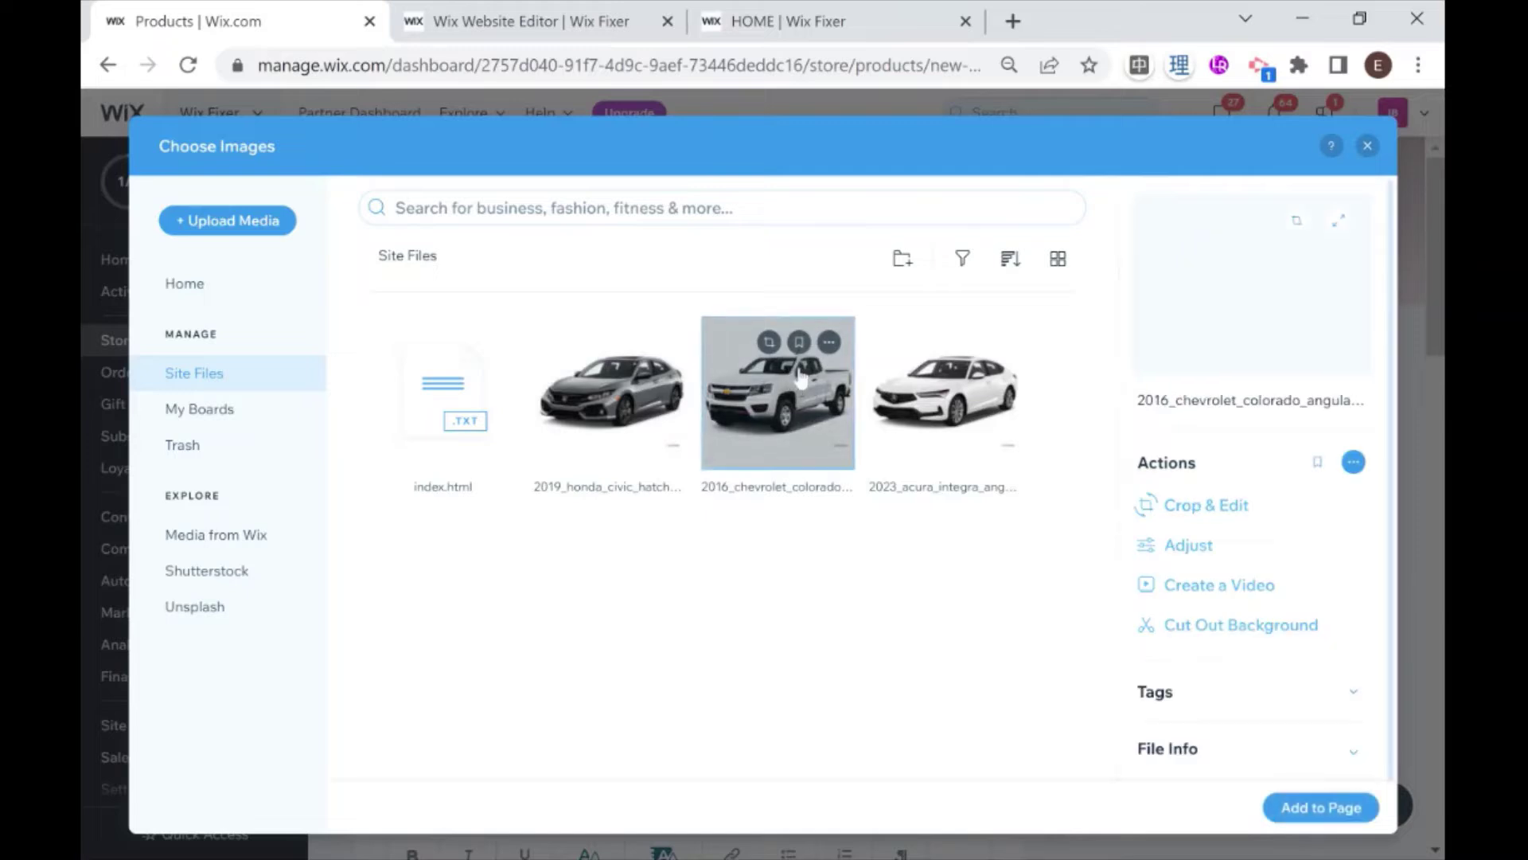
left_click(1321, 807)
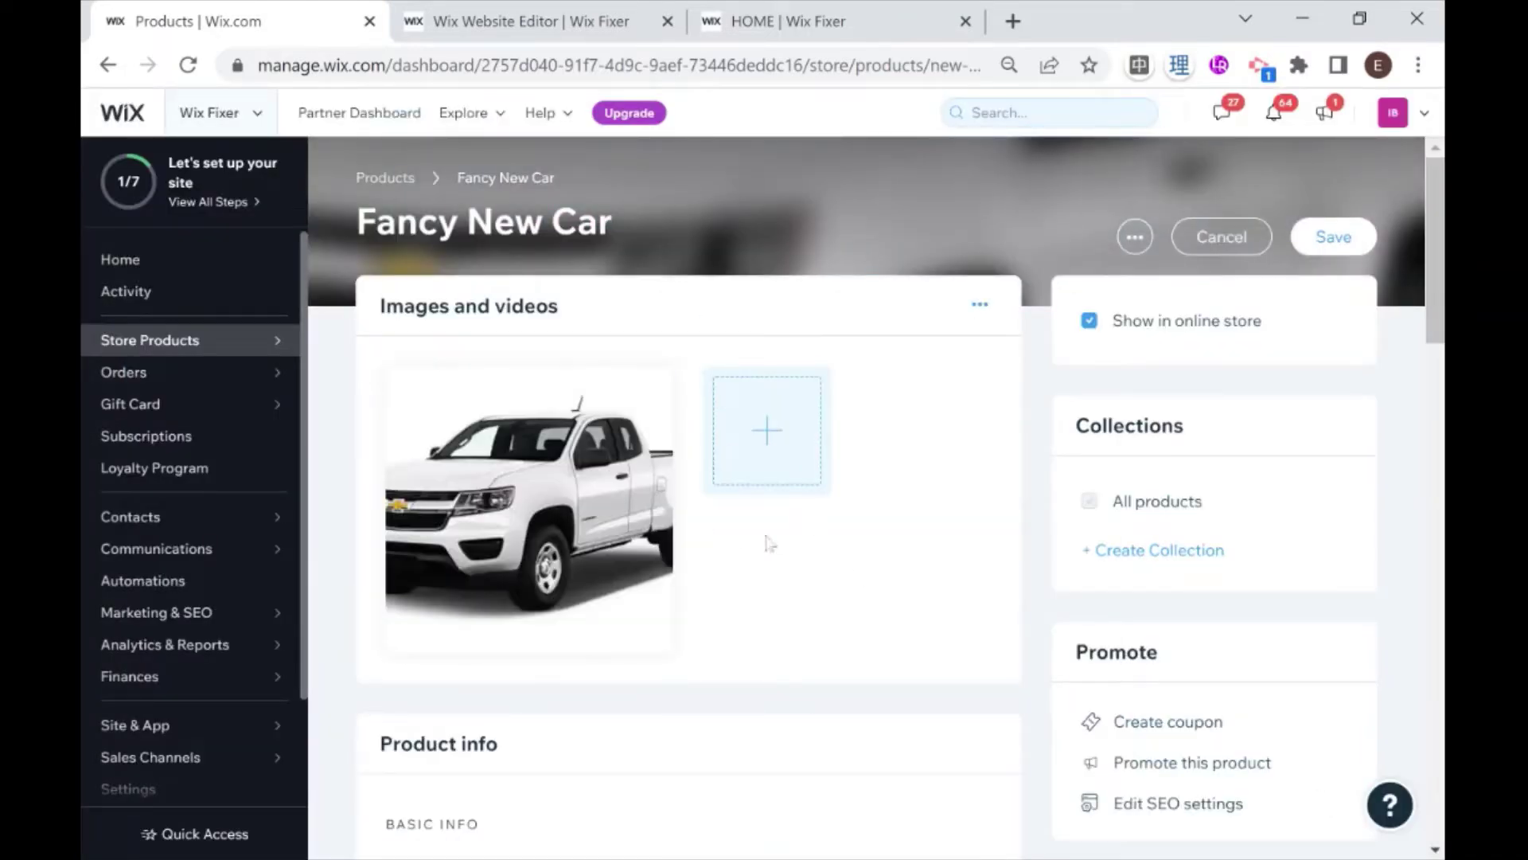
mouse_move(569, 511)
Step: Give the product a 'New!' ribbon
scroll(631, 476, "down", 2)
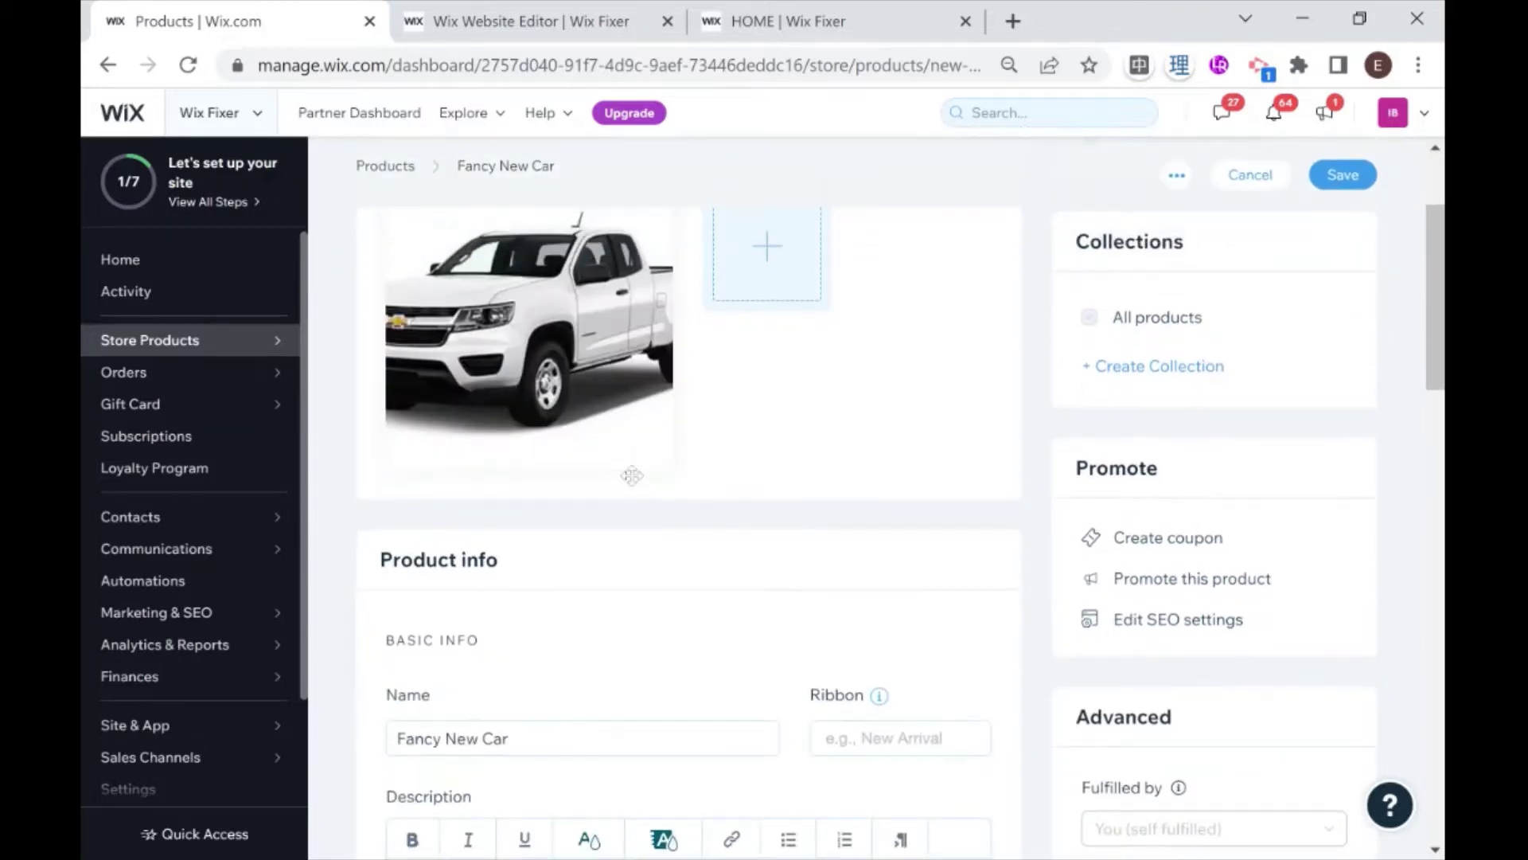
scroll(597, 457, "down", 4)
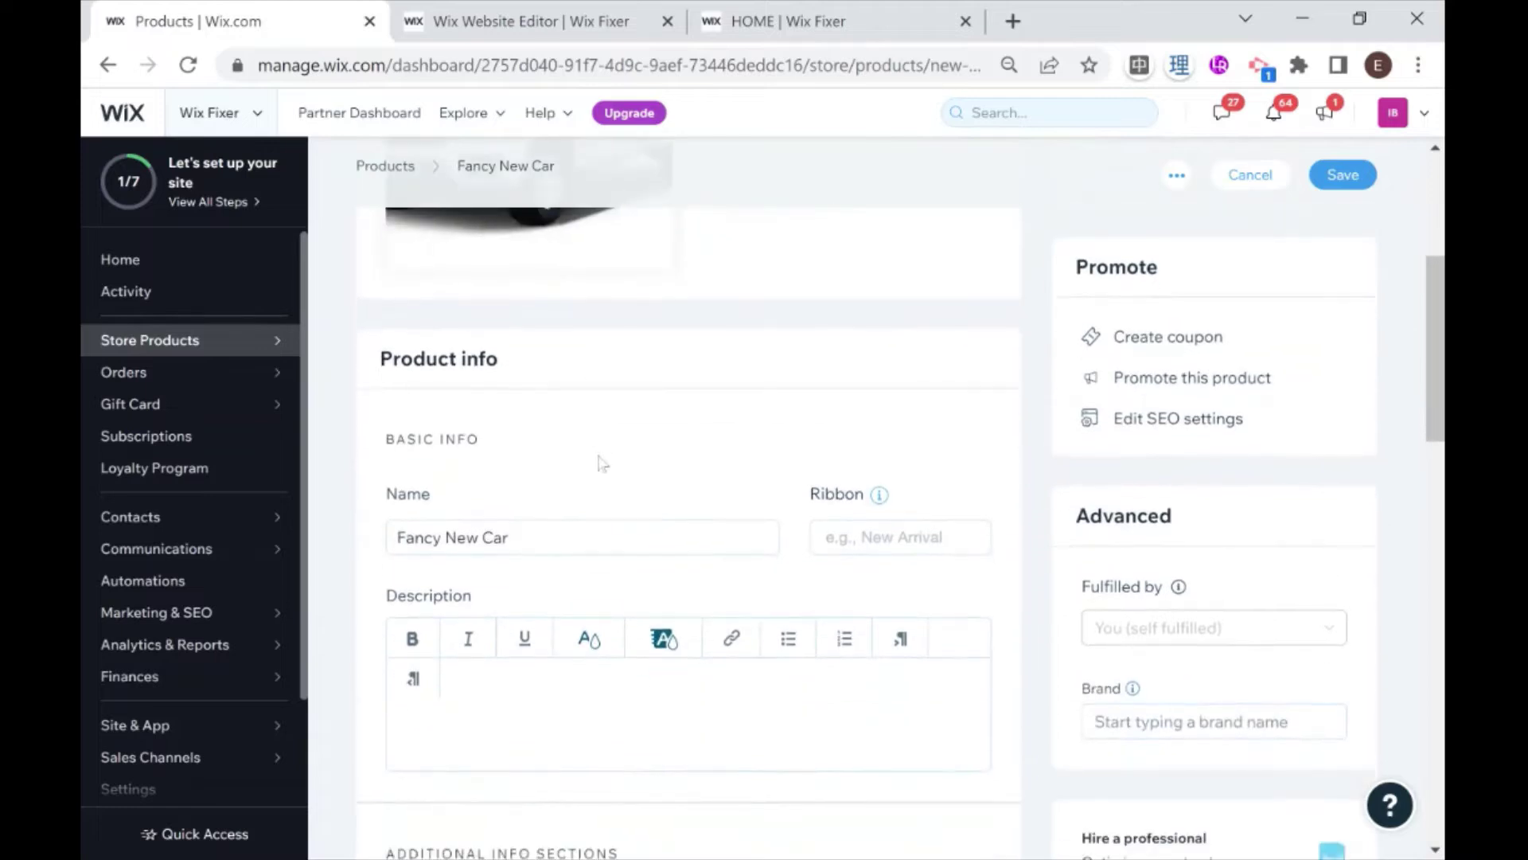
left_click(826, 370)
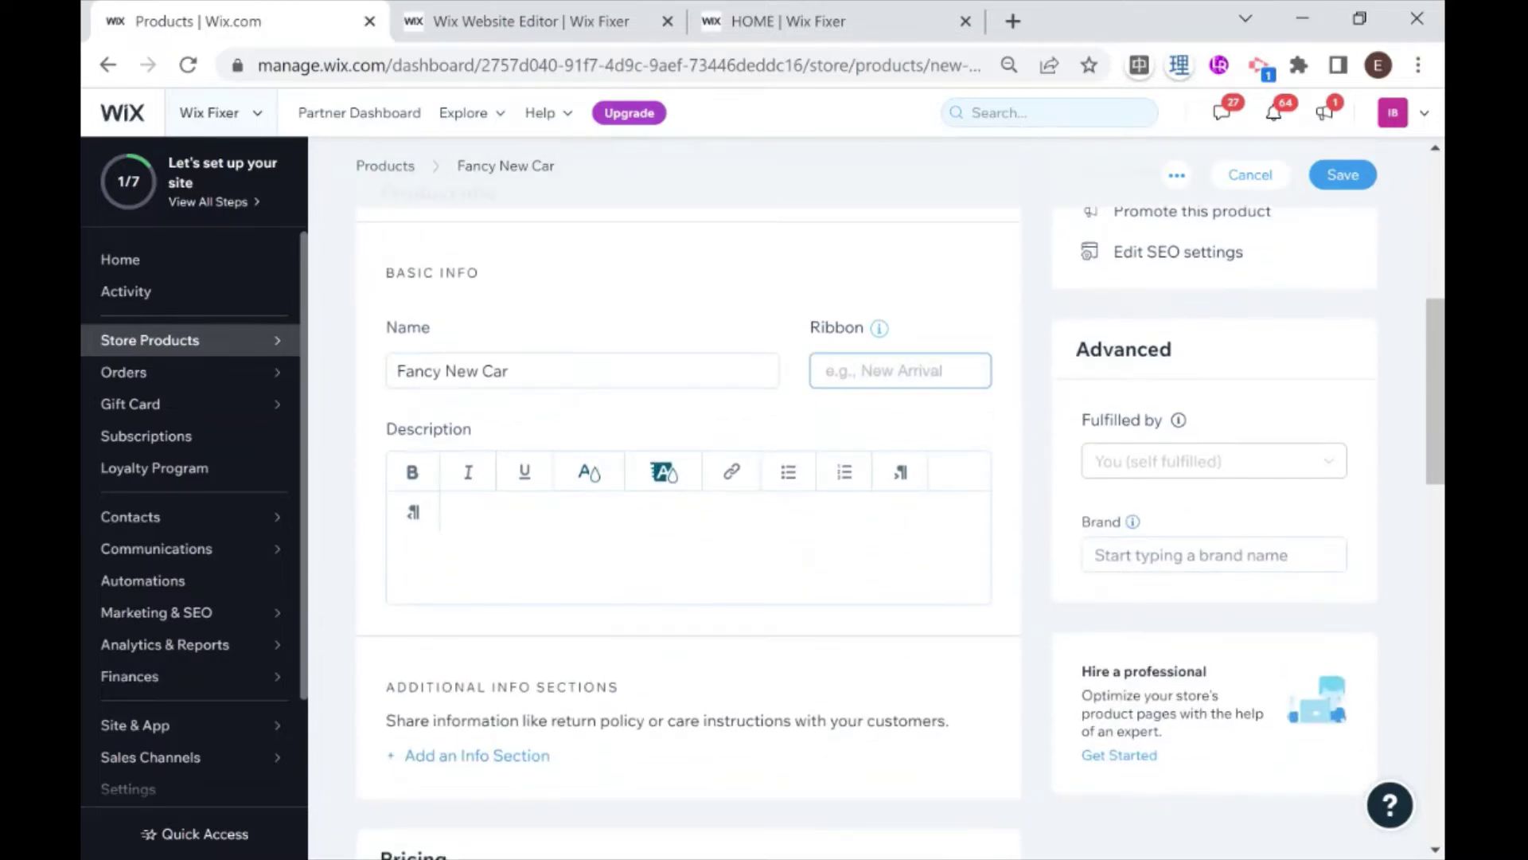
type("New!")
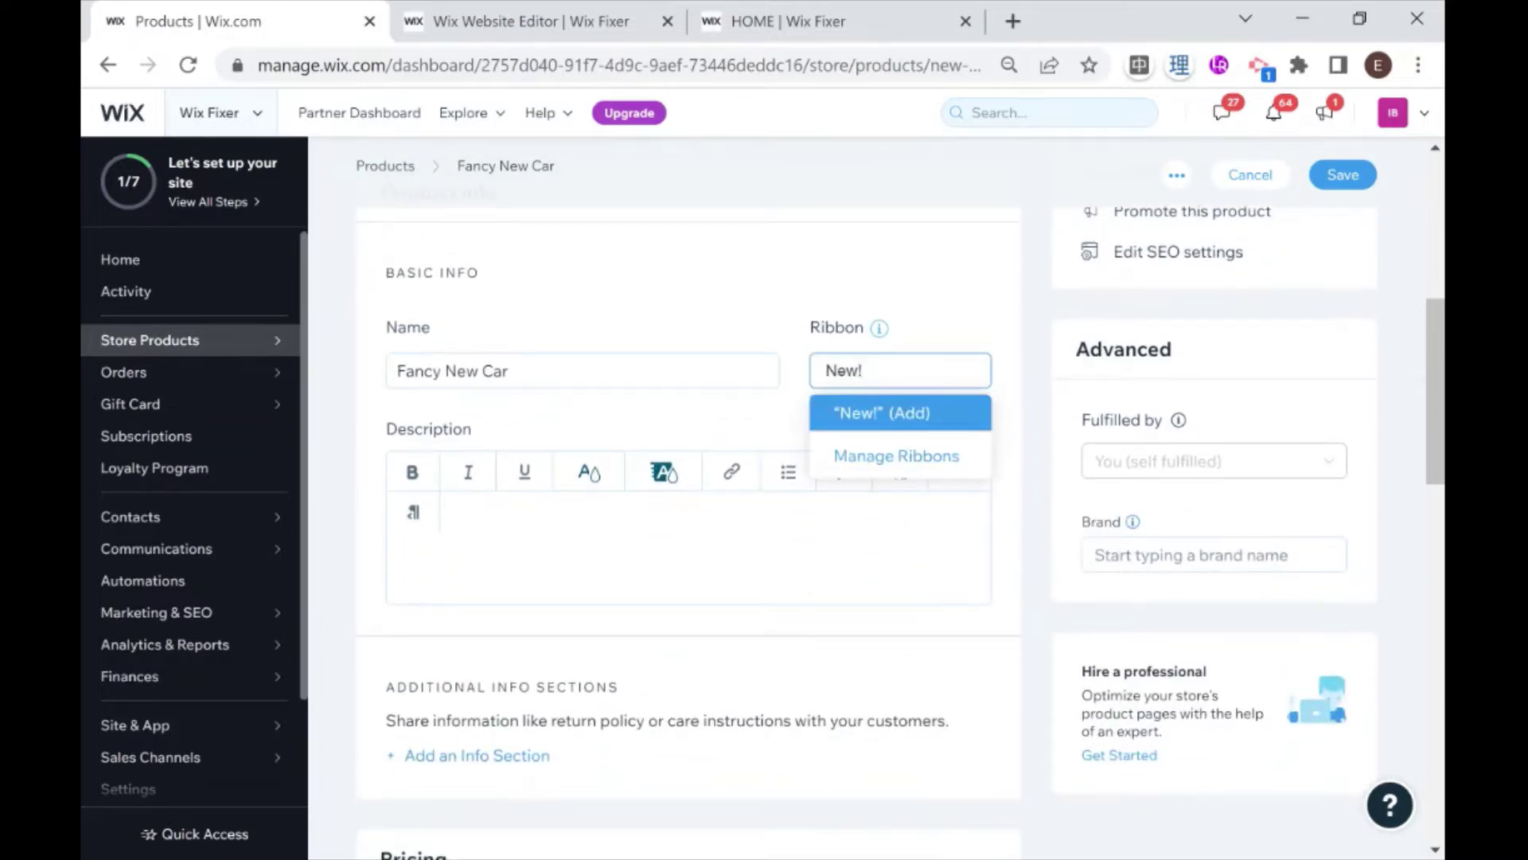
left_click(933, 333)
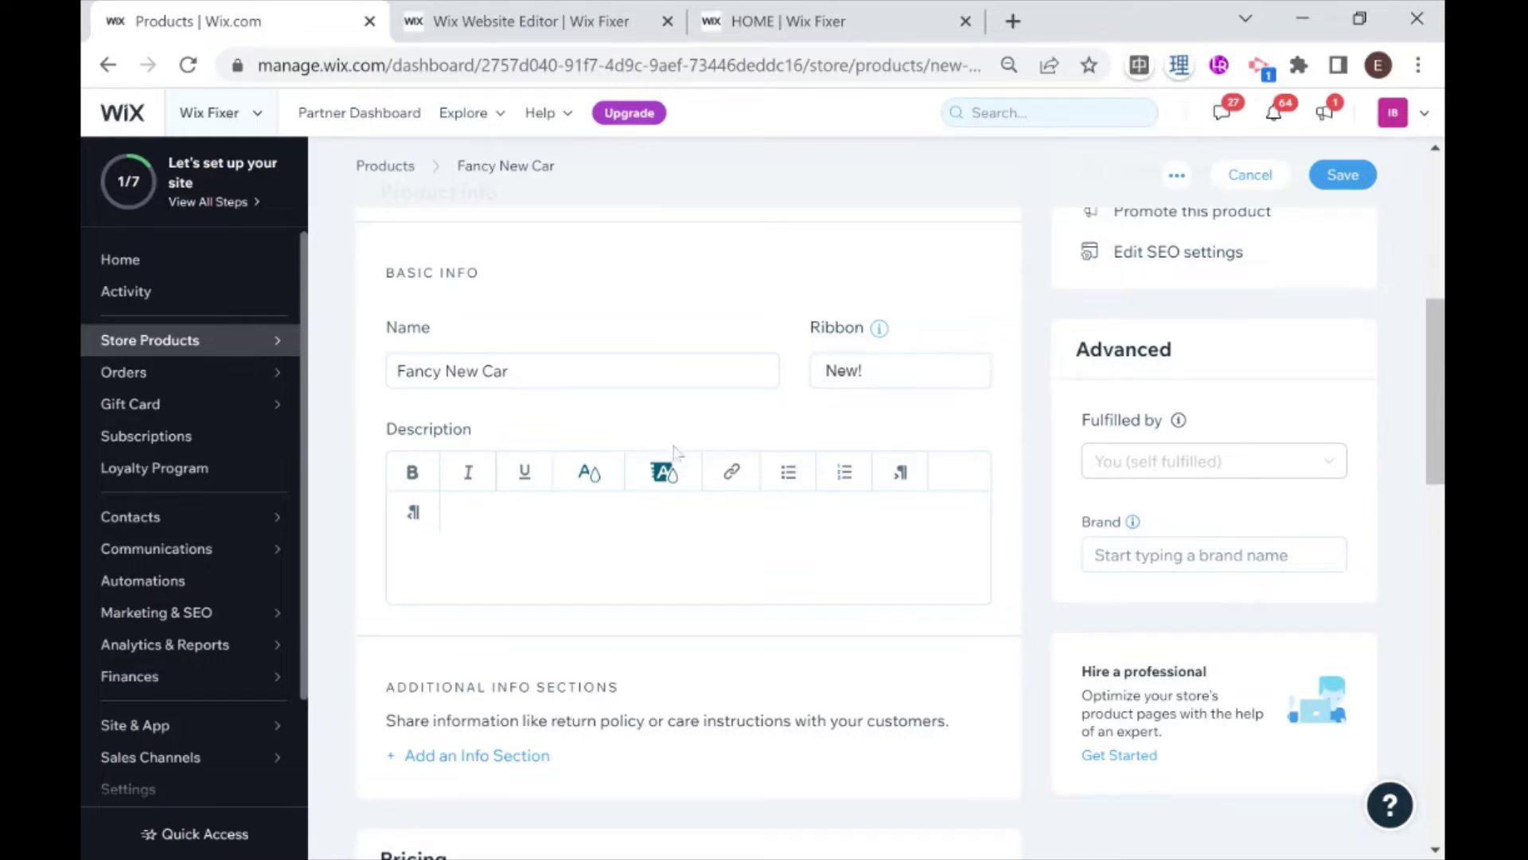
Step: Write the description 'This is the best car ever!'
left_click(480, 533)
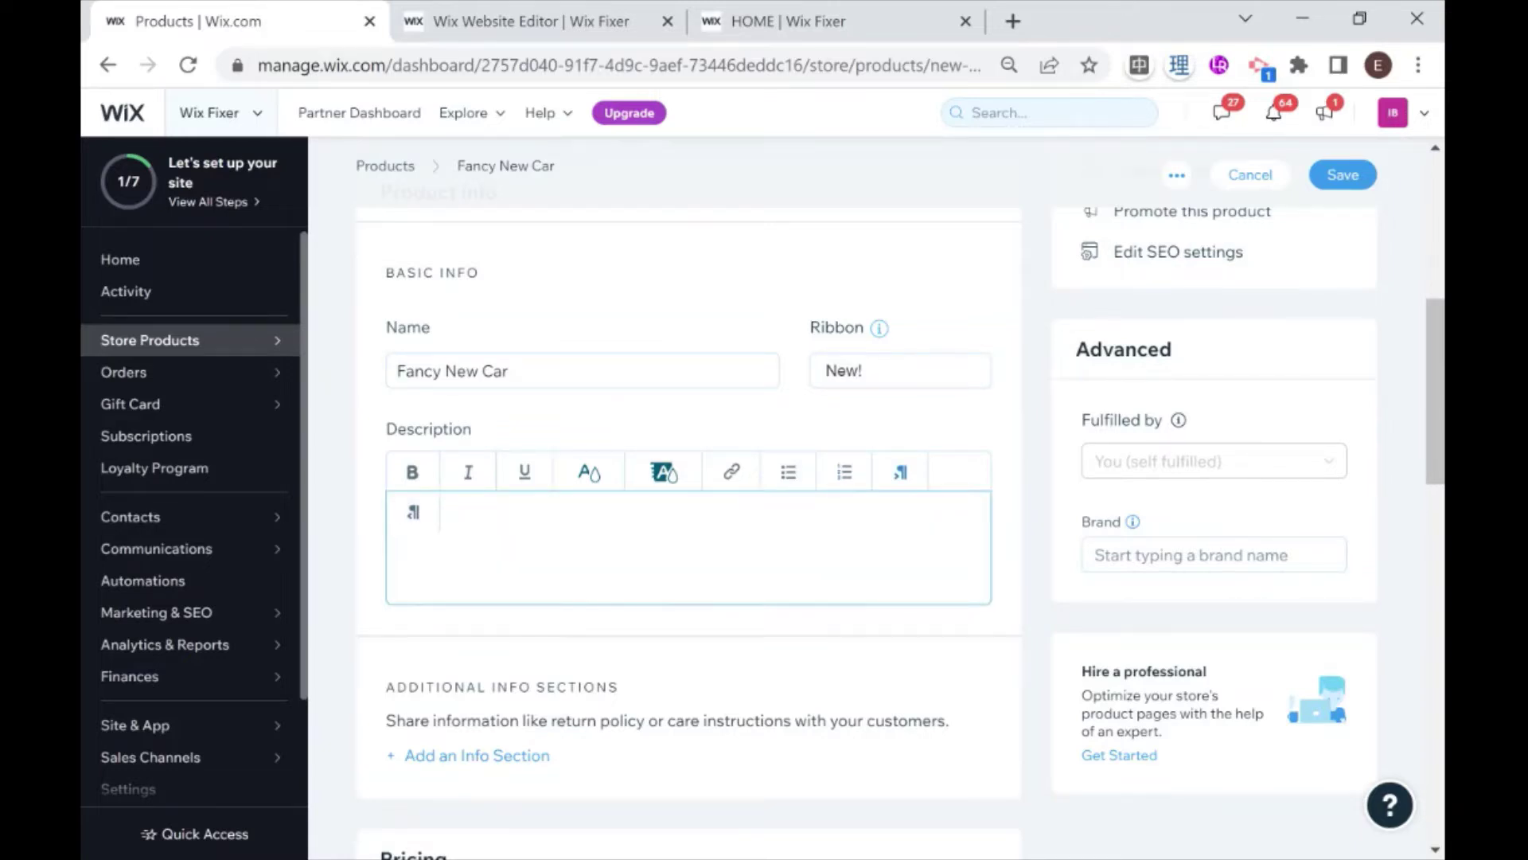
type("This is the best car ever!")
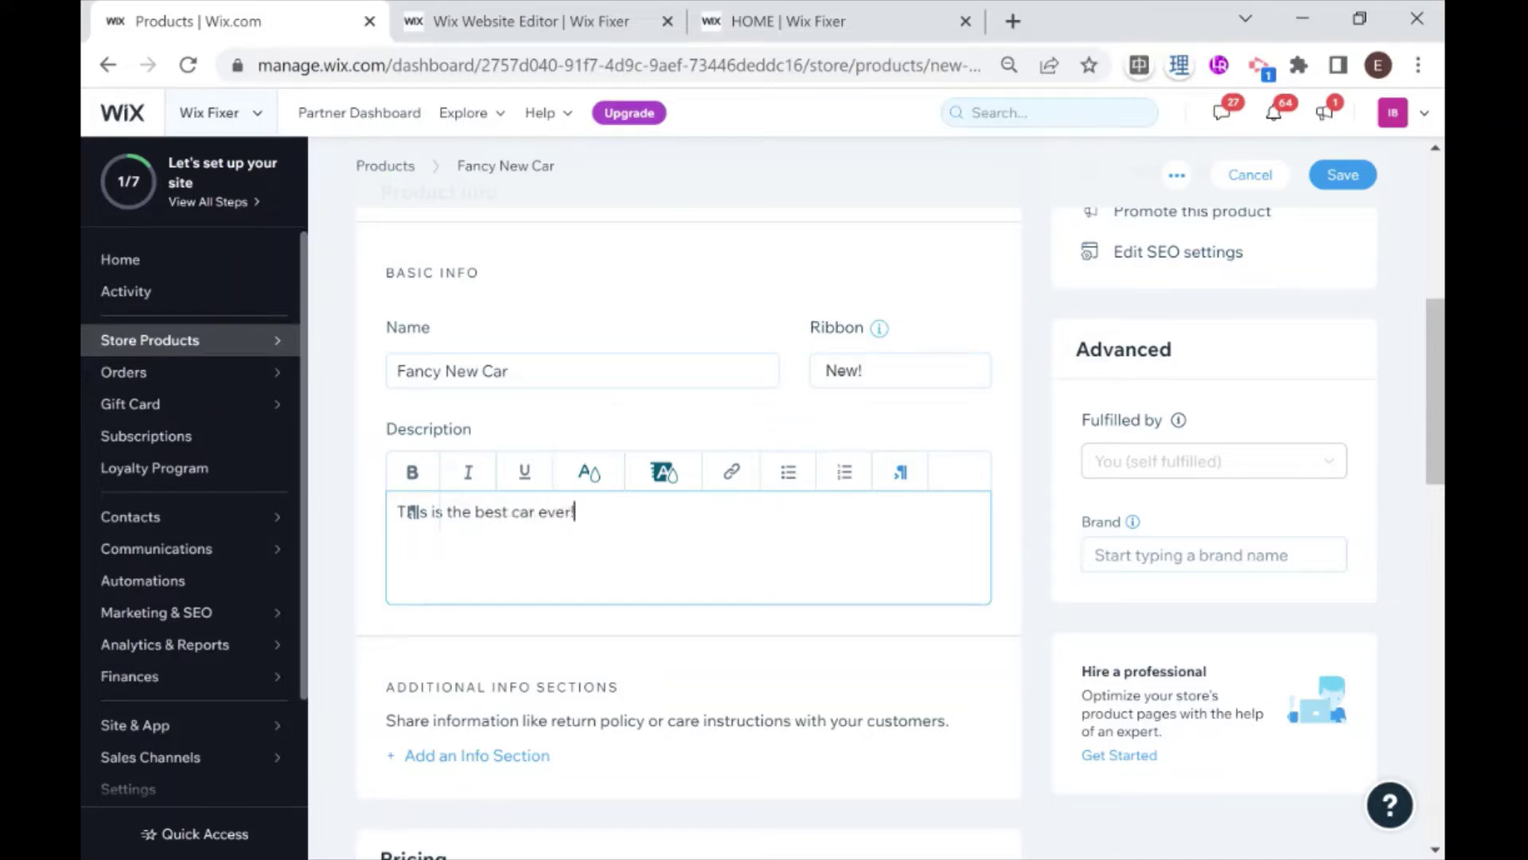
left_click(597, 434)
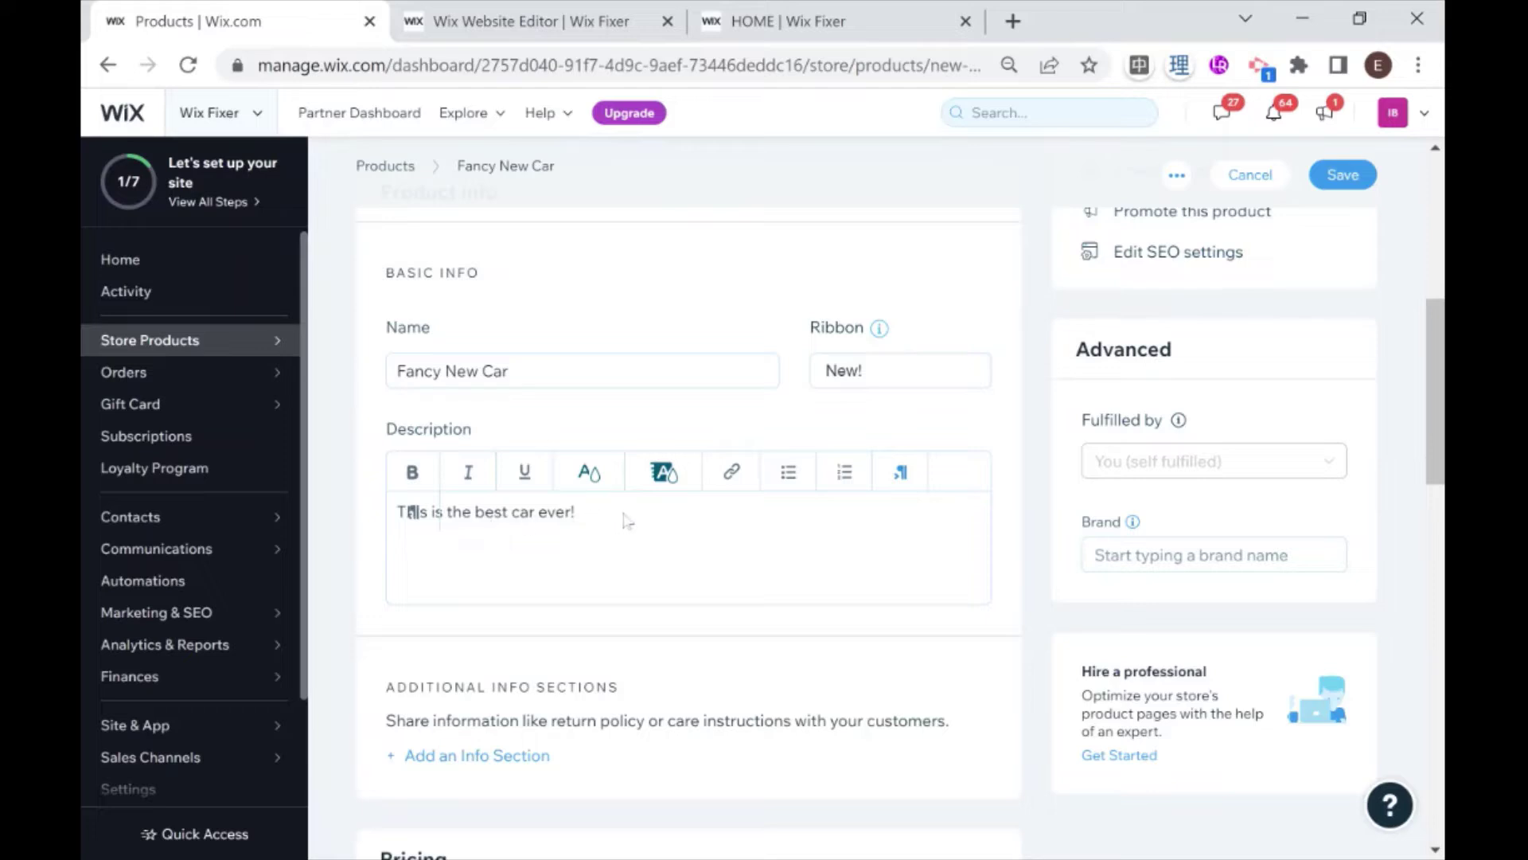
scroll(539, 368, "down", 3)
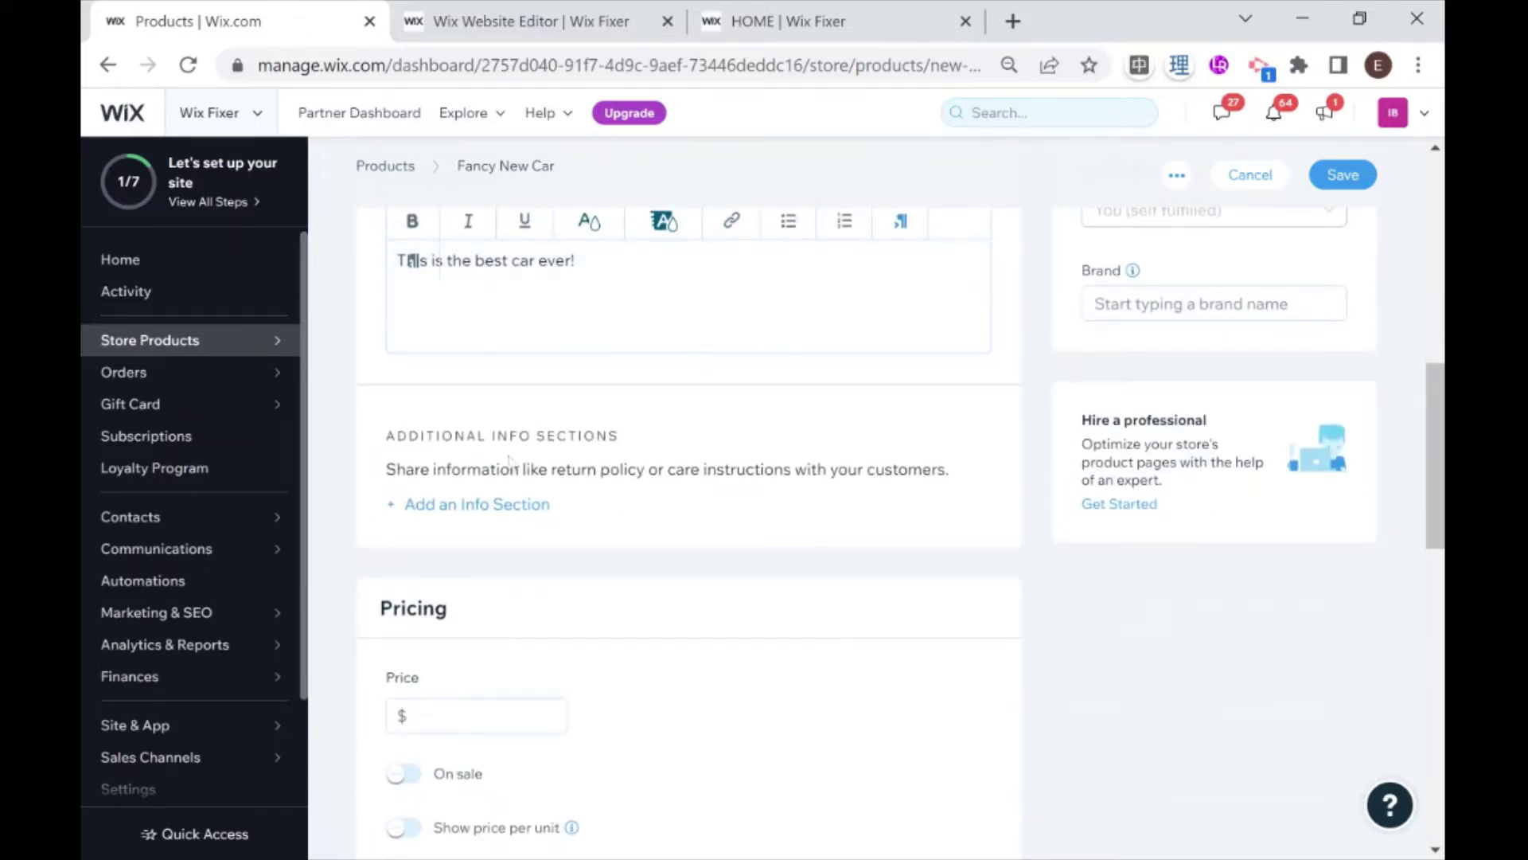
scroll(496, 455, "up", 1)
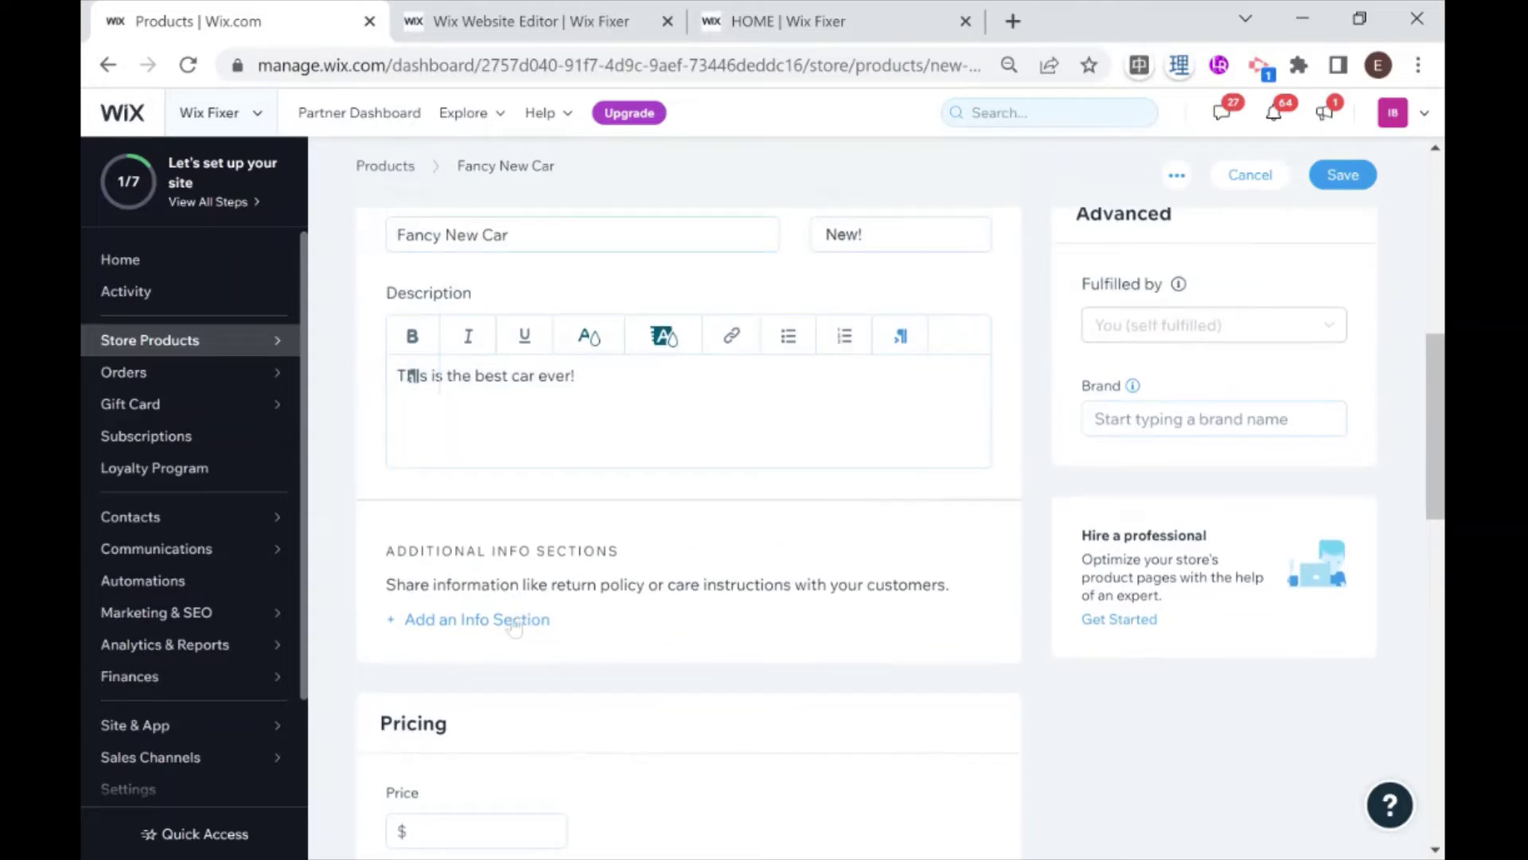
Step: Add a 'More Info' info section with a short description of the car
left_click(514, 626)
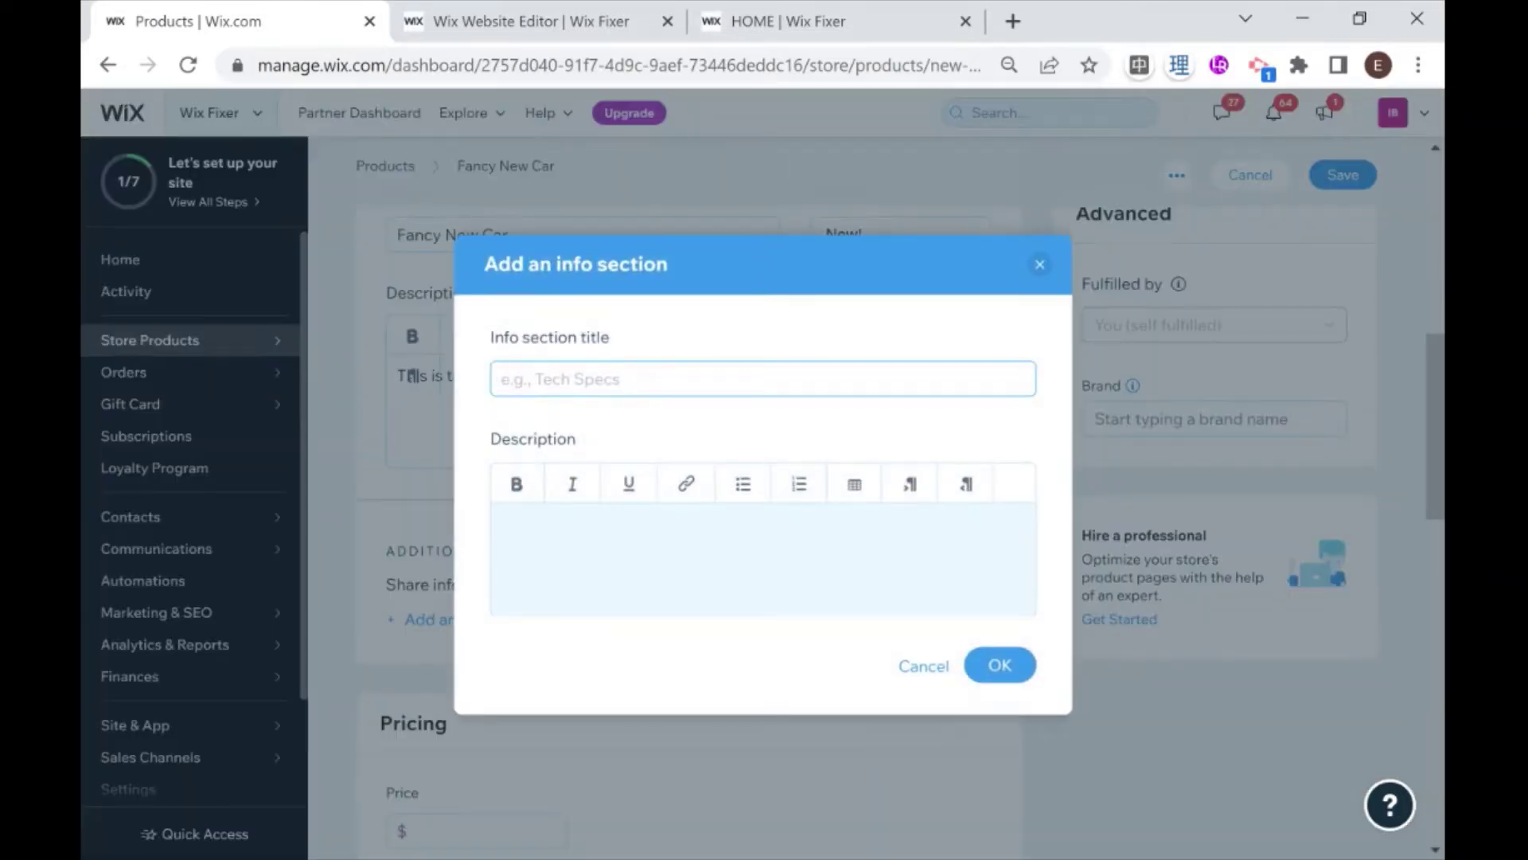
type("M")
key("BackSpace")
type("More Info")
left_click(503, 539)
type("Mo")
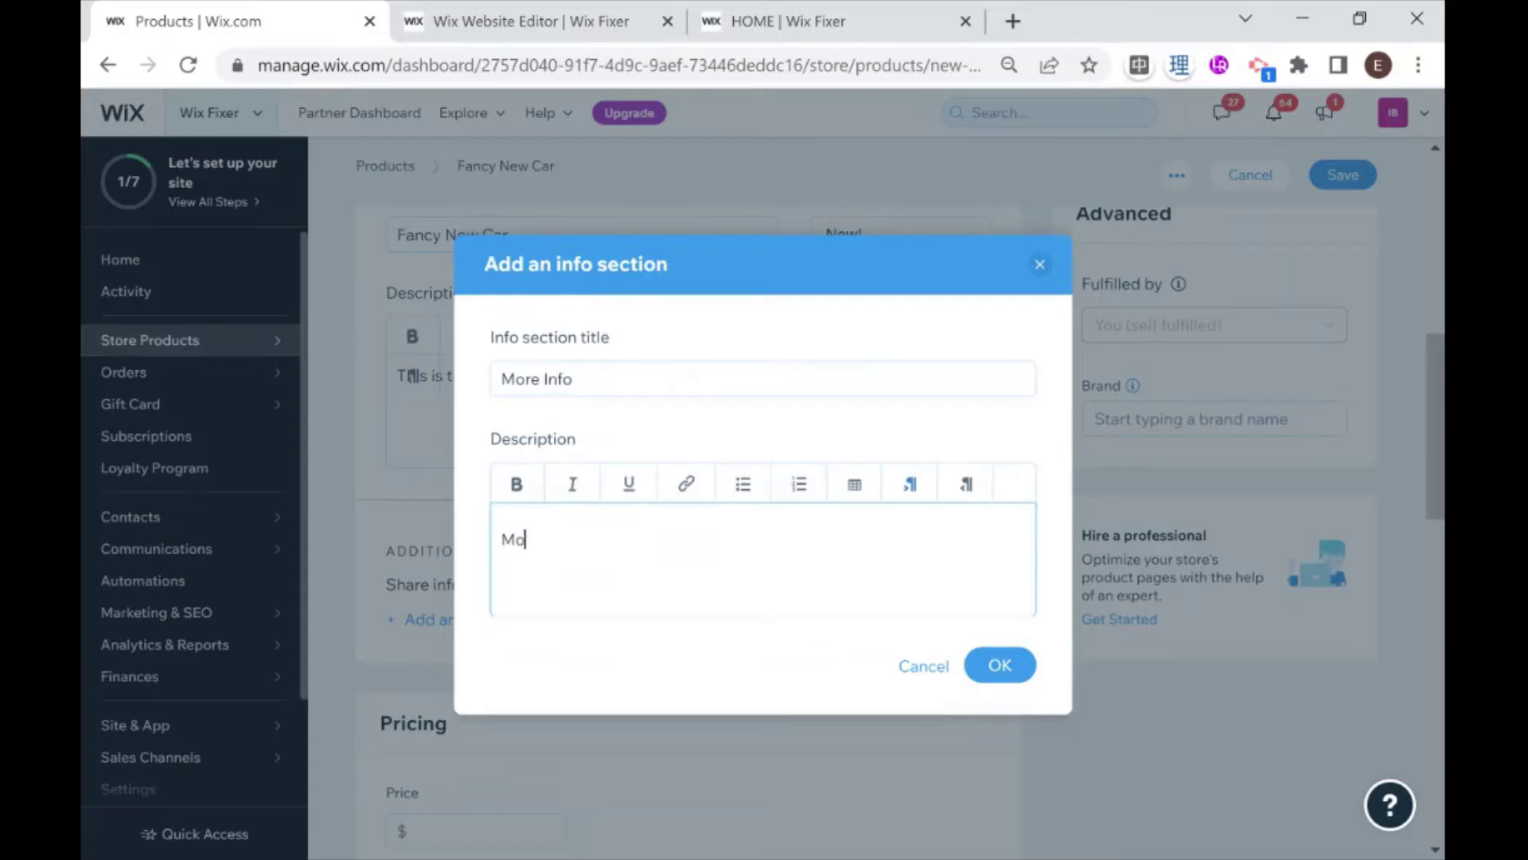
type("is is more infor about the car")
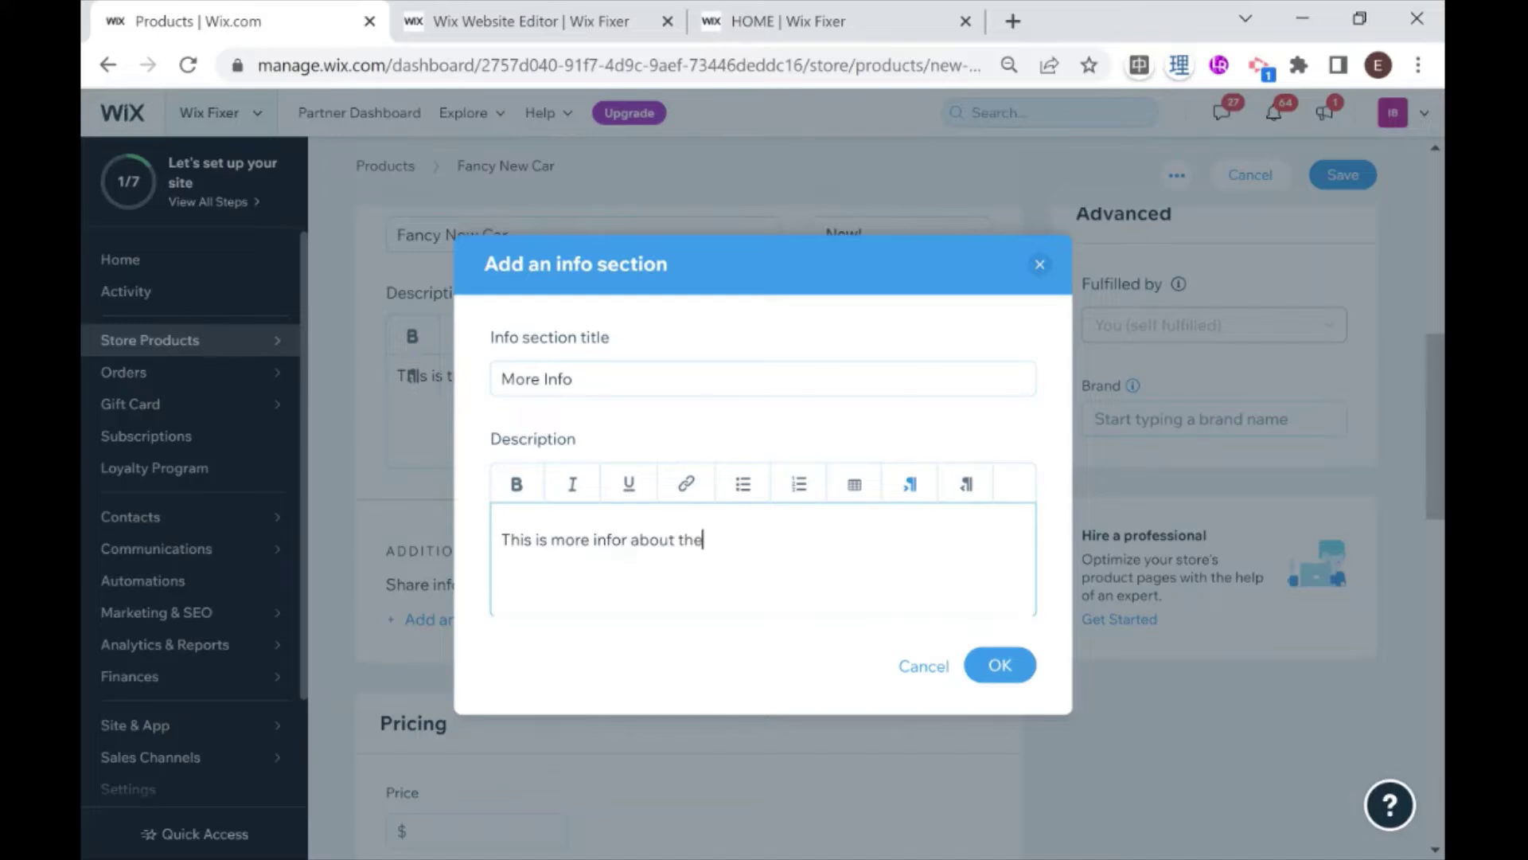
left_click(1000, 665)
Step: Set the product price to $100
scroll(828, 553, "down", 7)
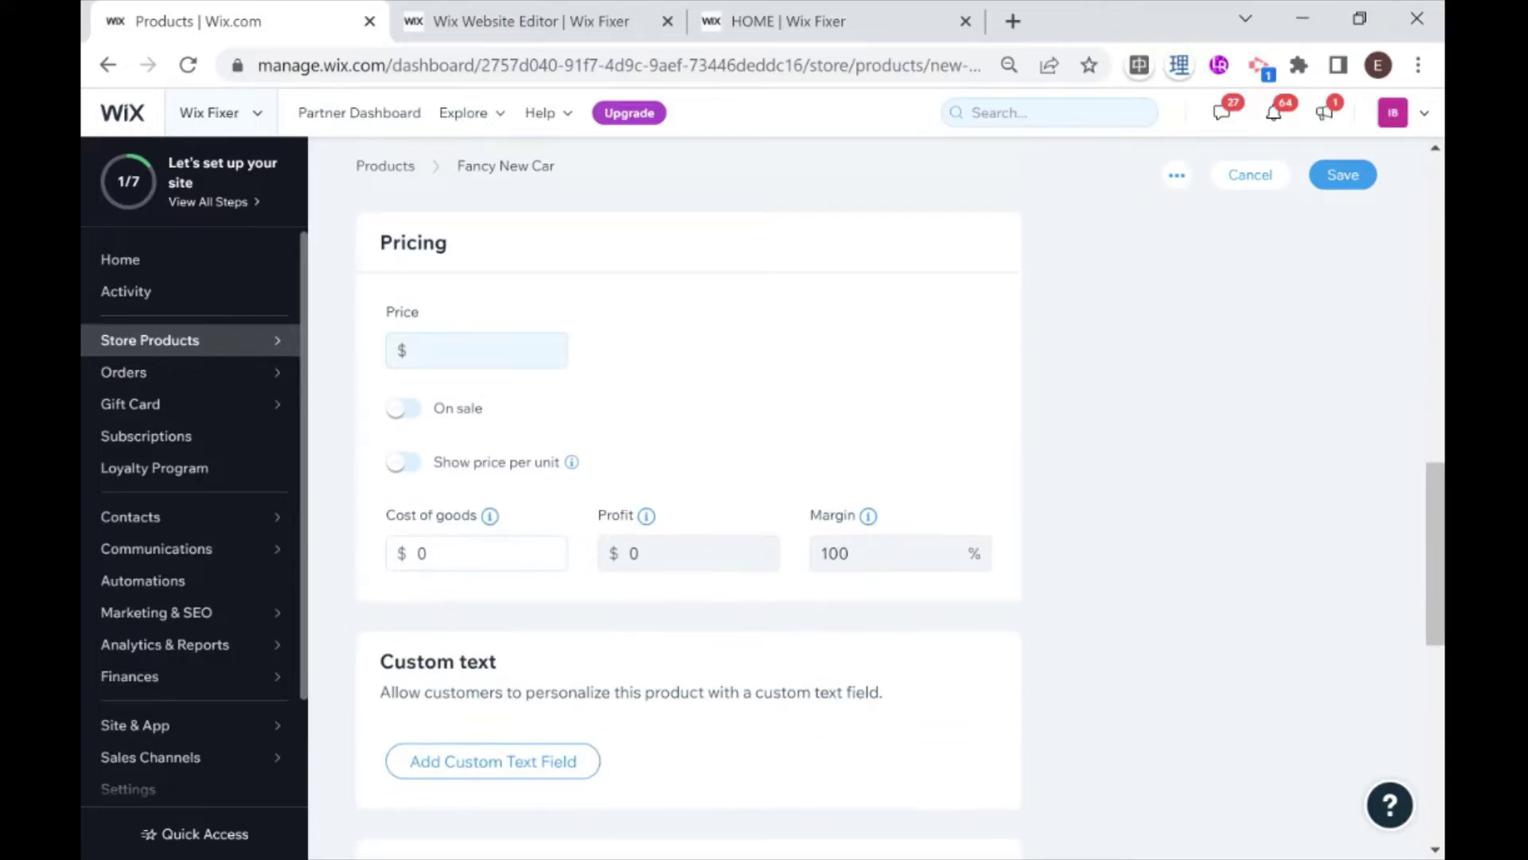
left_click(477, 350)
type("100")
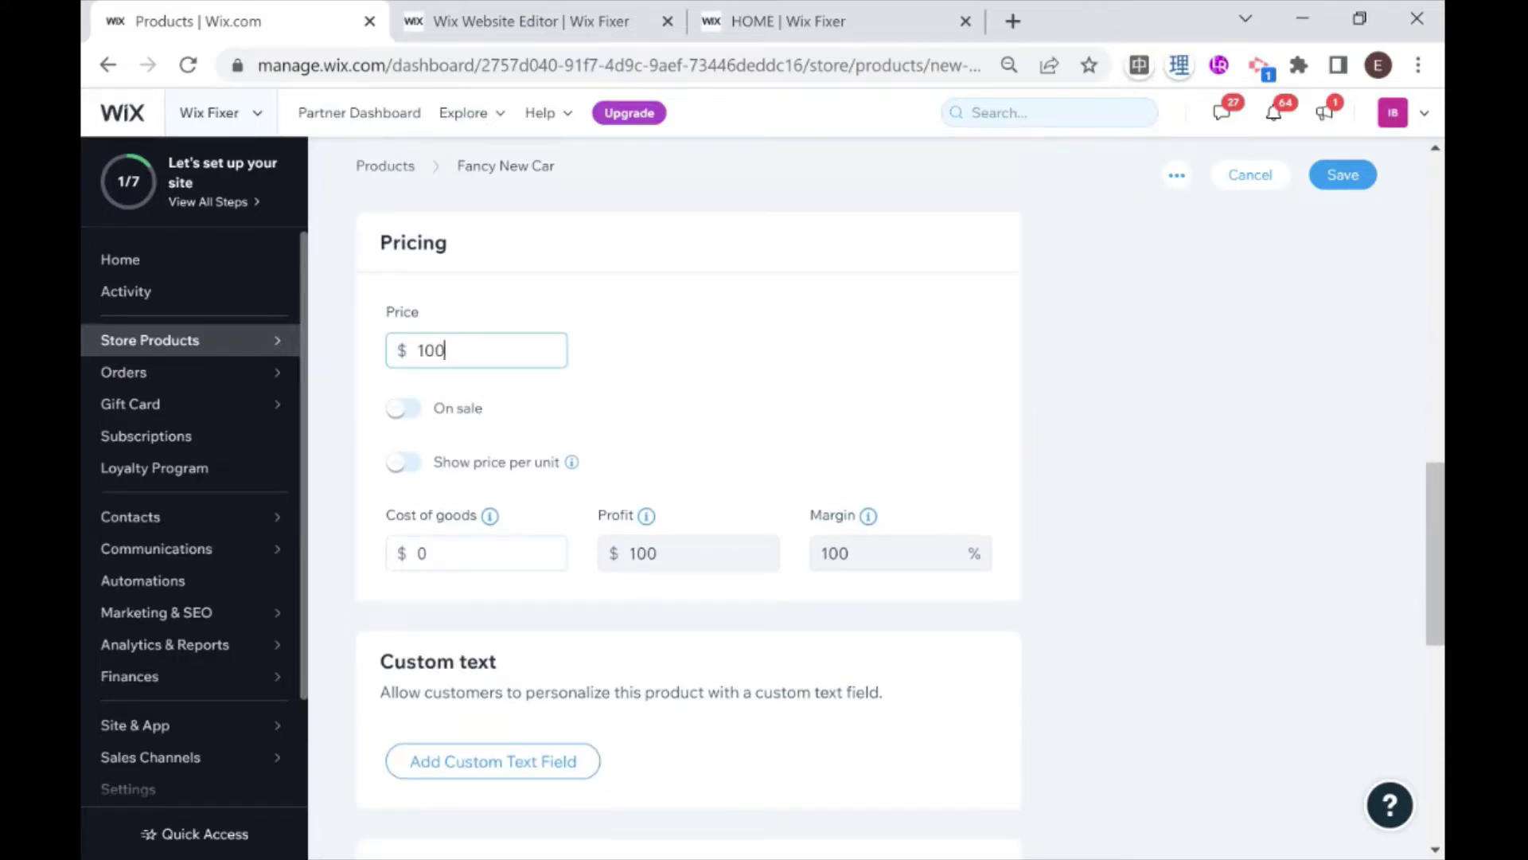
left_click(822, 358)
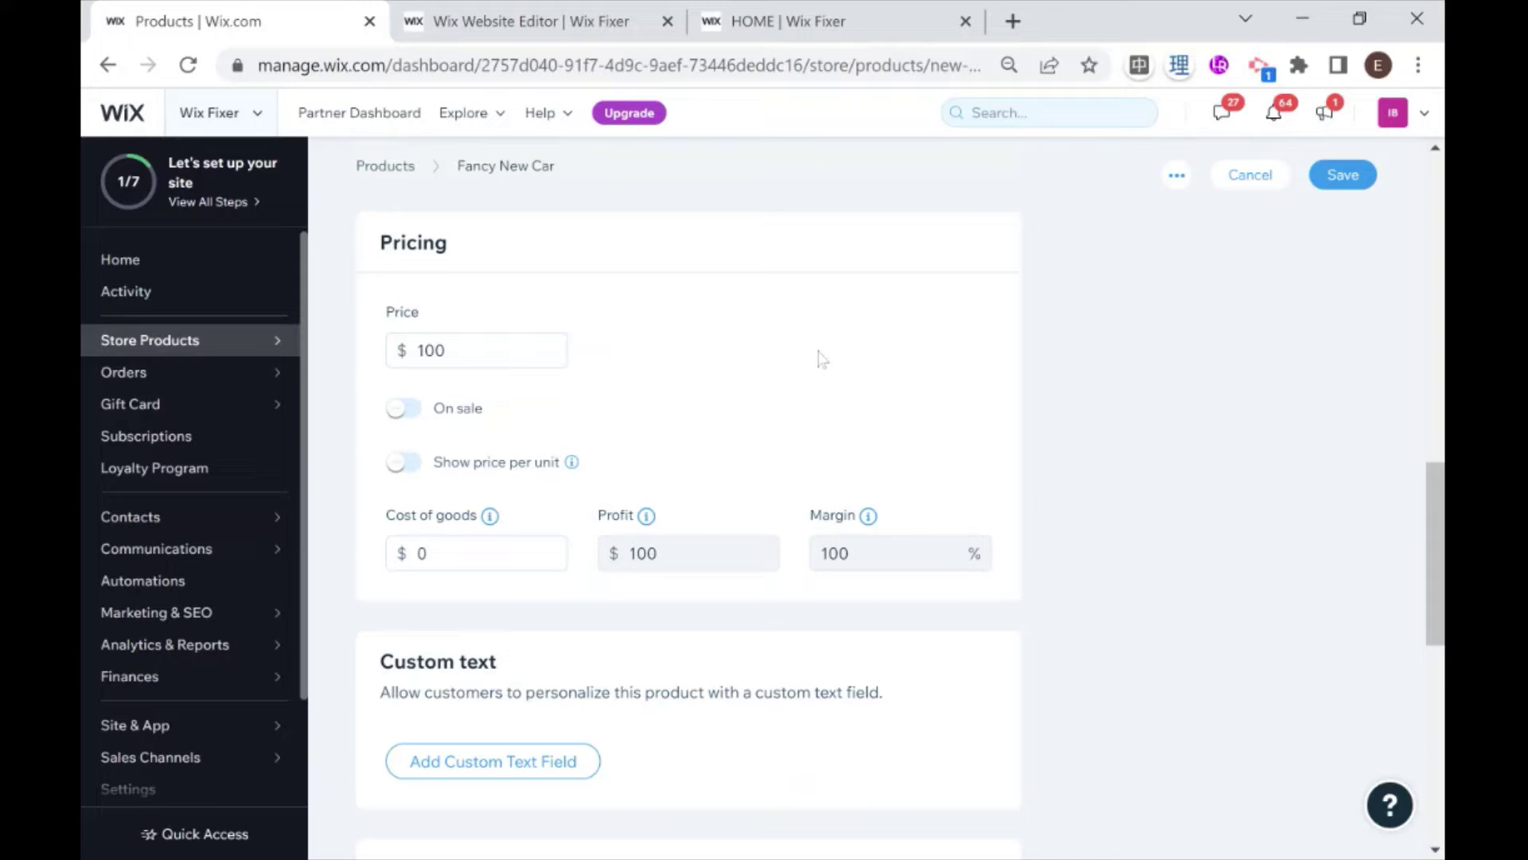
scroll(567, 300, "down", 1)
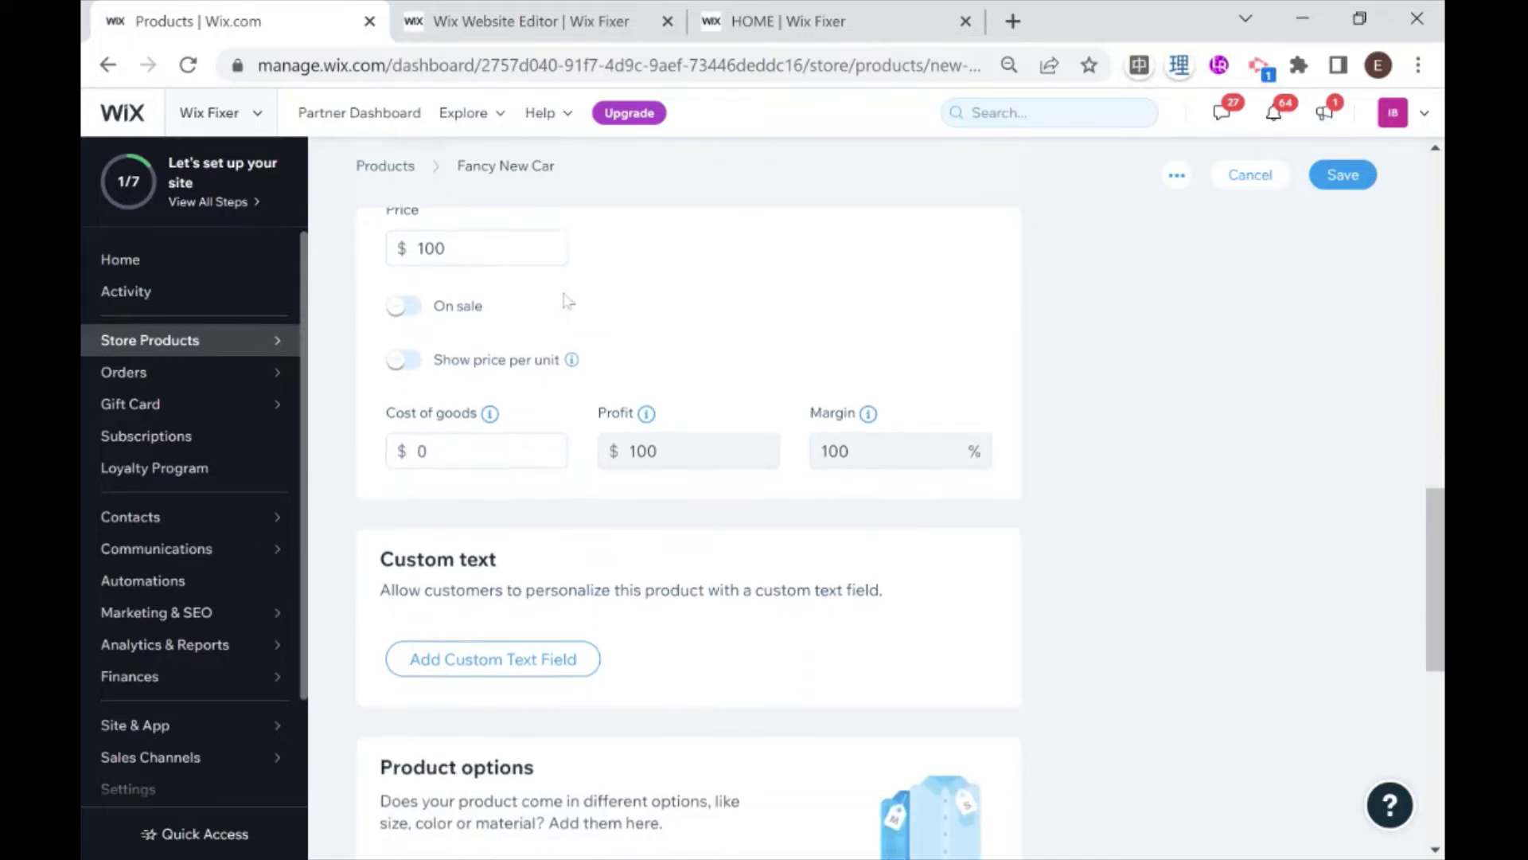
scroll(567, 300, "down", 2)
scroll(569, 341, "down", 3)
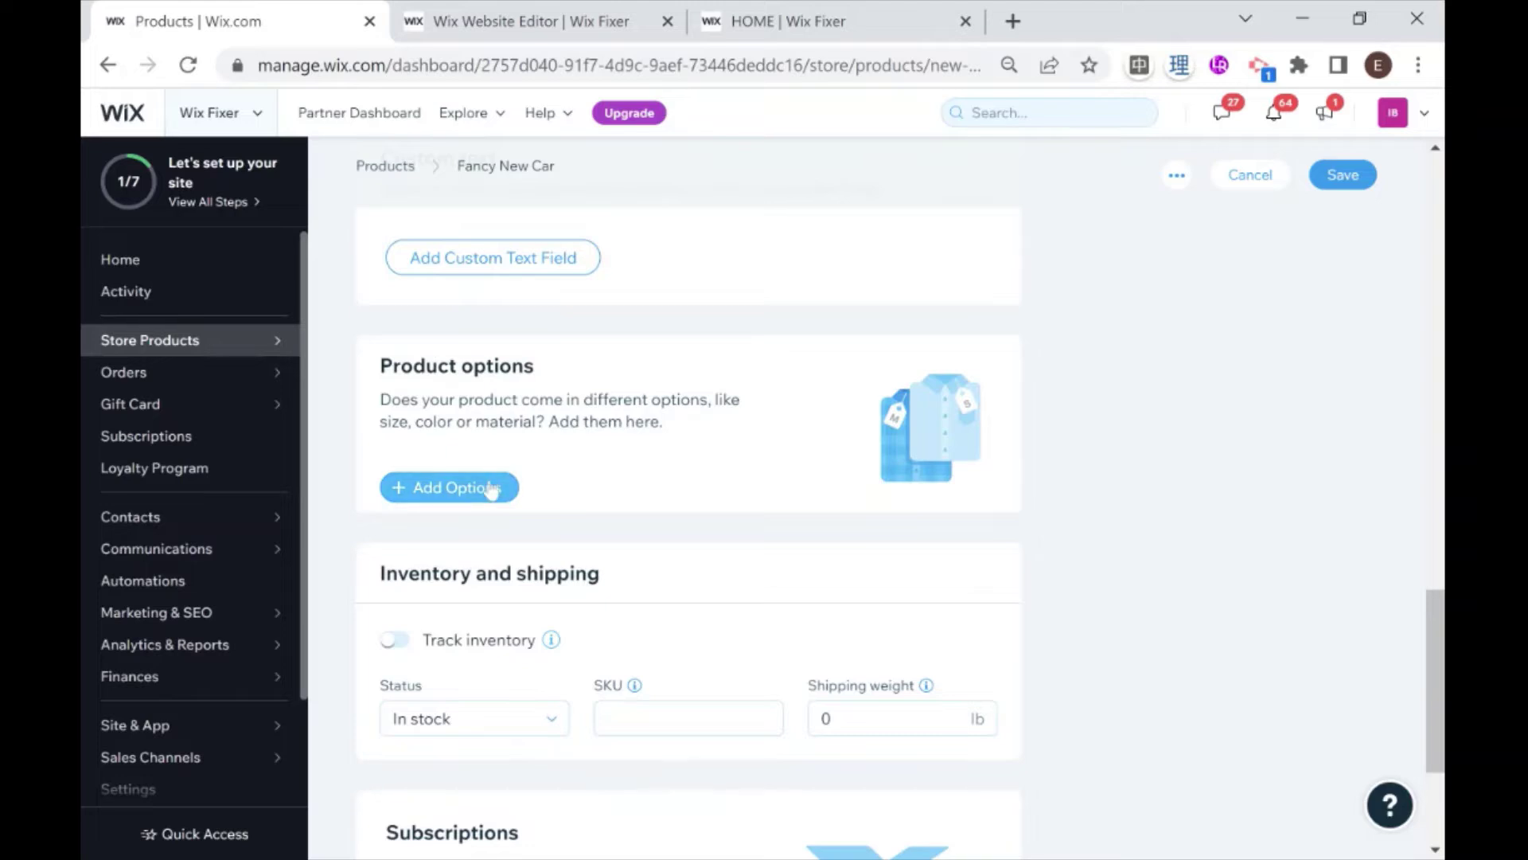
Step: Start a product option named Color, keeping the list display
left_click(491, 490)
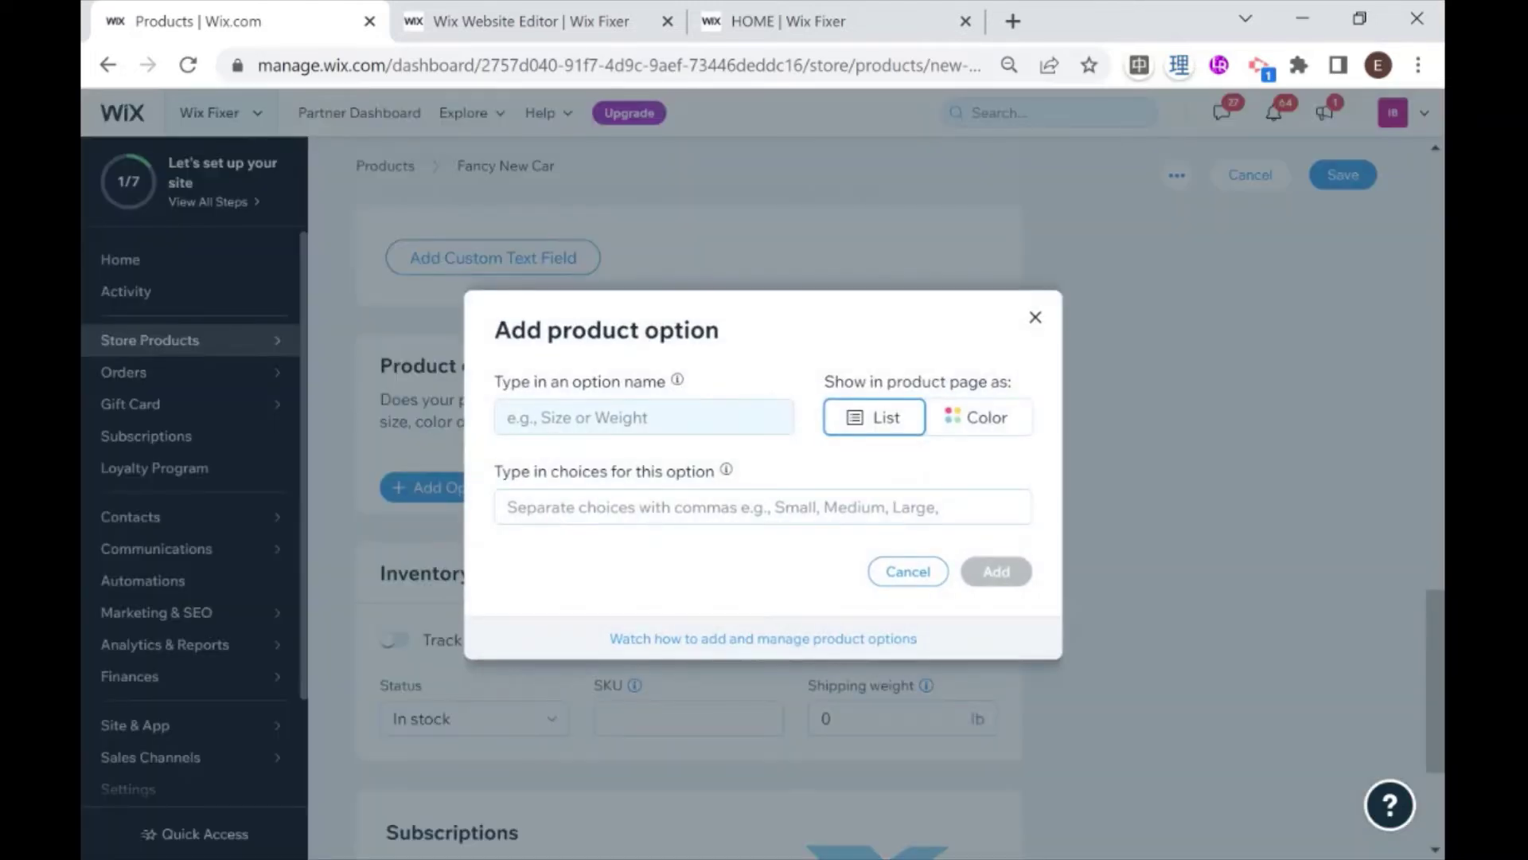
left_click(643, 417)
type("Color")
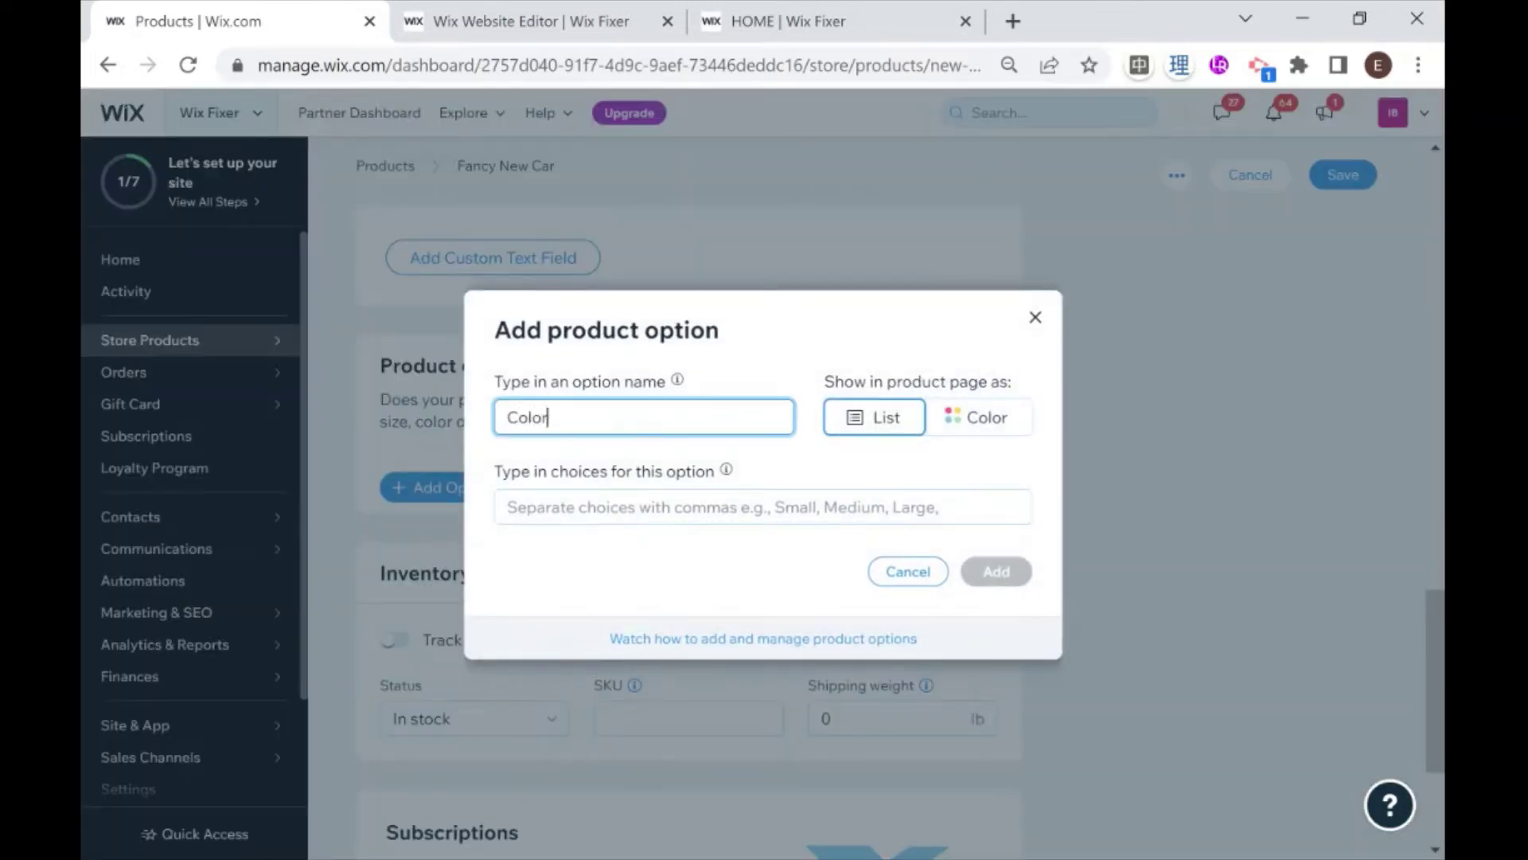
left_click(630, 444)
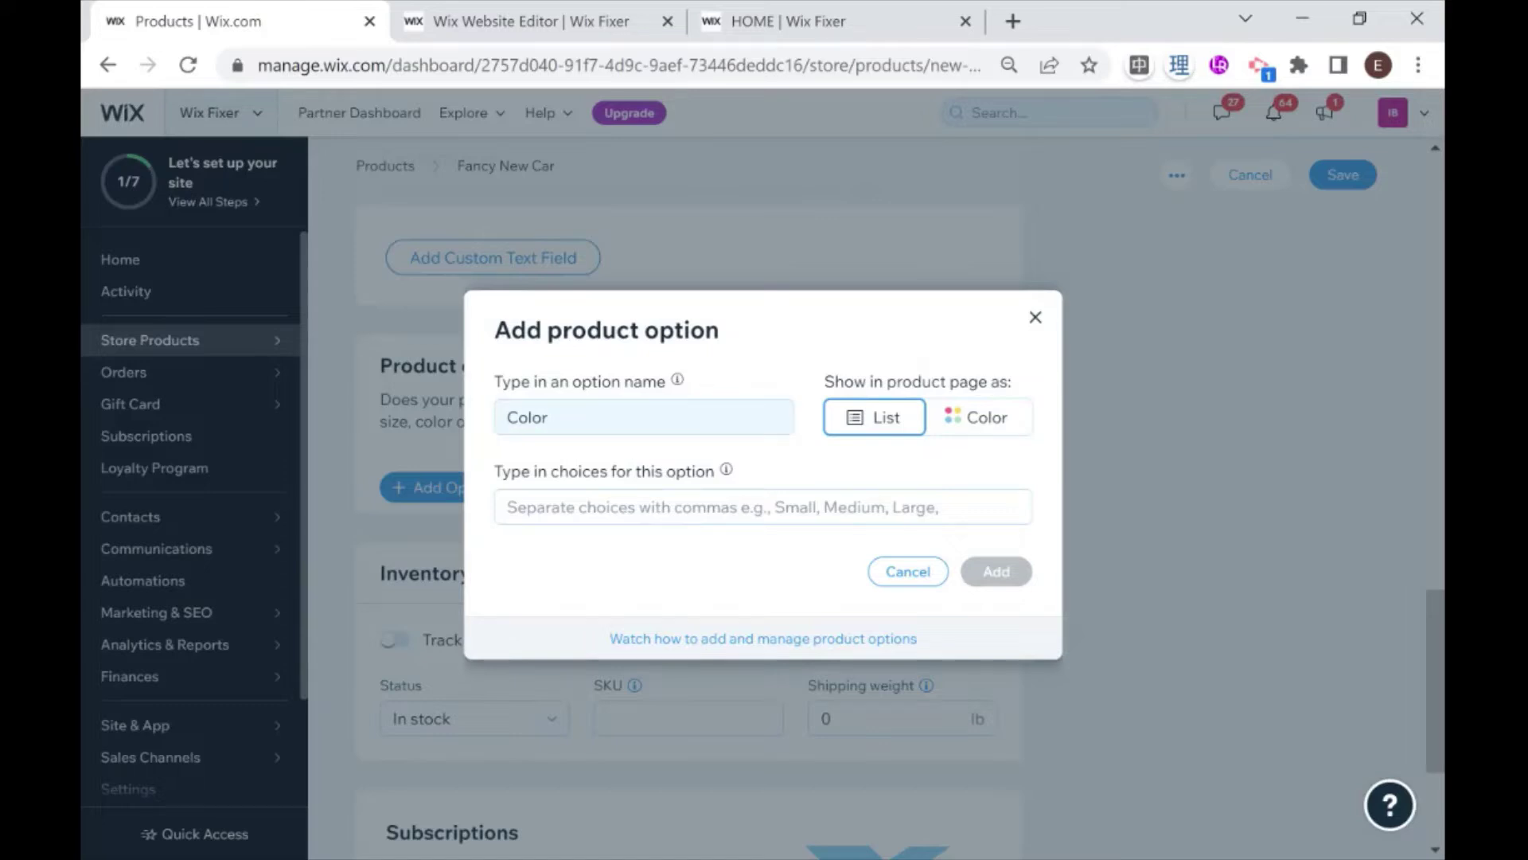
left_click(936, 419)
left_click(911, 420)
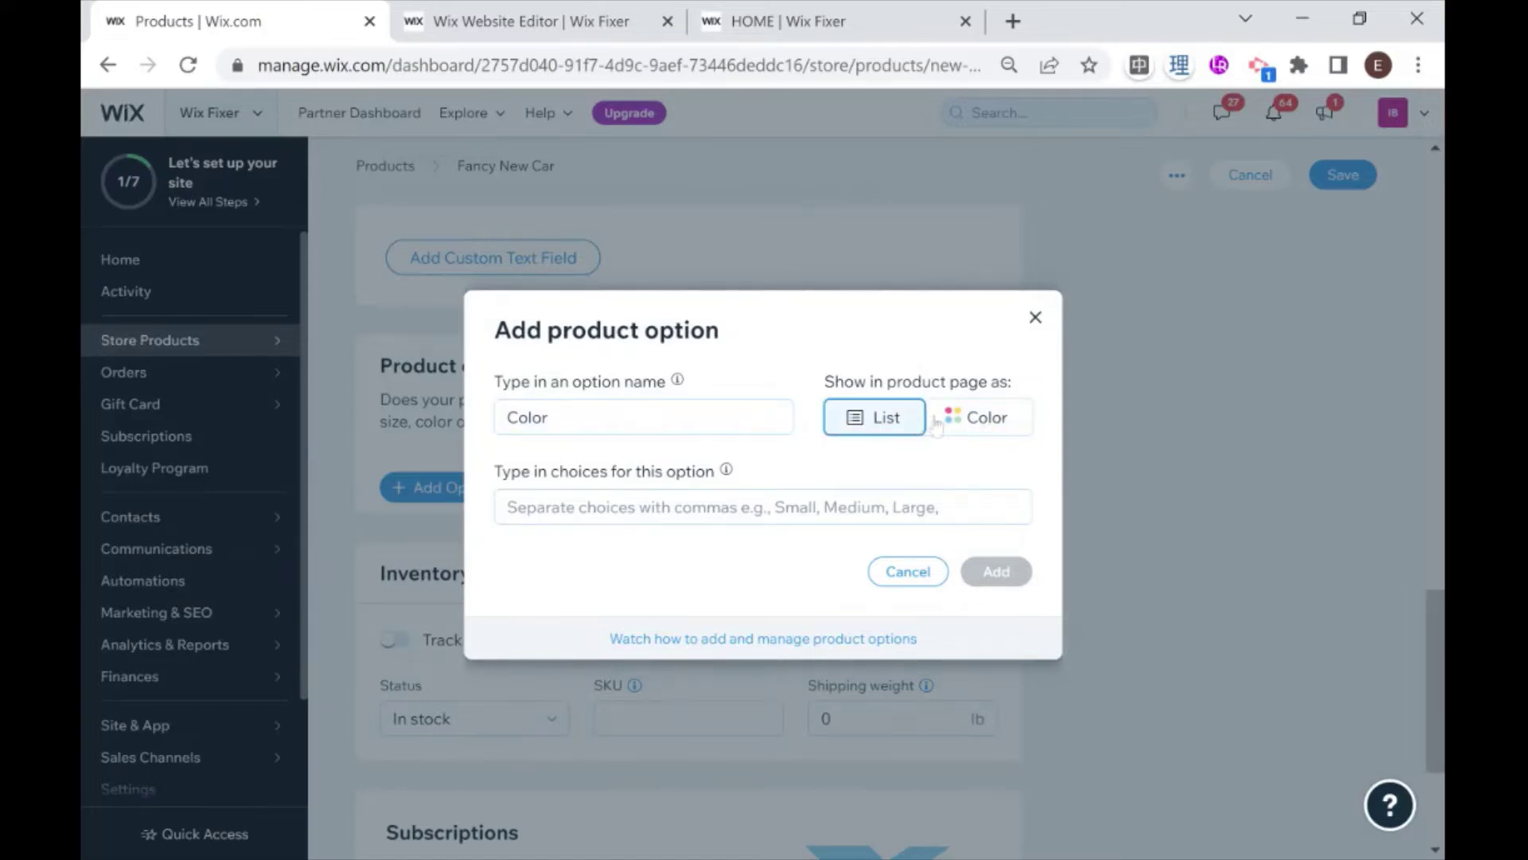
Step: Enter the choices White, Black and Blue and add the Color option
left_click(510, 507)
type("Whi")
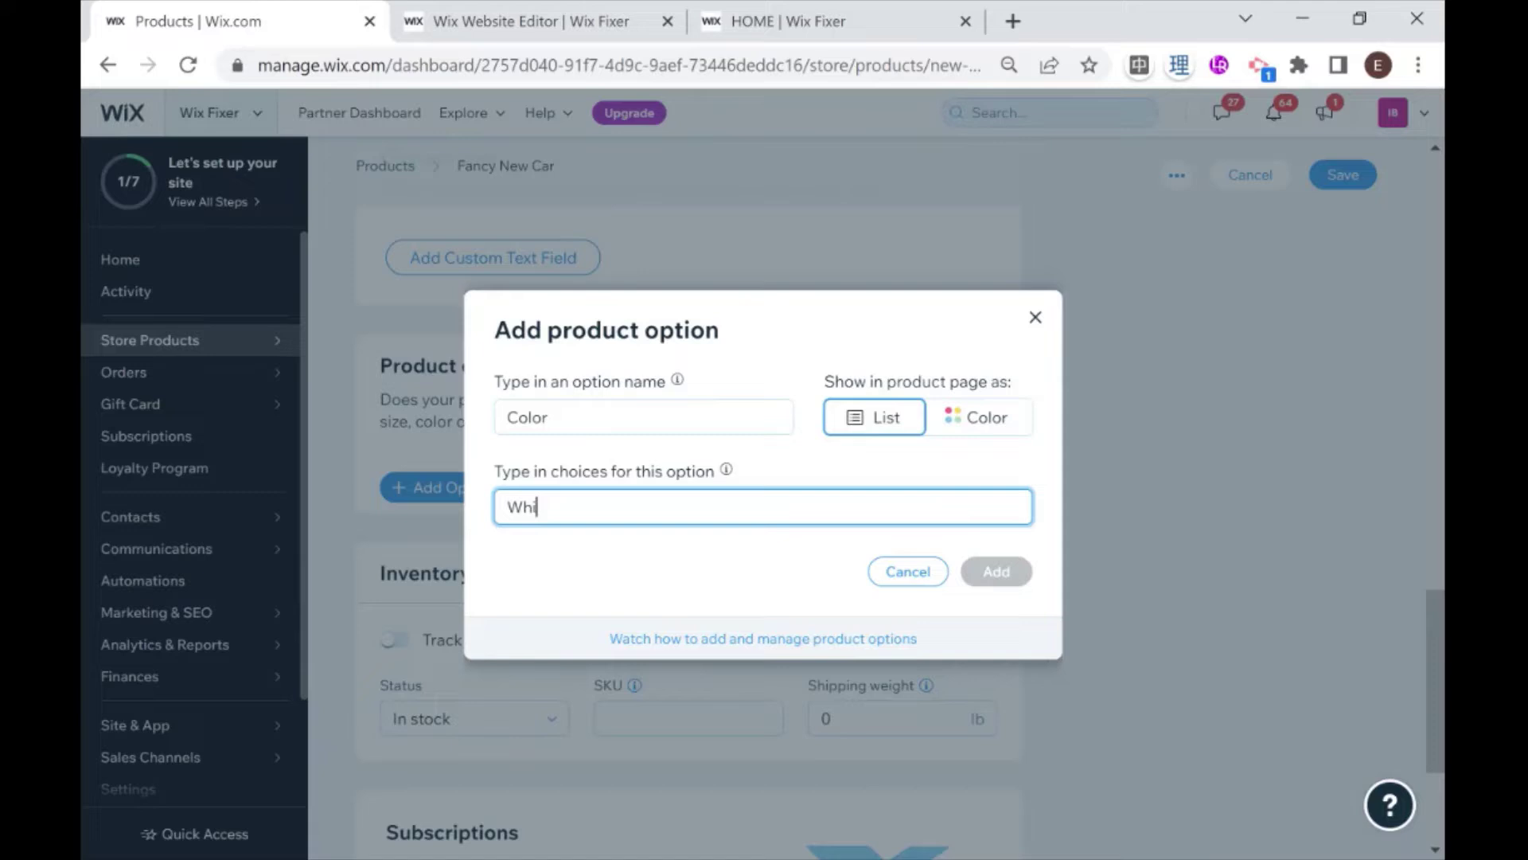
type("te")
key("Return")
type("Black")
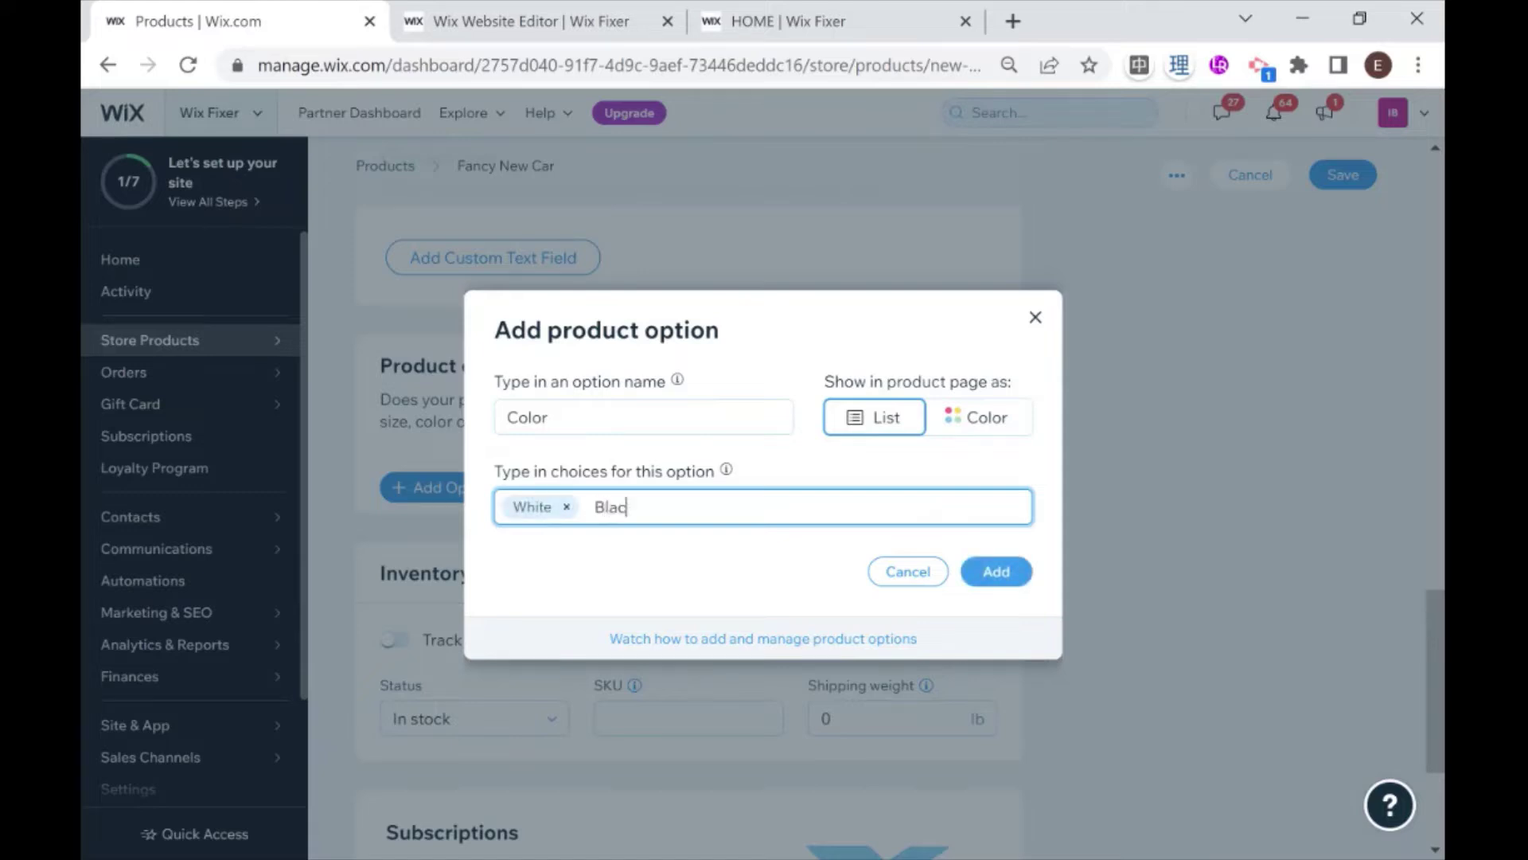
key("Return")
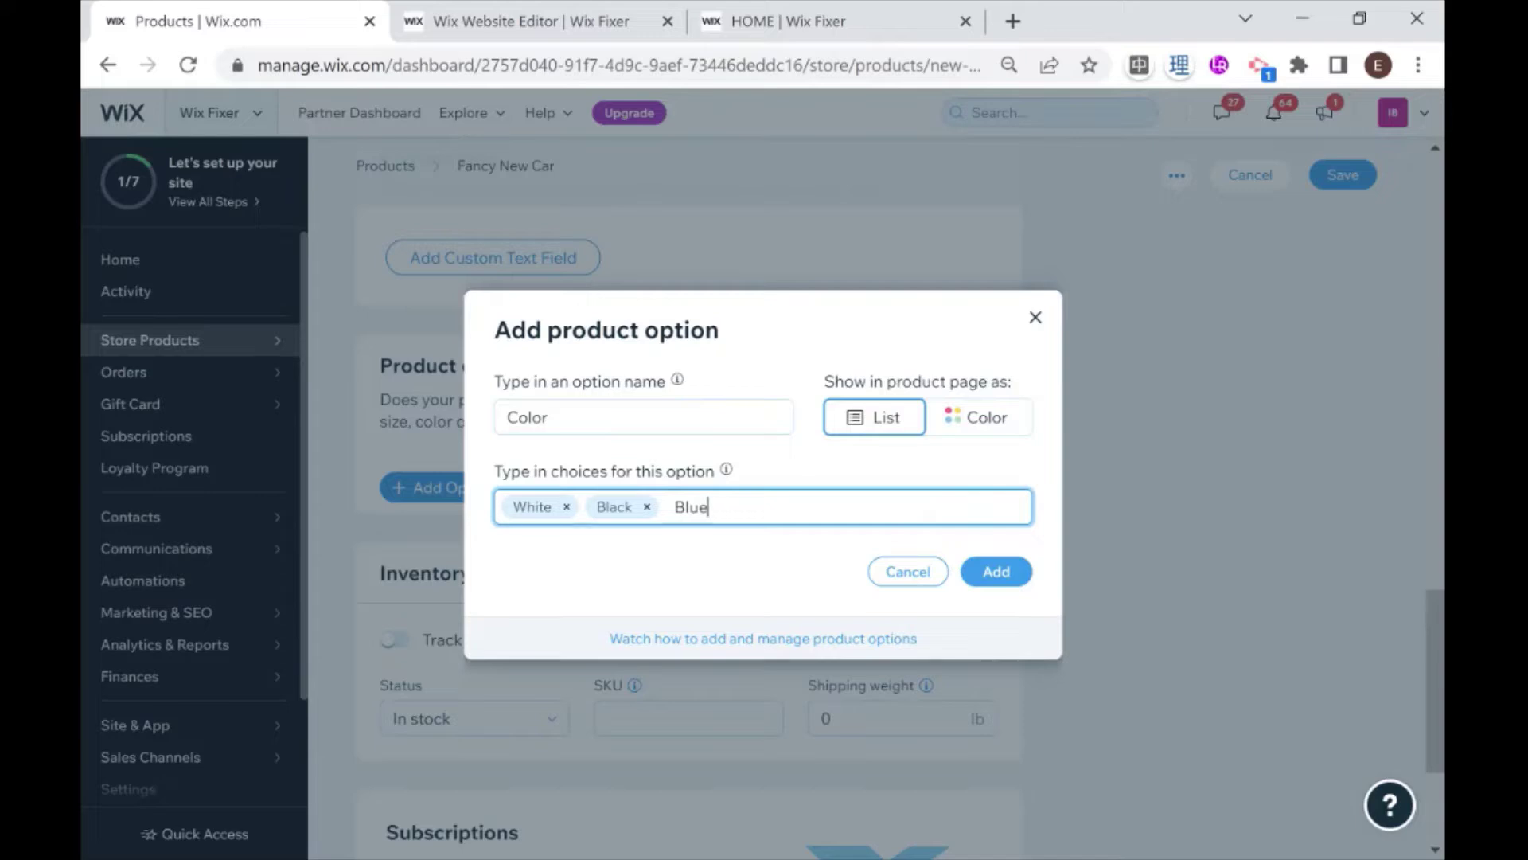
type("Blue")
key("Return")
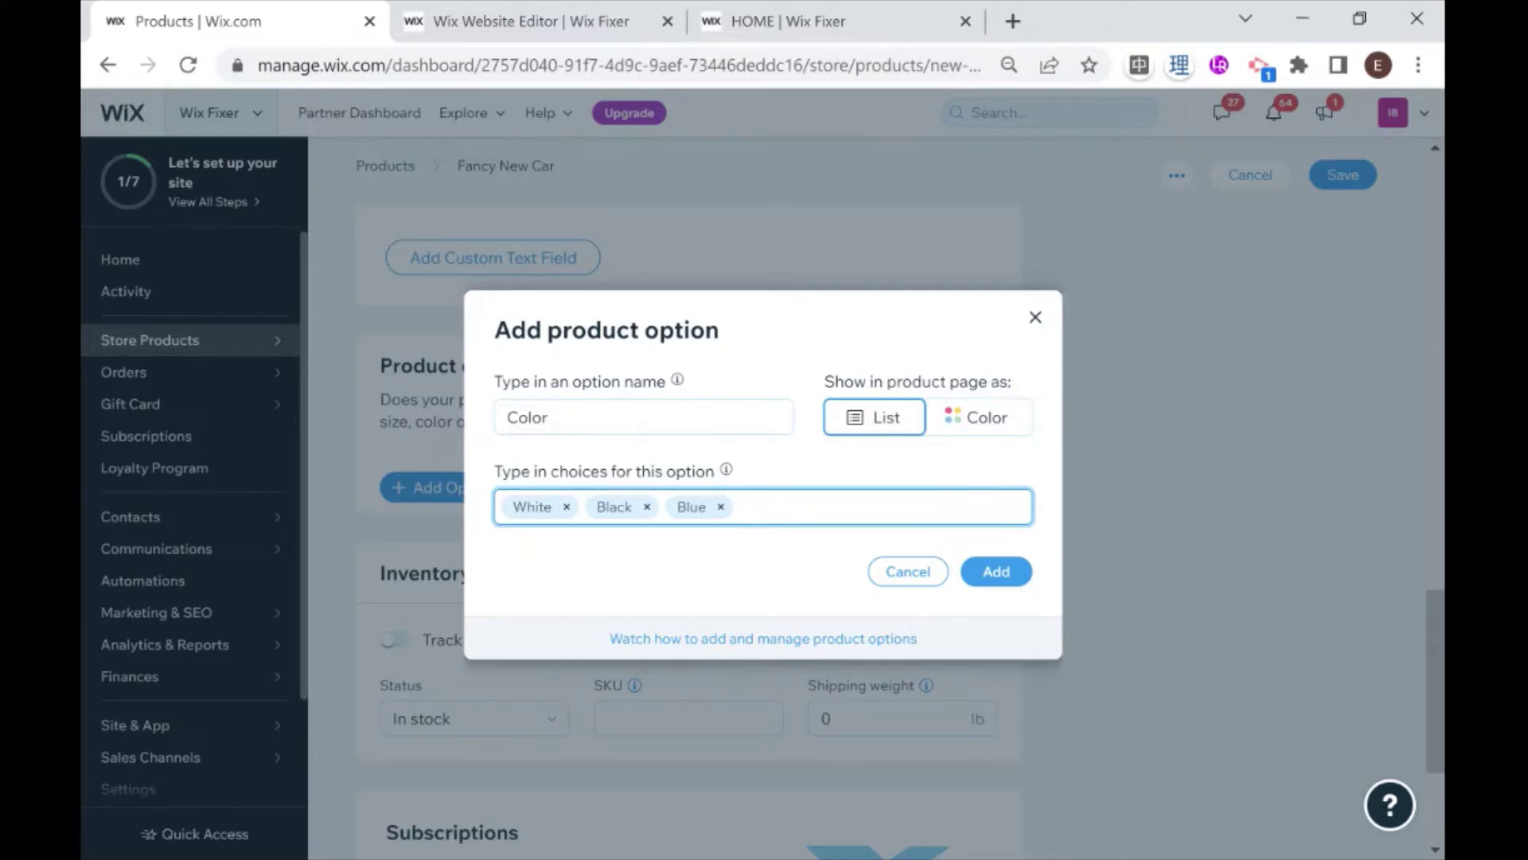
left_click(983, 573)
Step: Enable per-variant pricing and set White to +$20 and Black to +$50
scroll(722, 528, "down", 2)
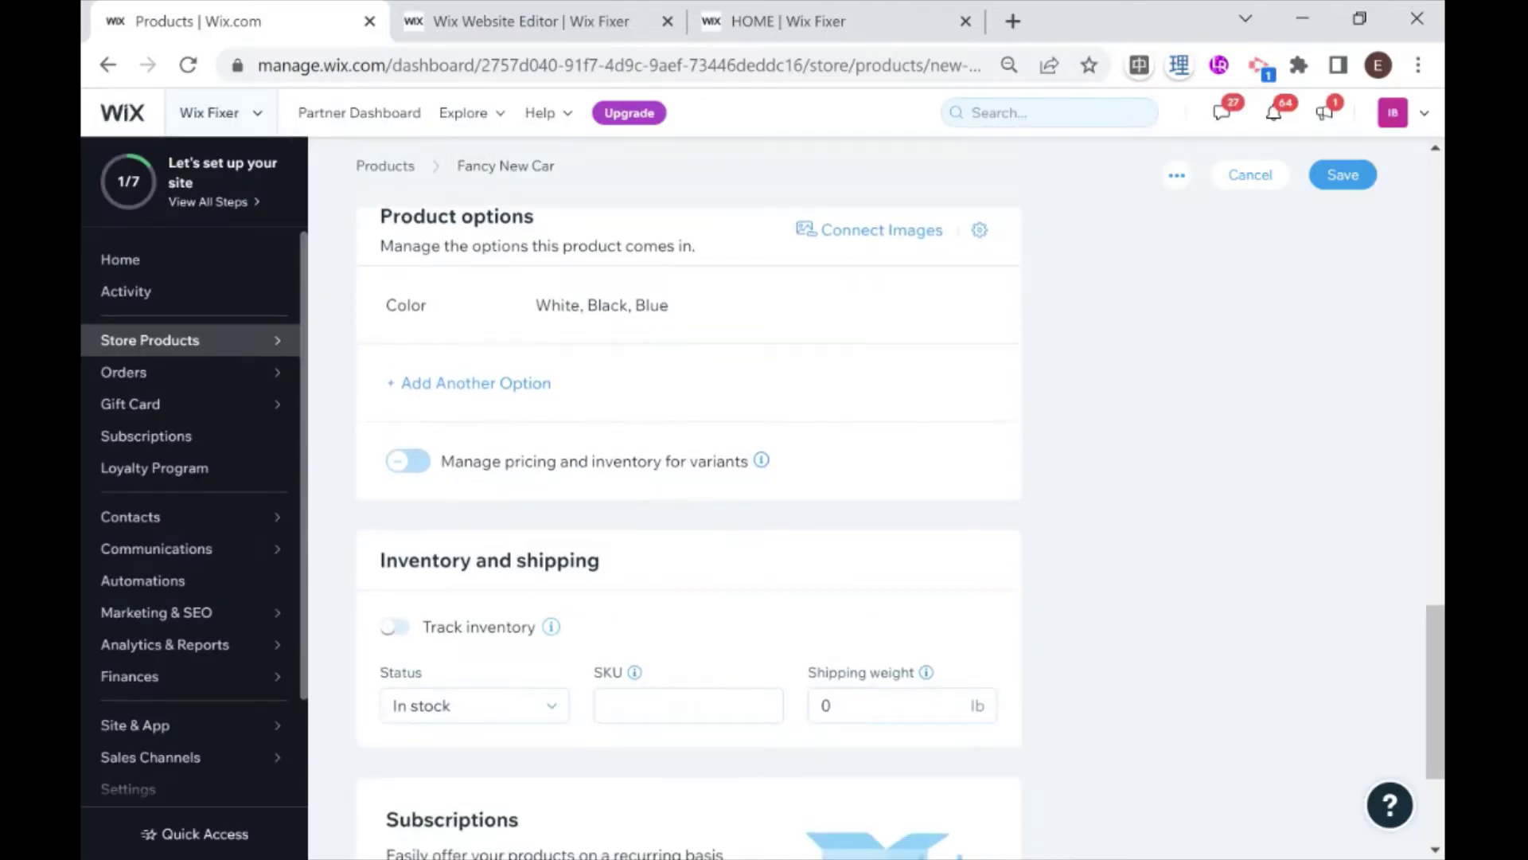
left_click(397, 463)
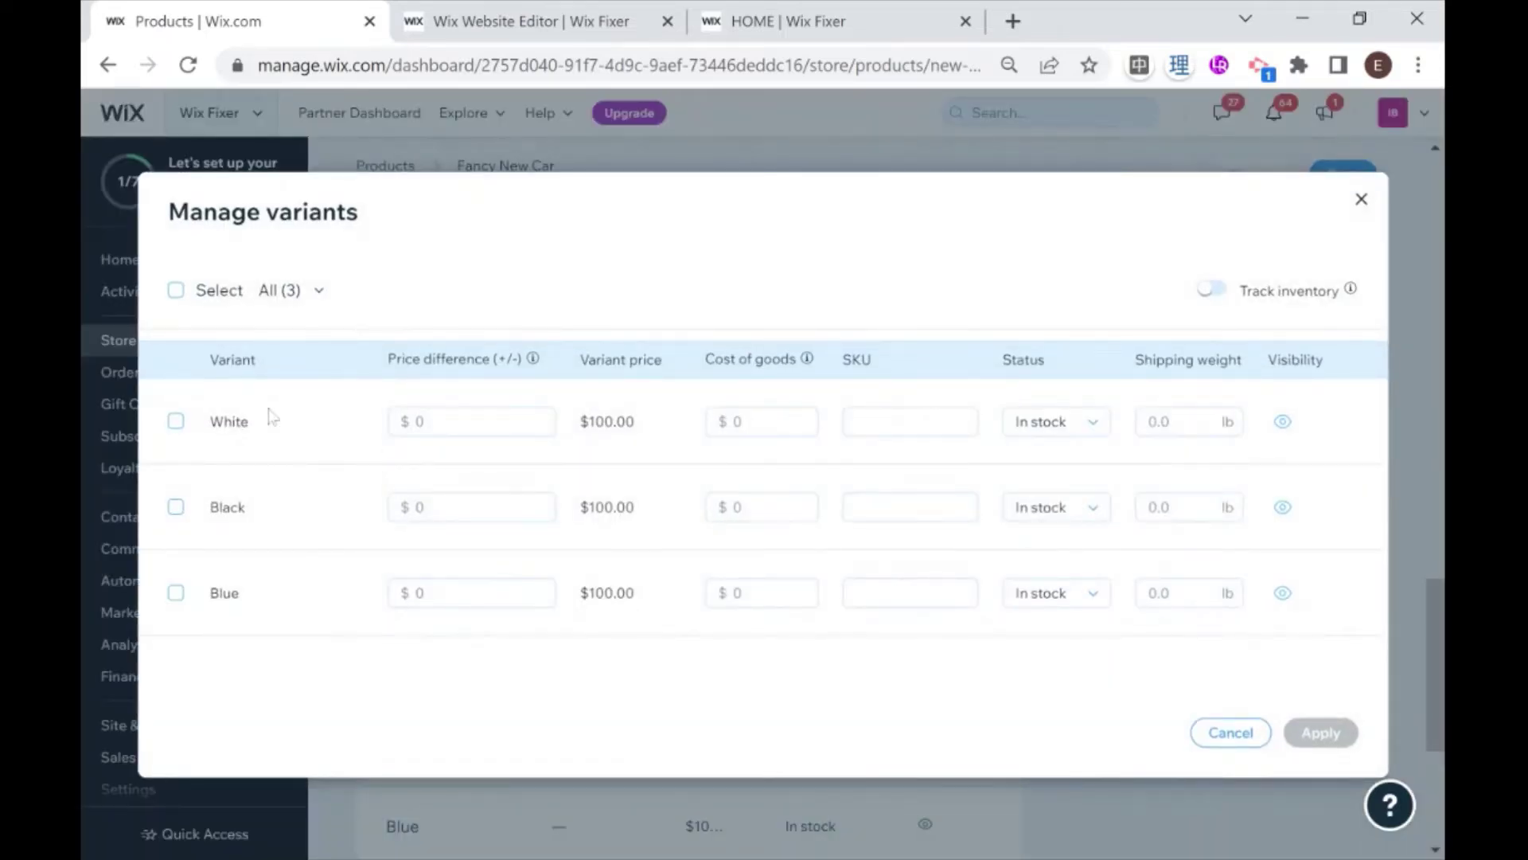
left_click(416, 421)
type("20")
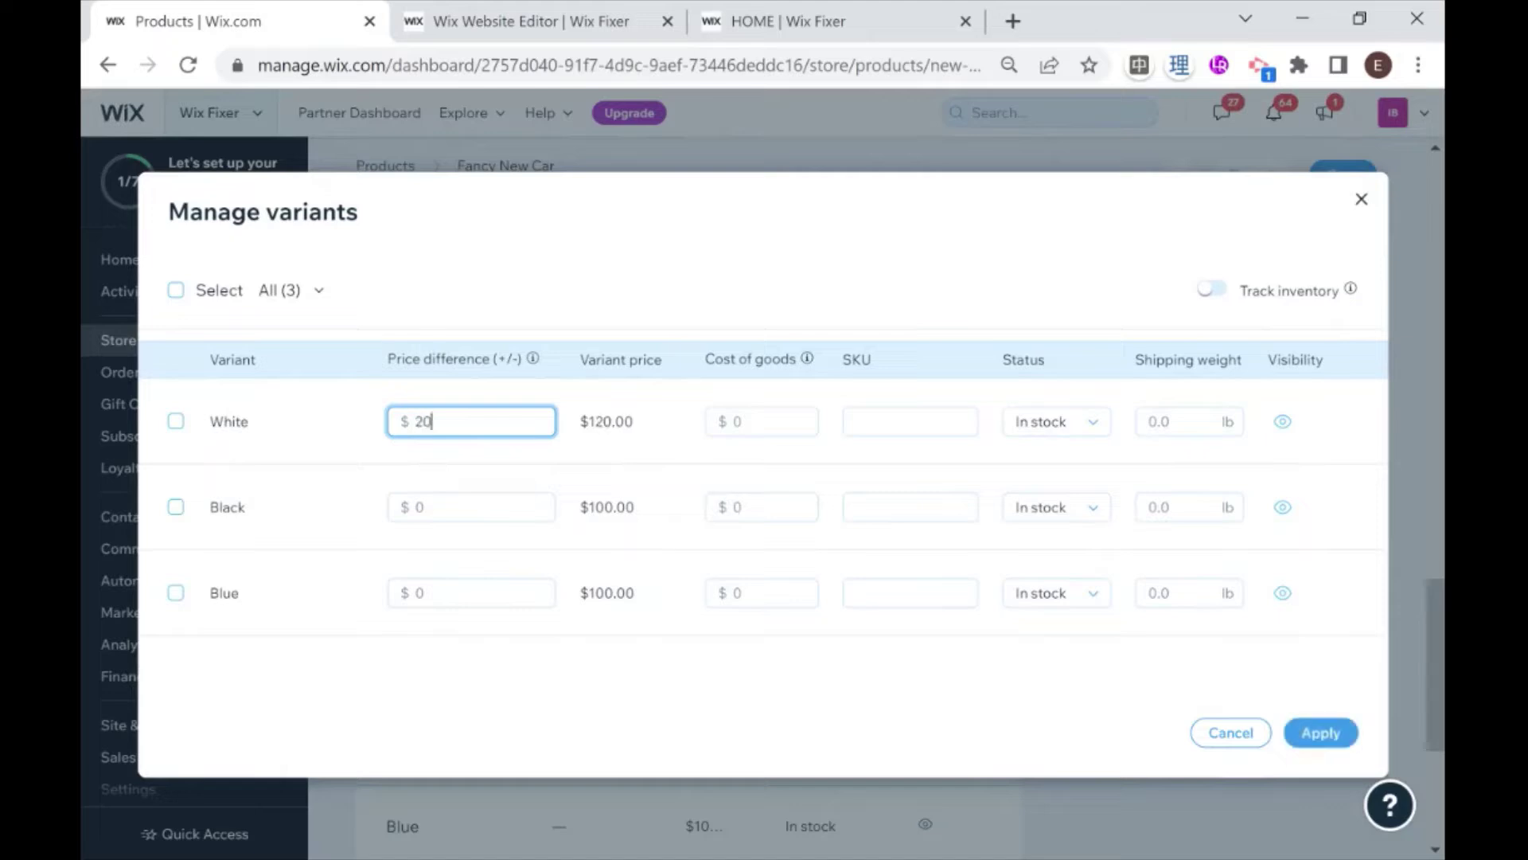
left_click(535, 689)
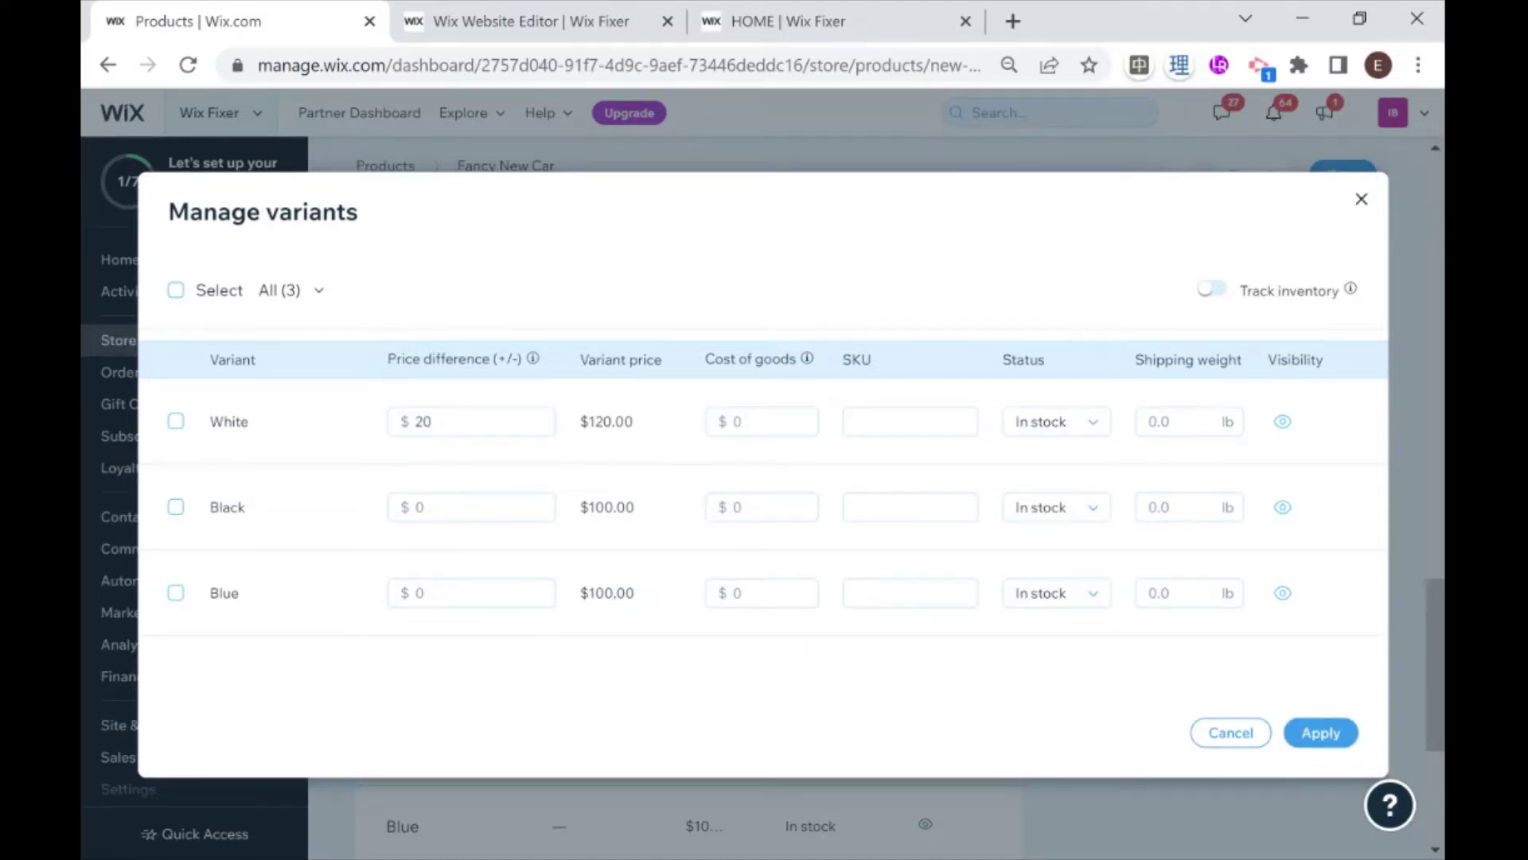
left_click(446, 507)
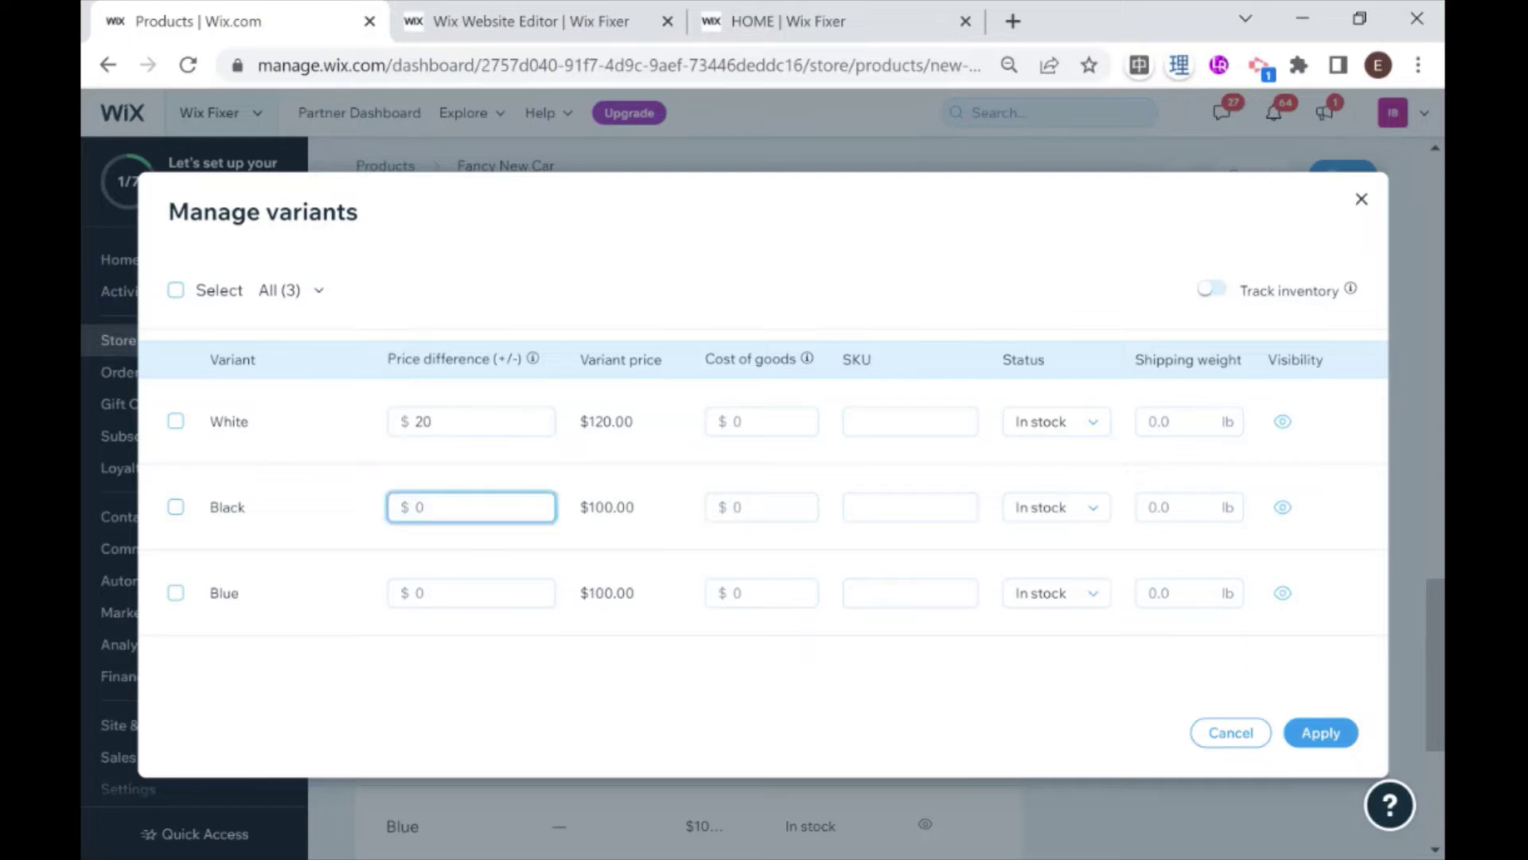
type("50")
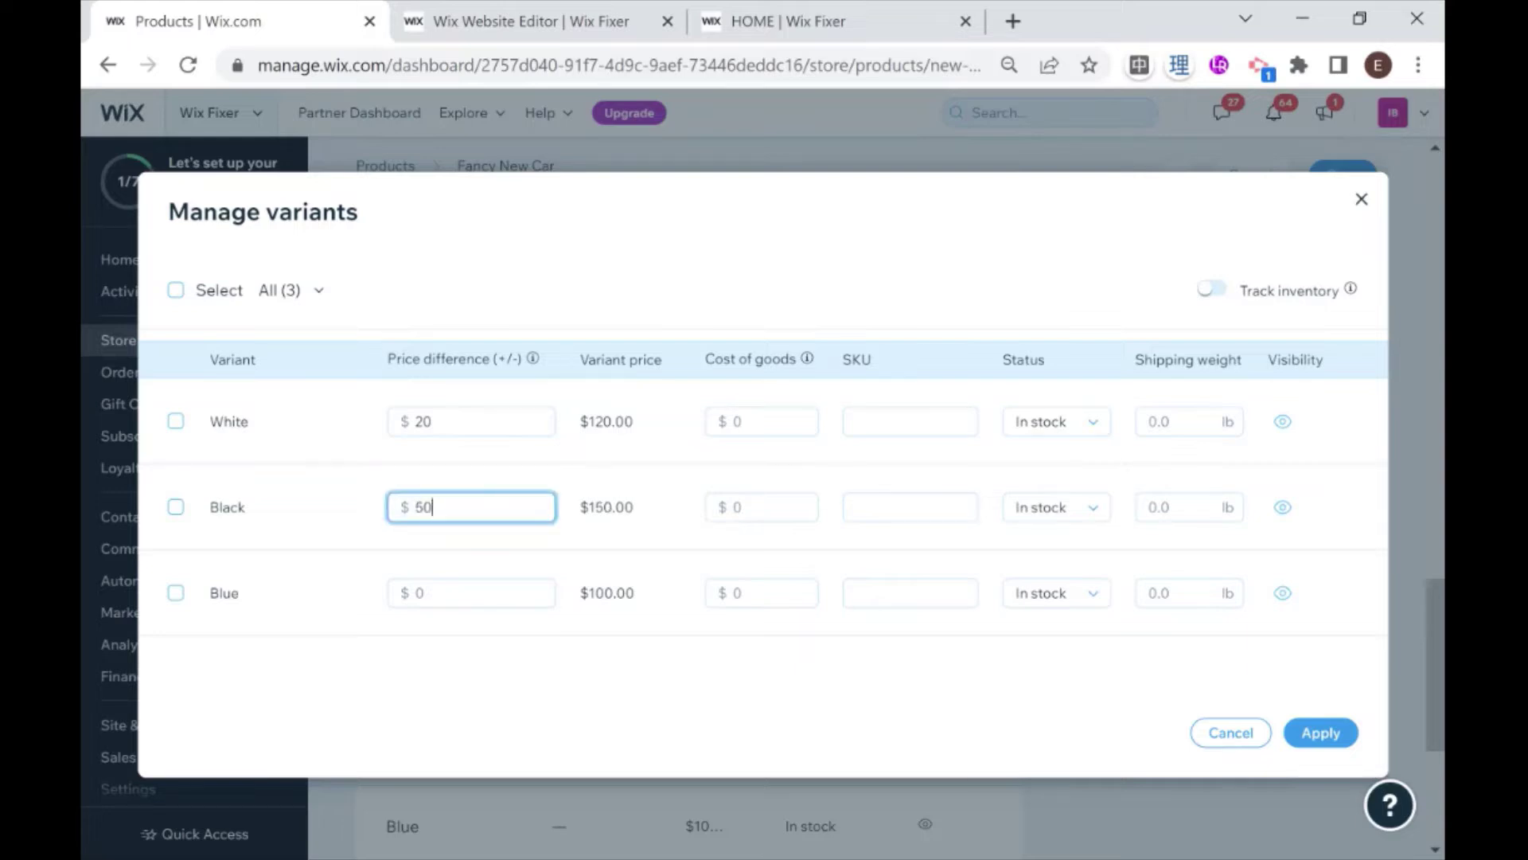
left_click(527, 662)
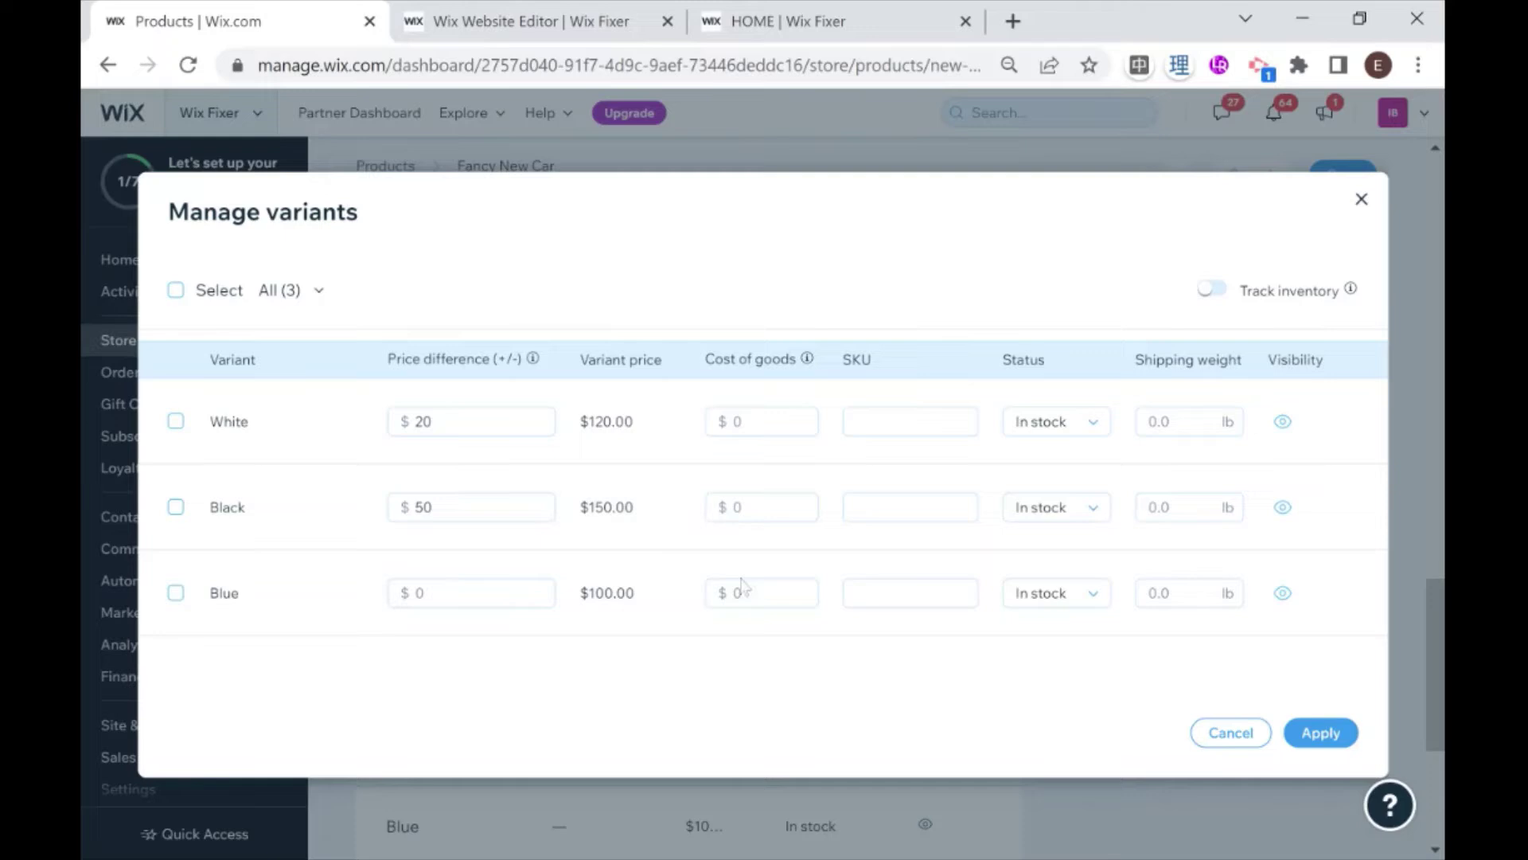
left_click(1320, 733)
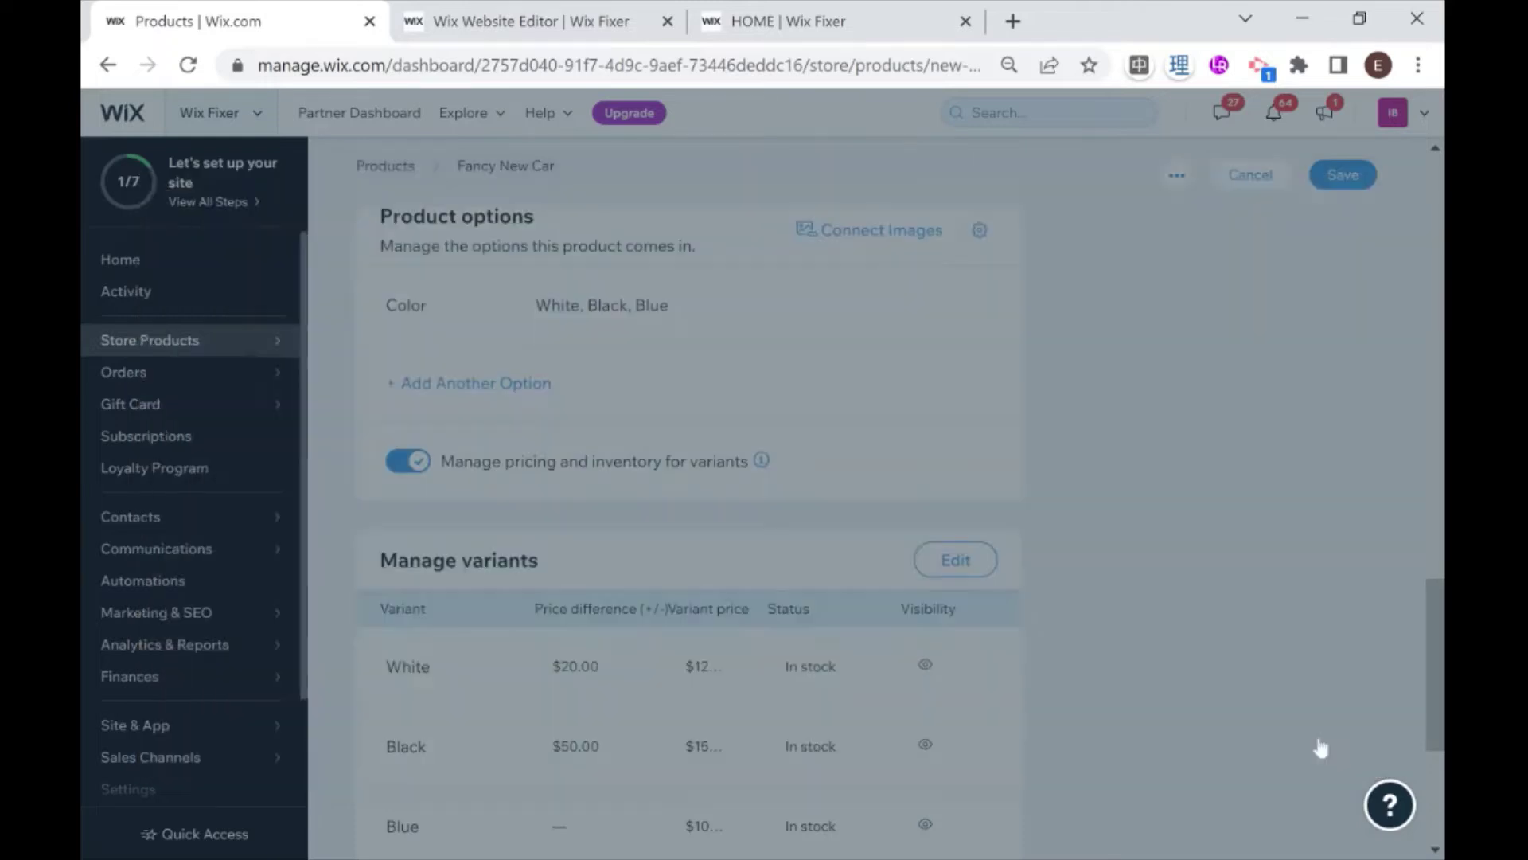
Step: Create a new 'Cars' collection with Fancy New Car in it
scroll(638, 481, "down", 4)
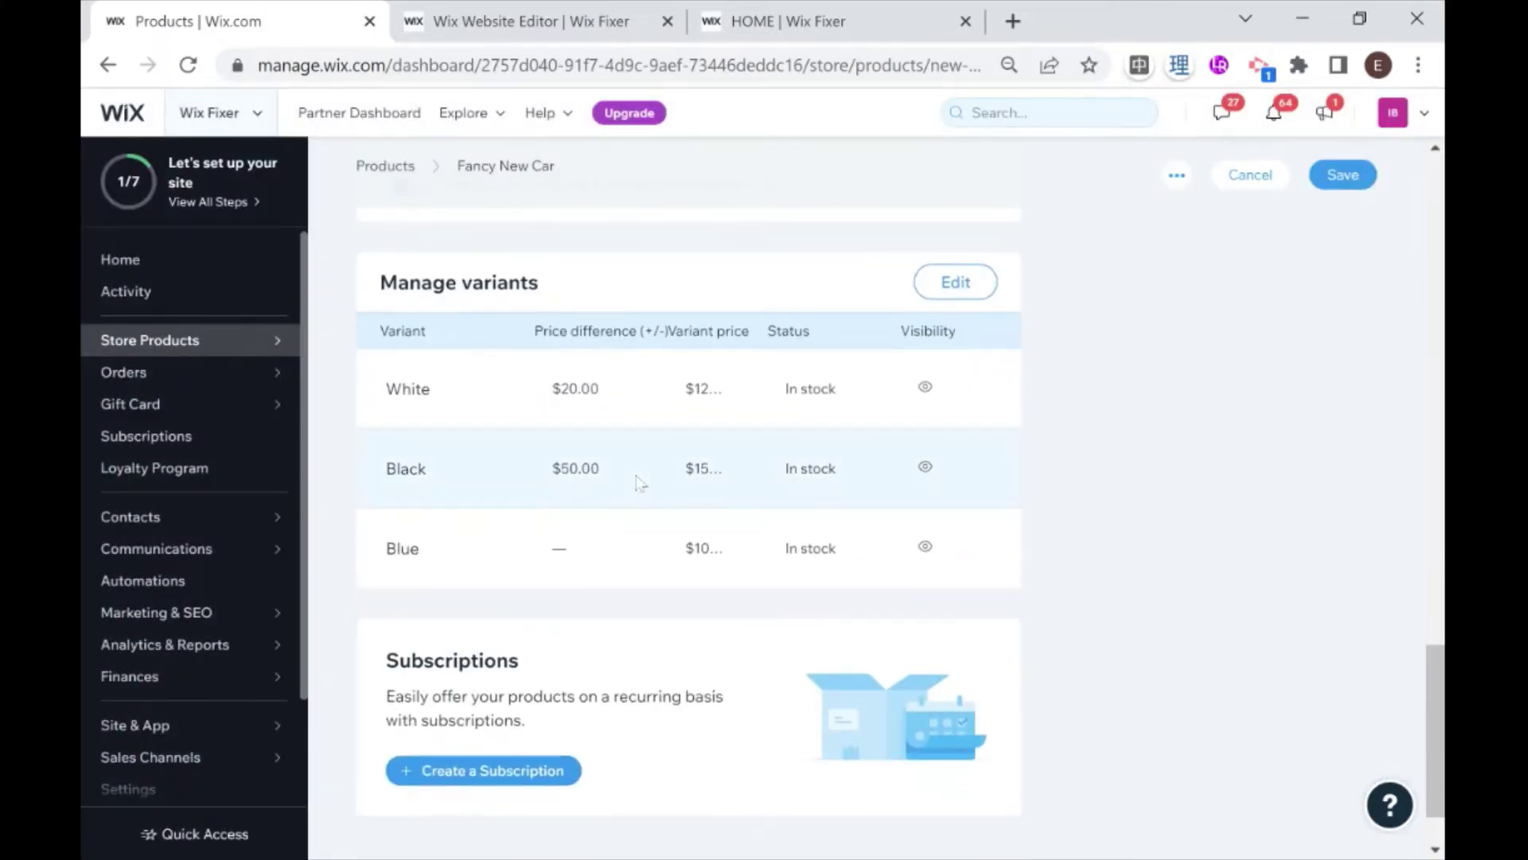
scroll(406, 462, "down", 1)
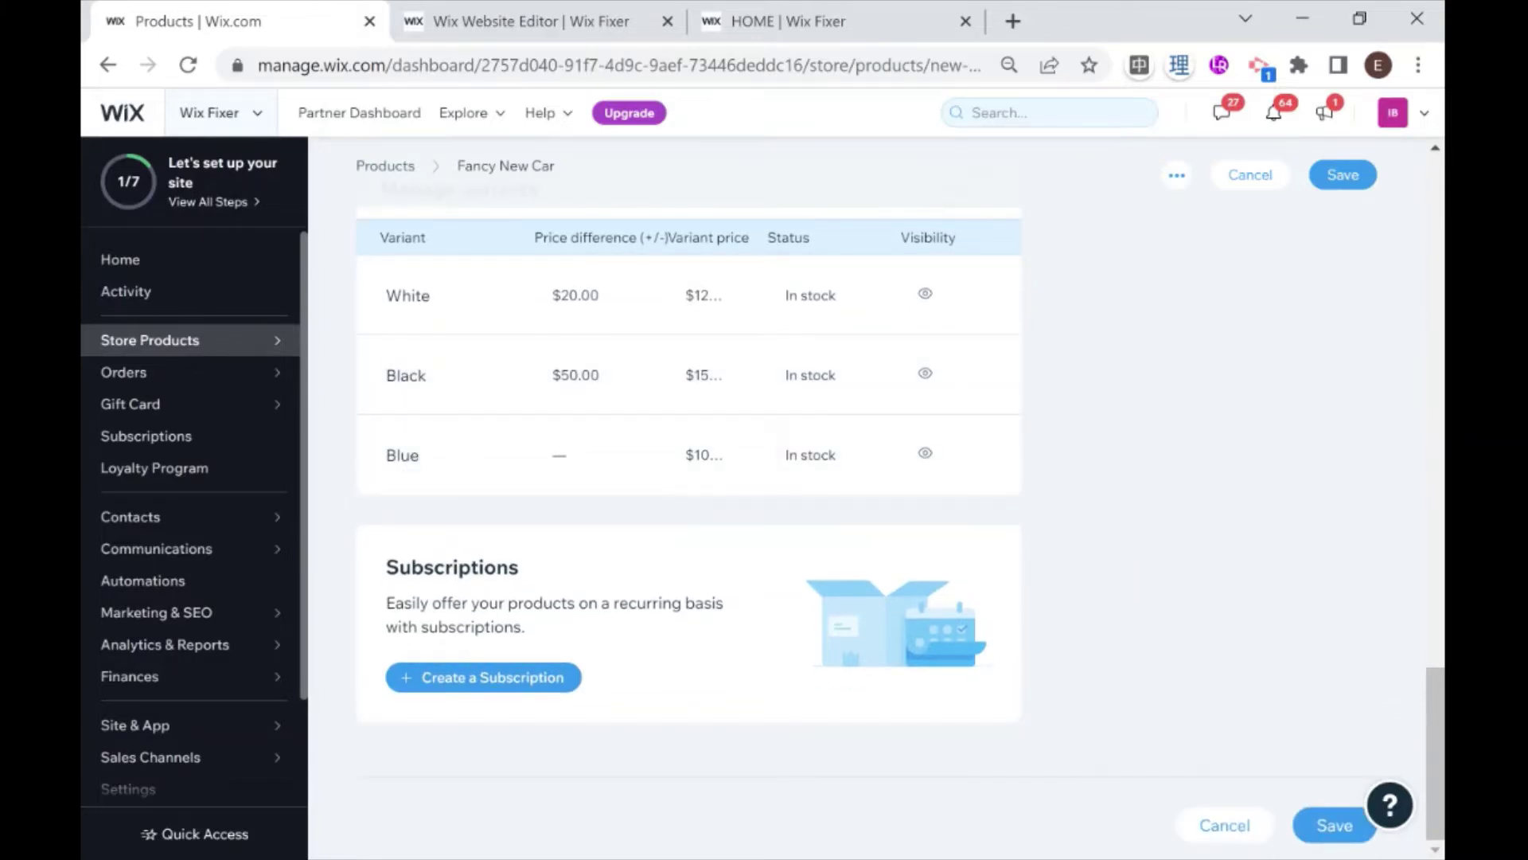
scroll(812, 592, "up", 12)
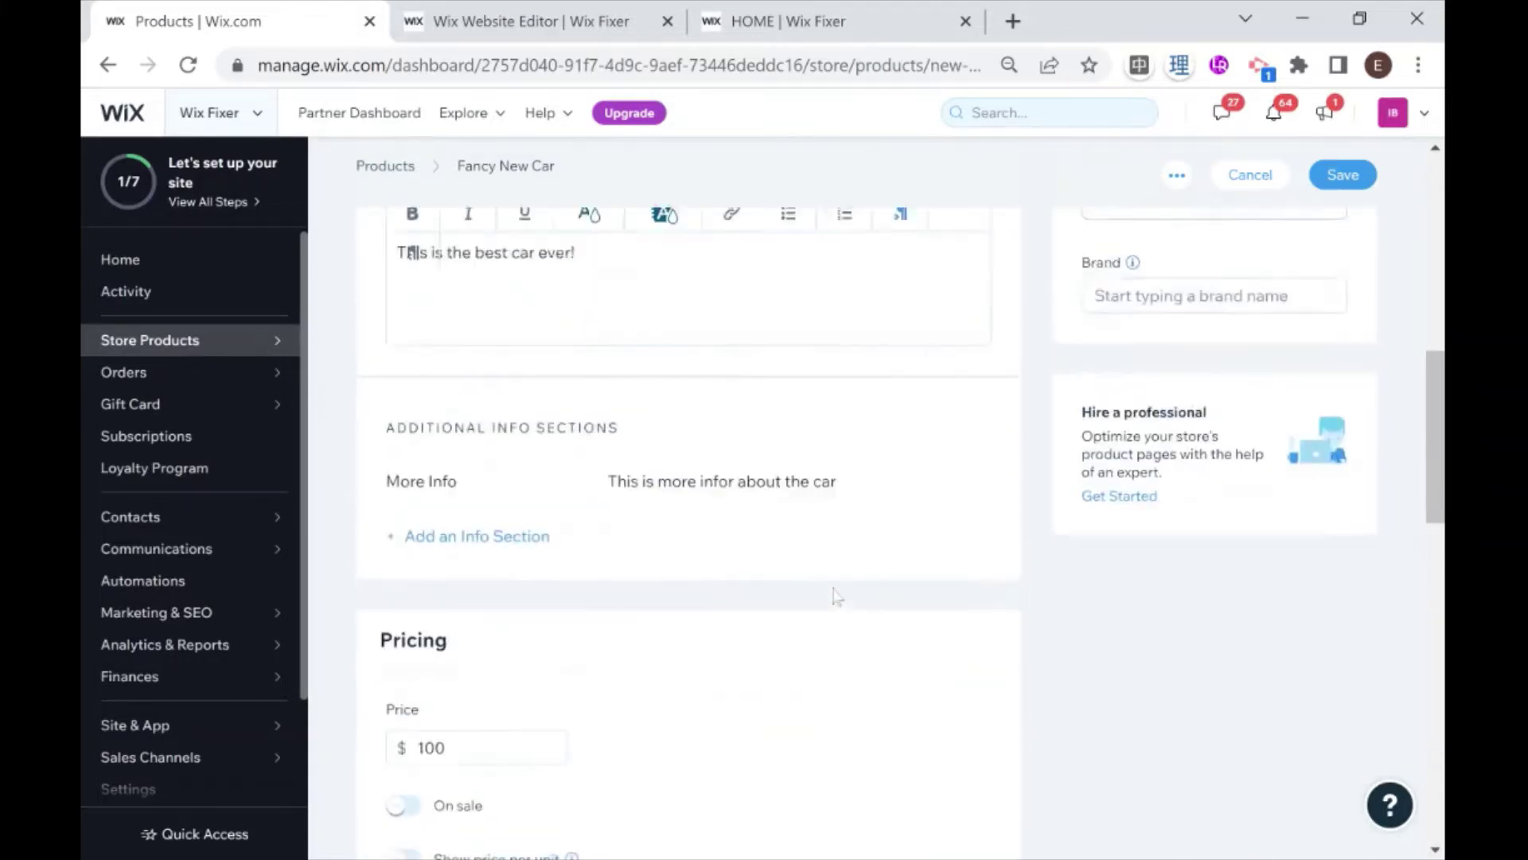
scroll(820, 593, "up", 6)
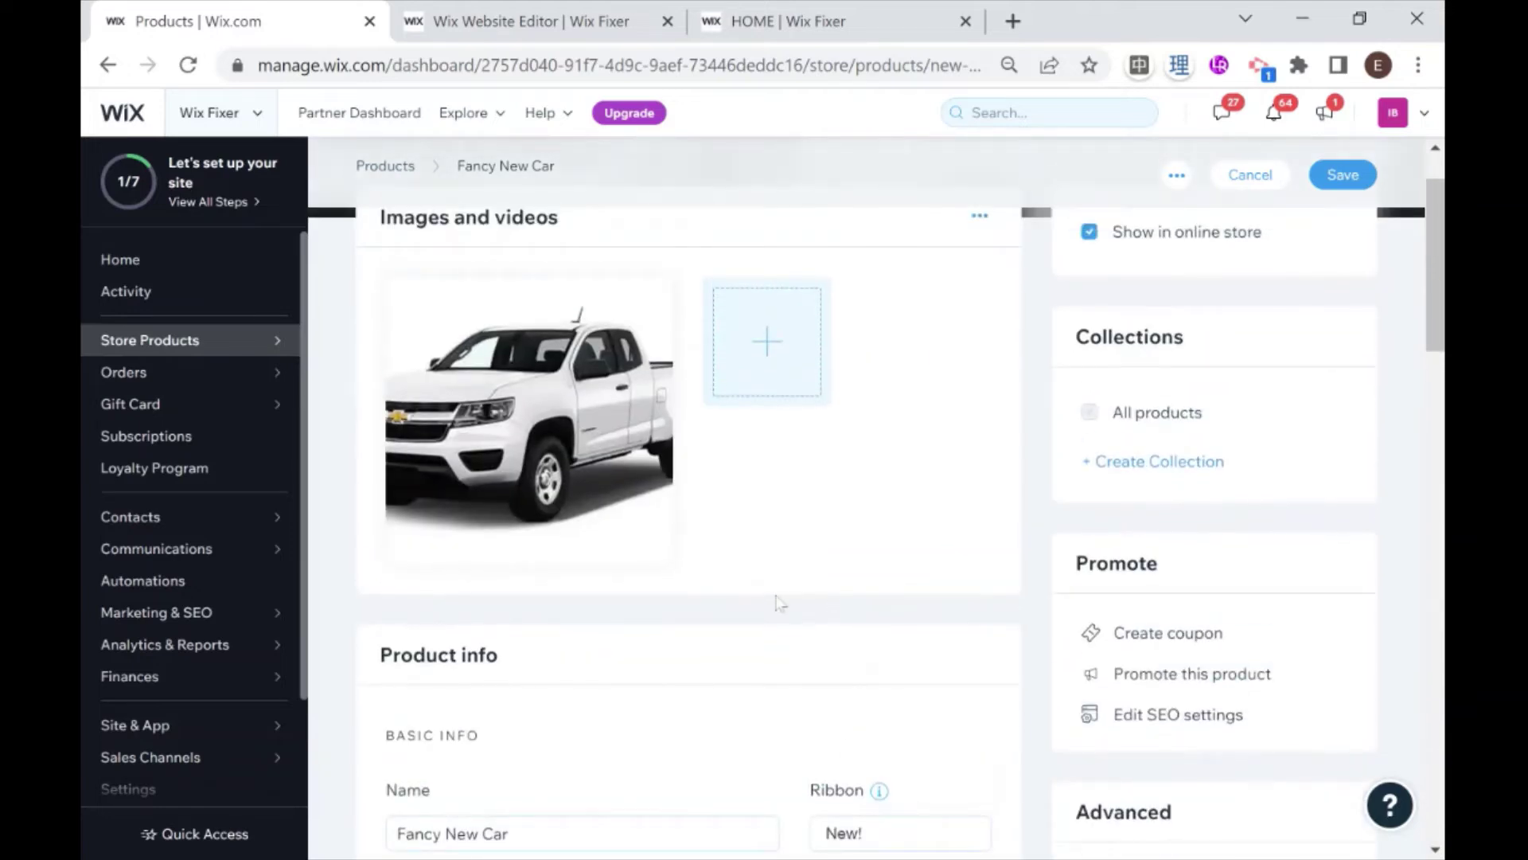
scroll(778, 603, "up", 2)
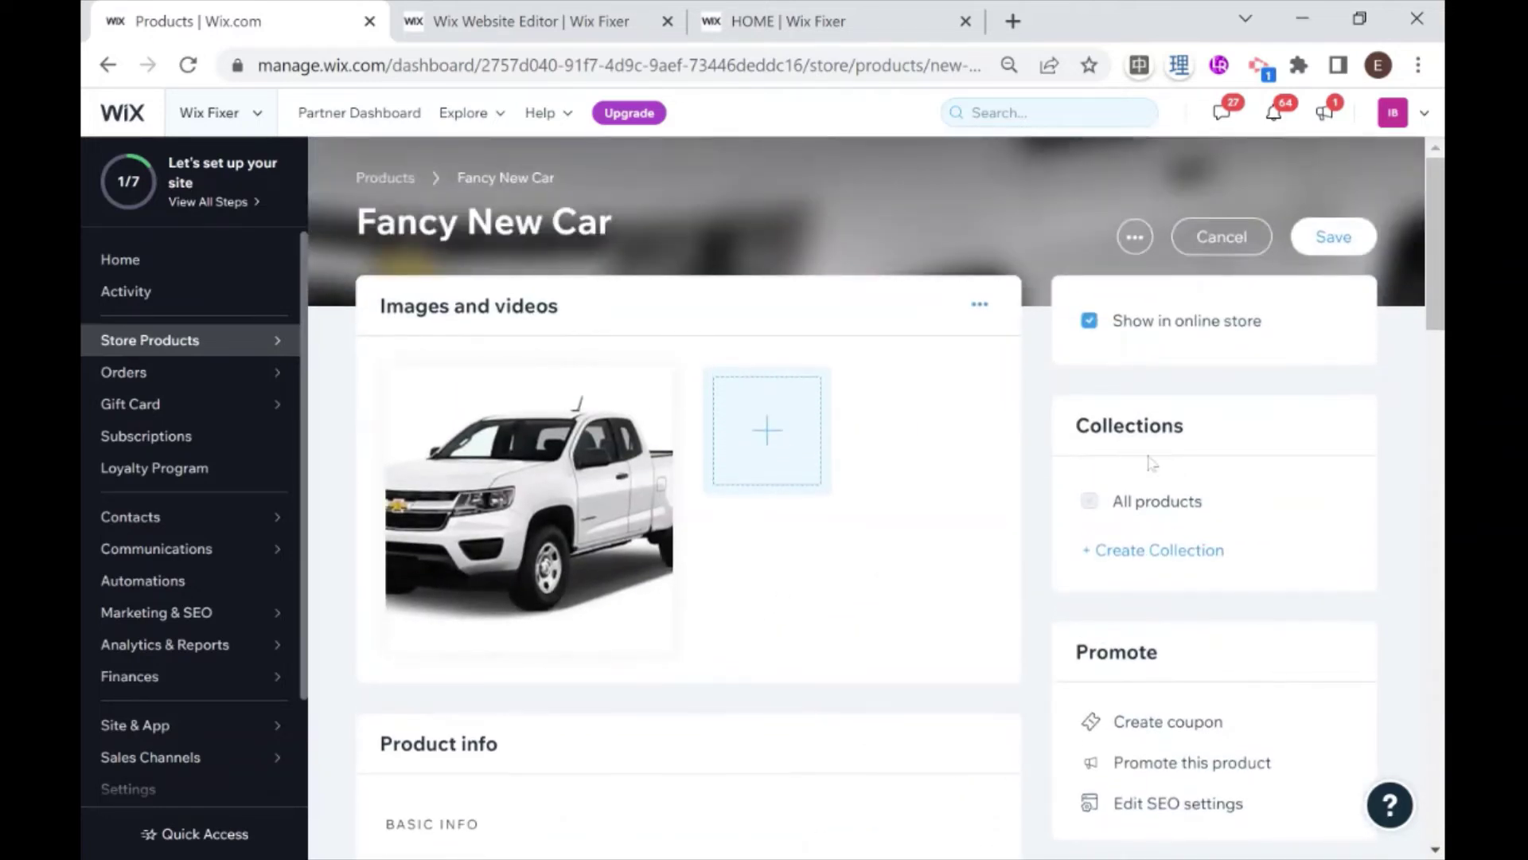
scroll(1151, 463, "down", 2)
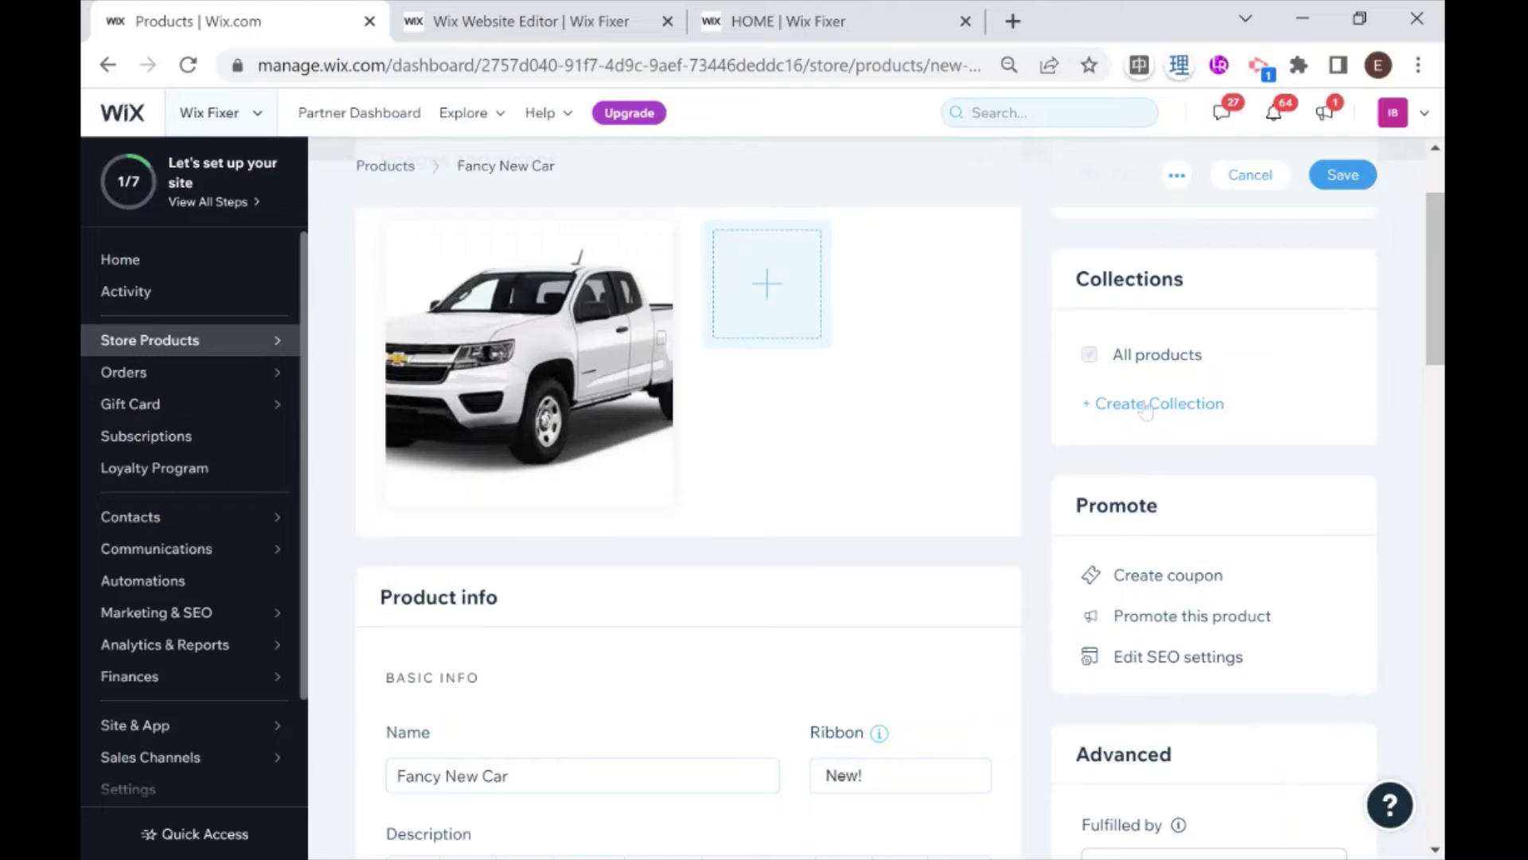
left_click(1145, 406)
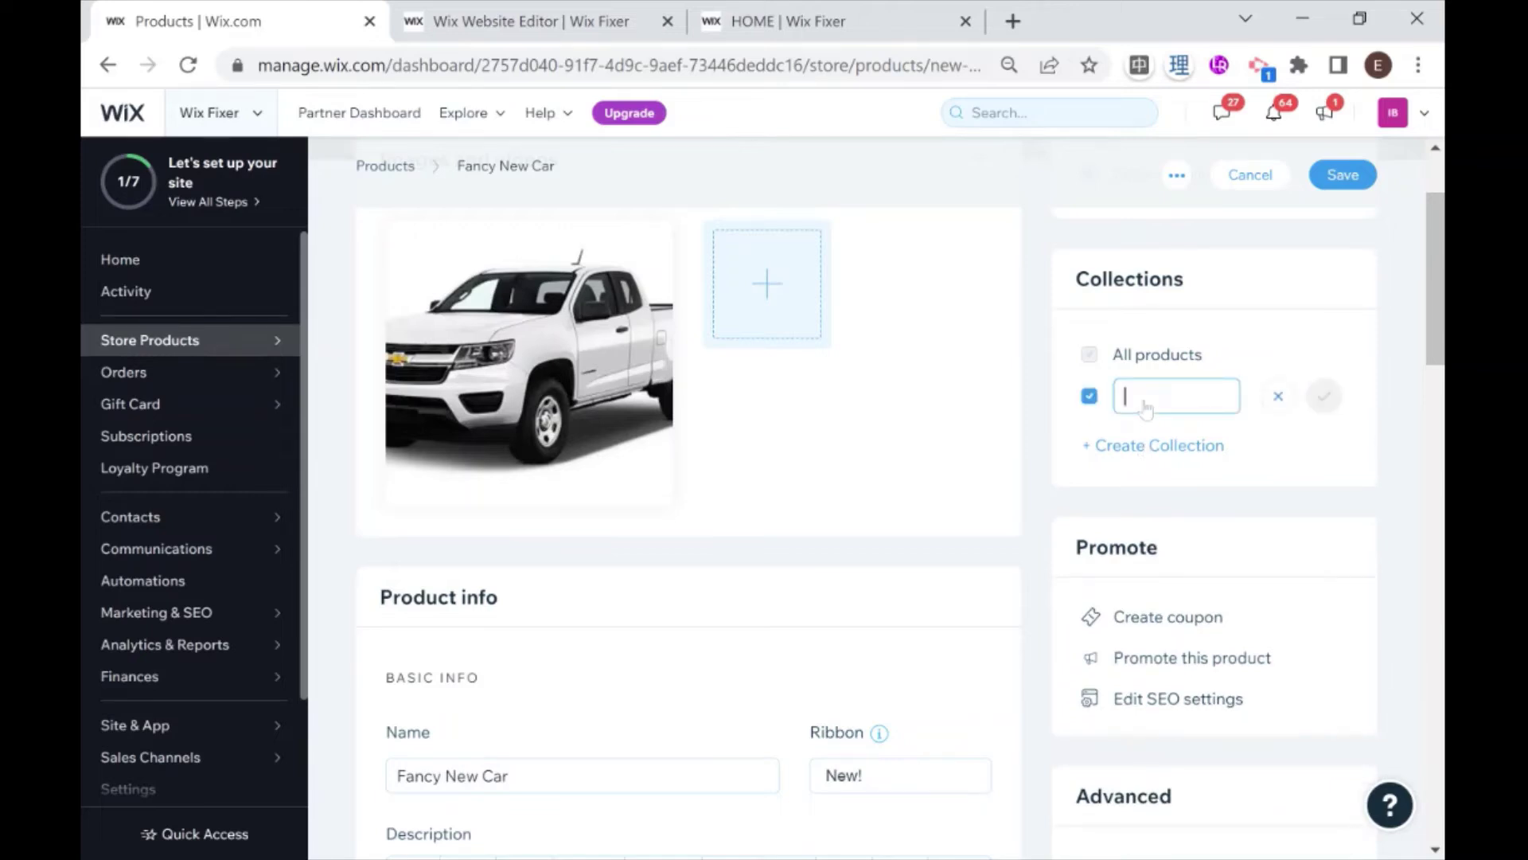
type("Cr")
left_click(1324, 396)
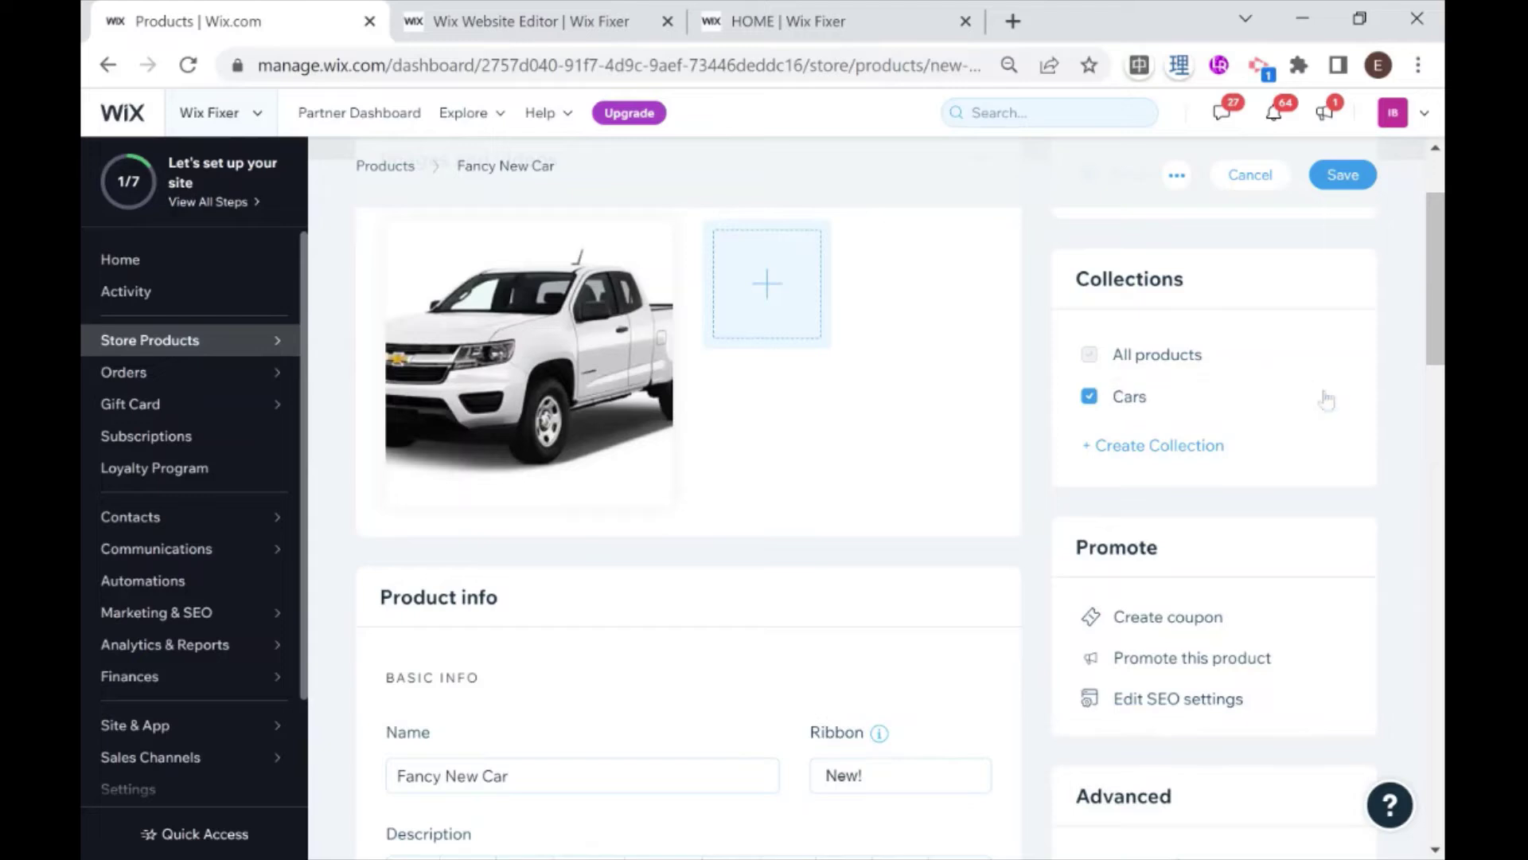
scroll(528, 364, "up", 2)
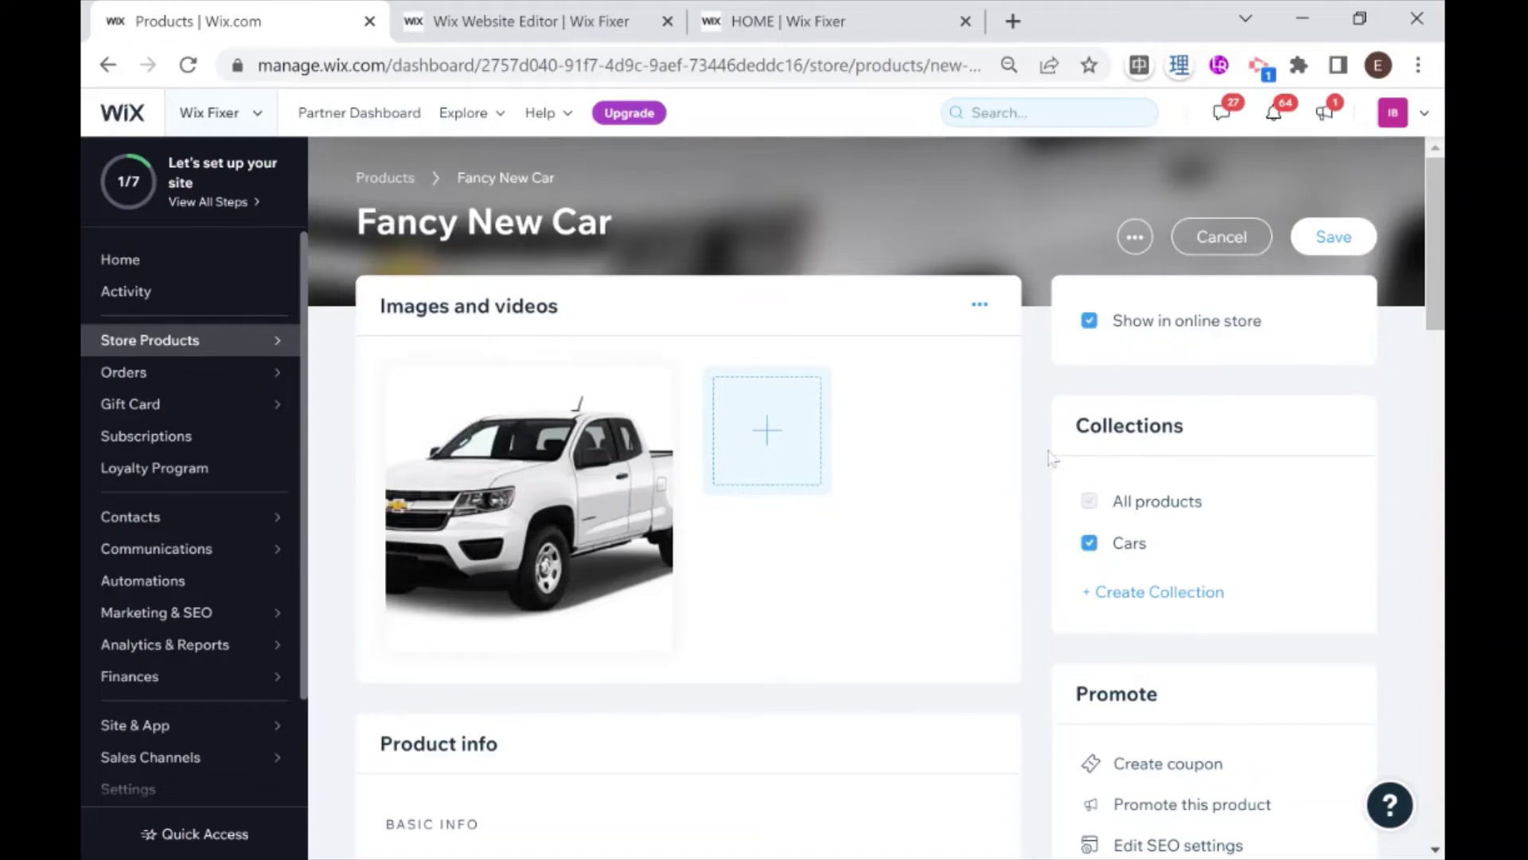
Step: Save Fancy New Car, dismiss the setup checklist, and hide the product from the store
scroll(1050, 458, "down", 3)
scroll(1051, 457, "up", 2)
scroll(1051, 458, "down", 2)
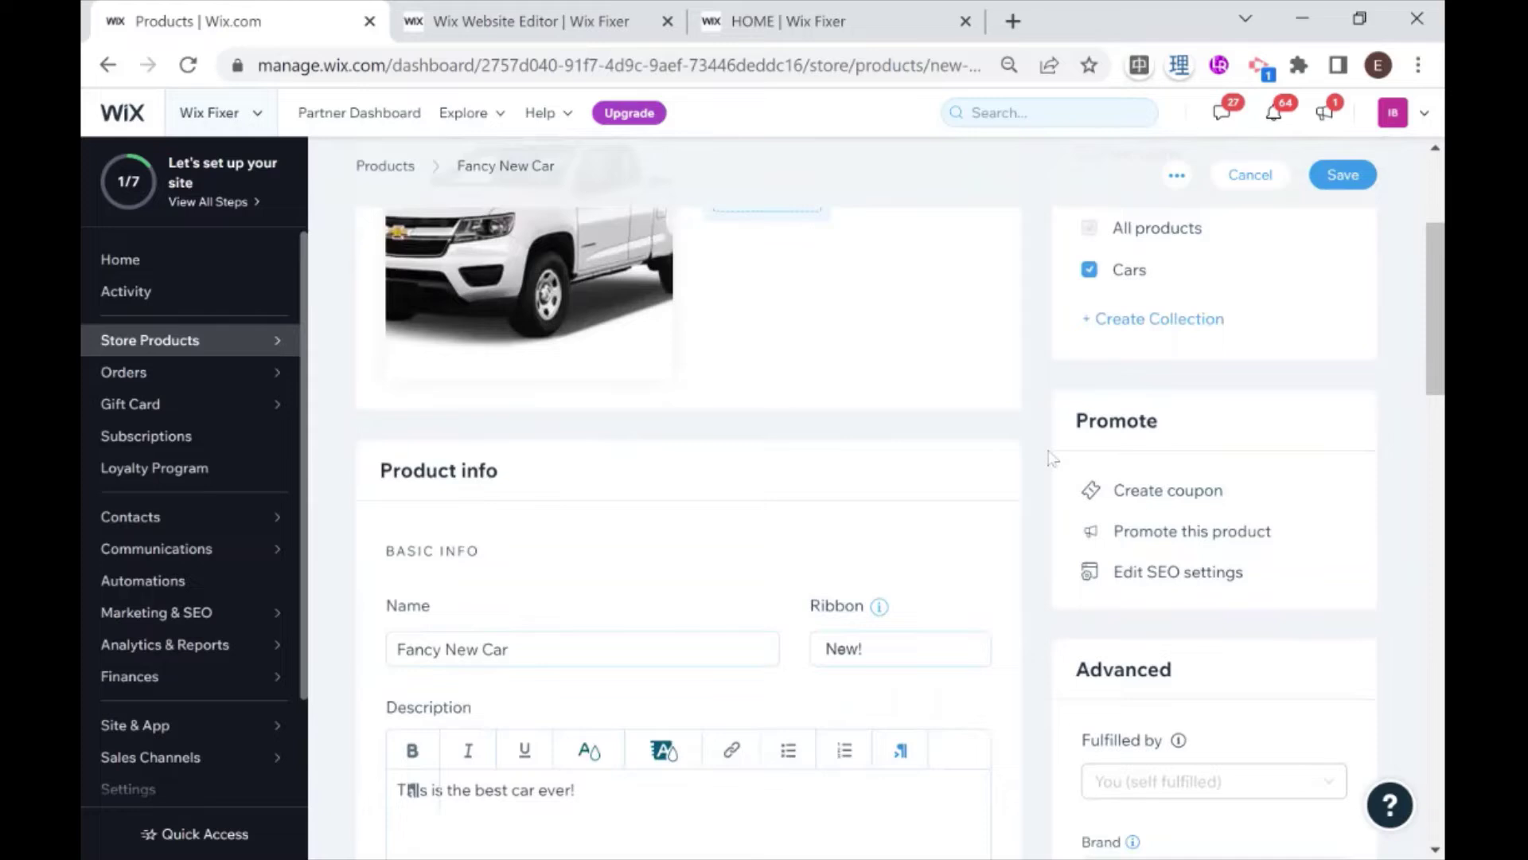
left_click(1134, 494)
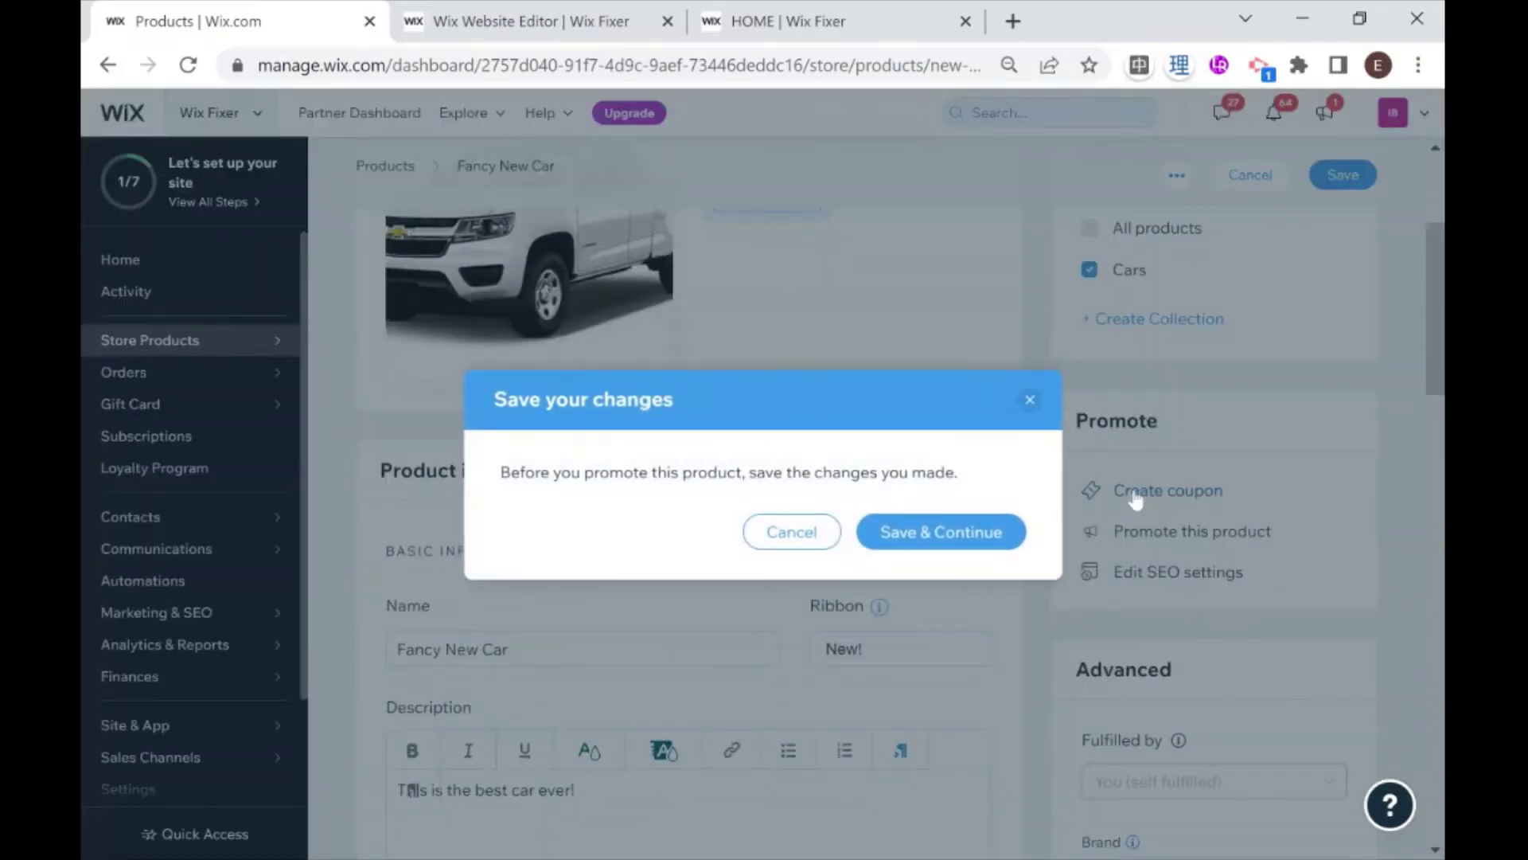
left_click(1029, 402)
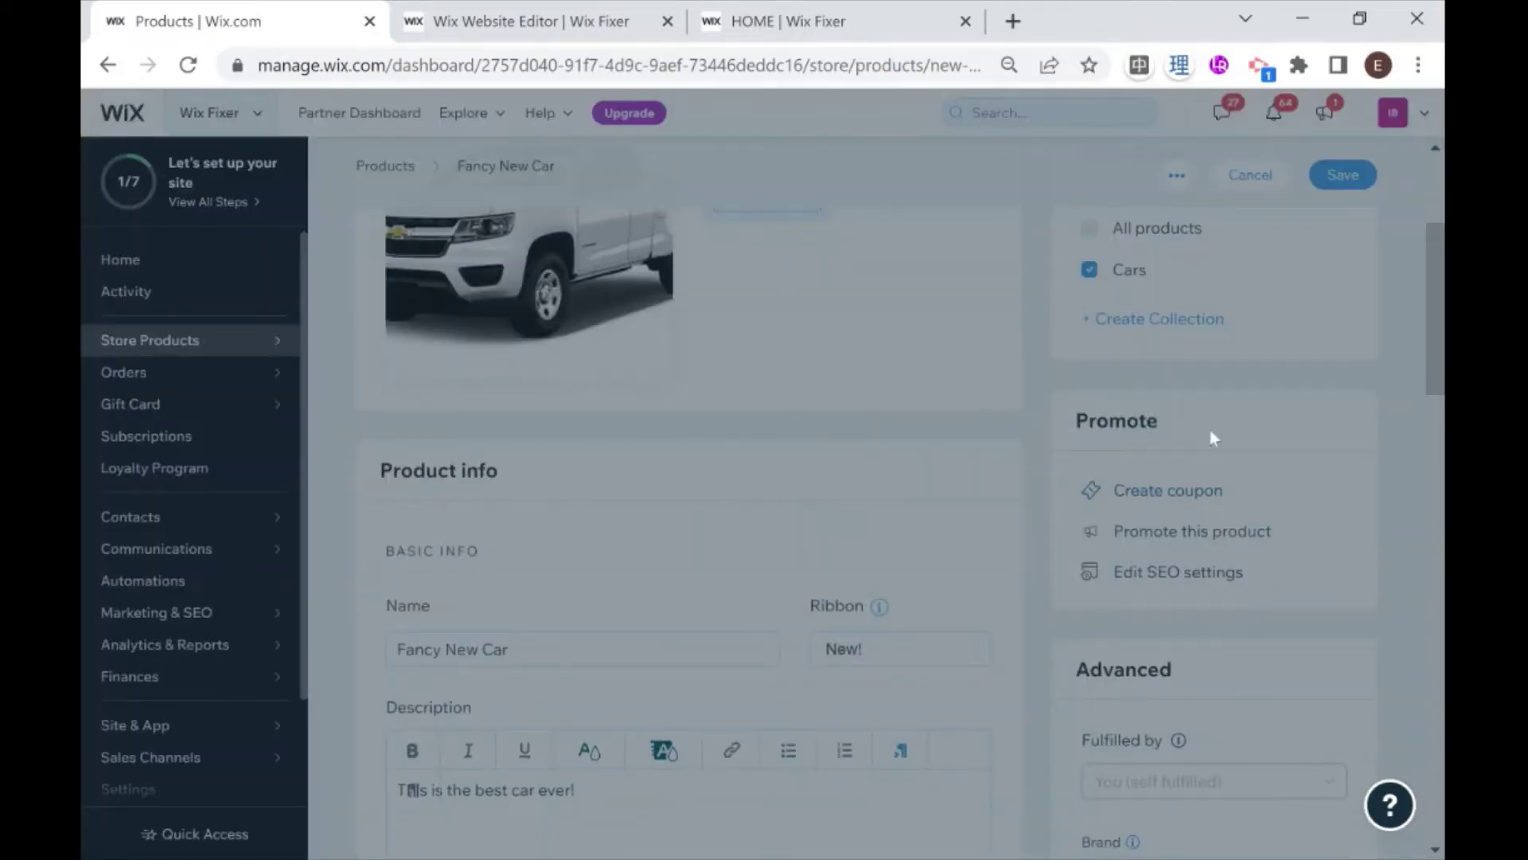
left_click(1349, 180)
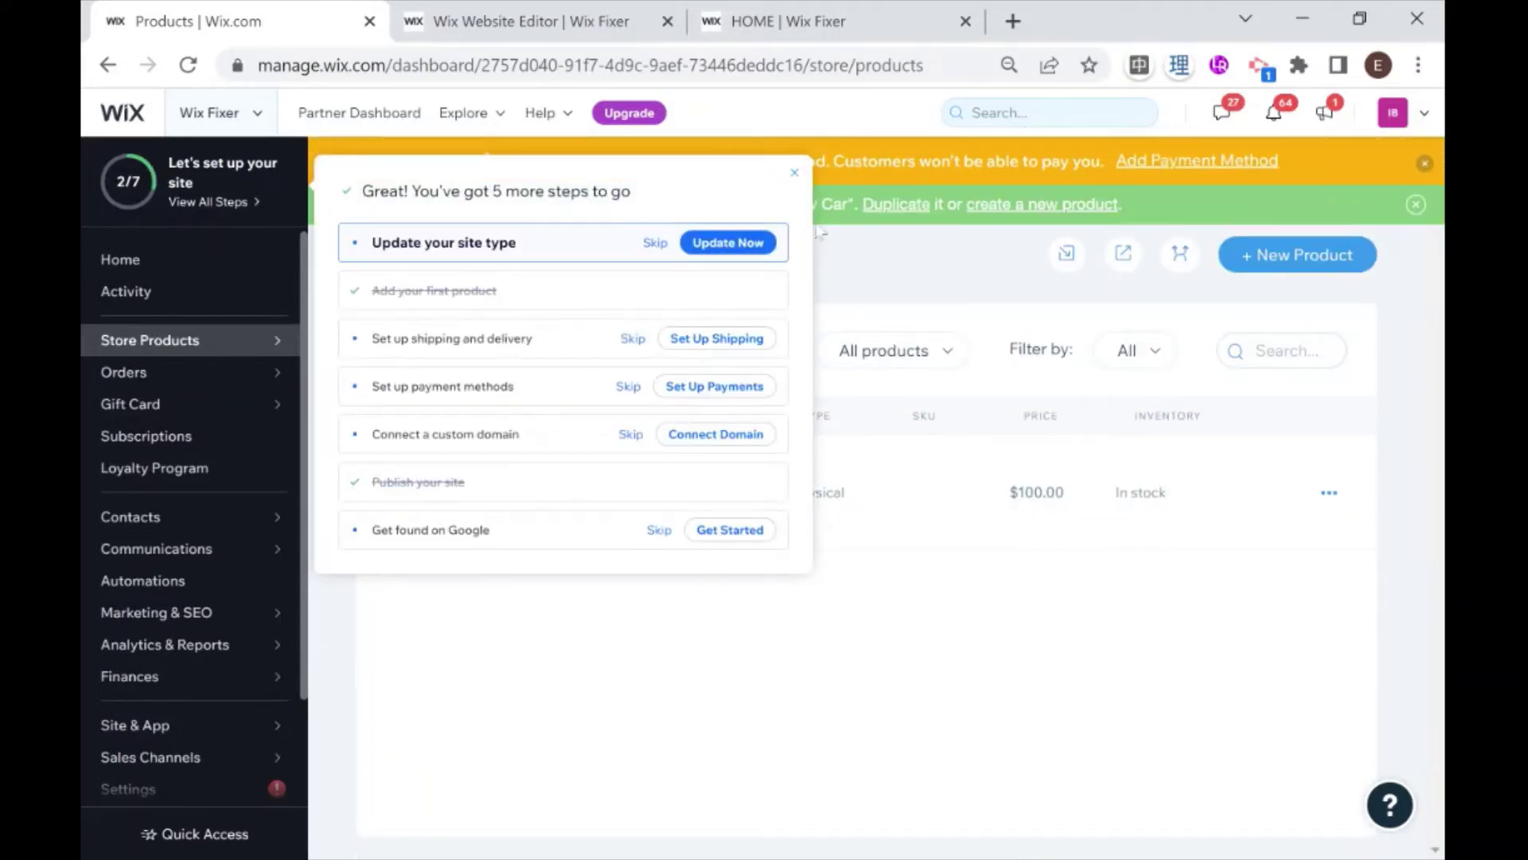
left_click(794, 173)
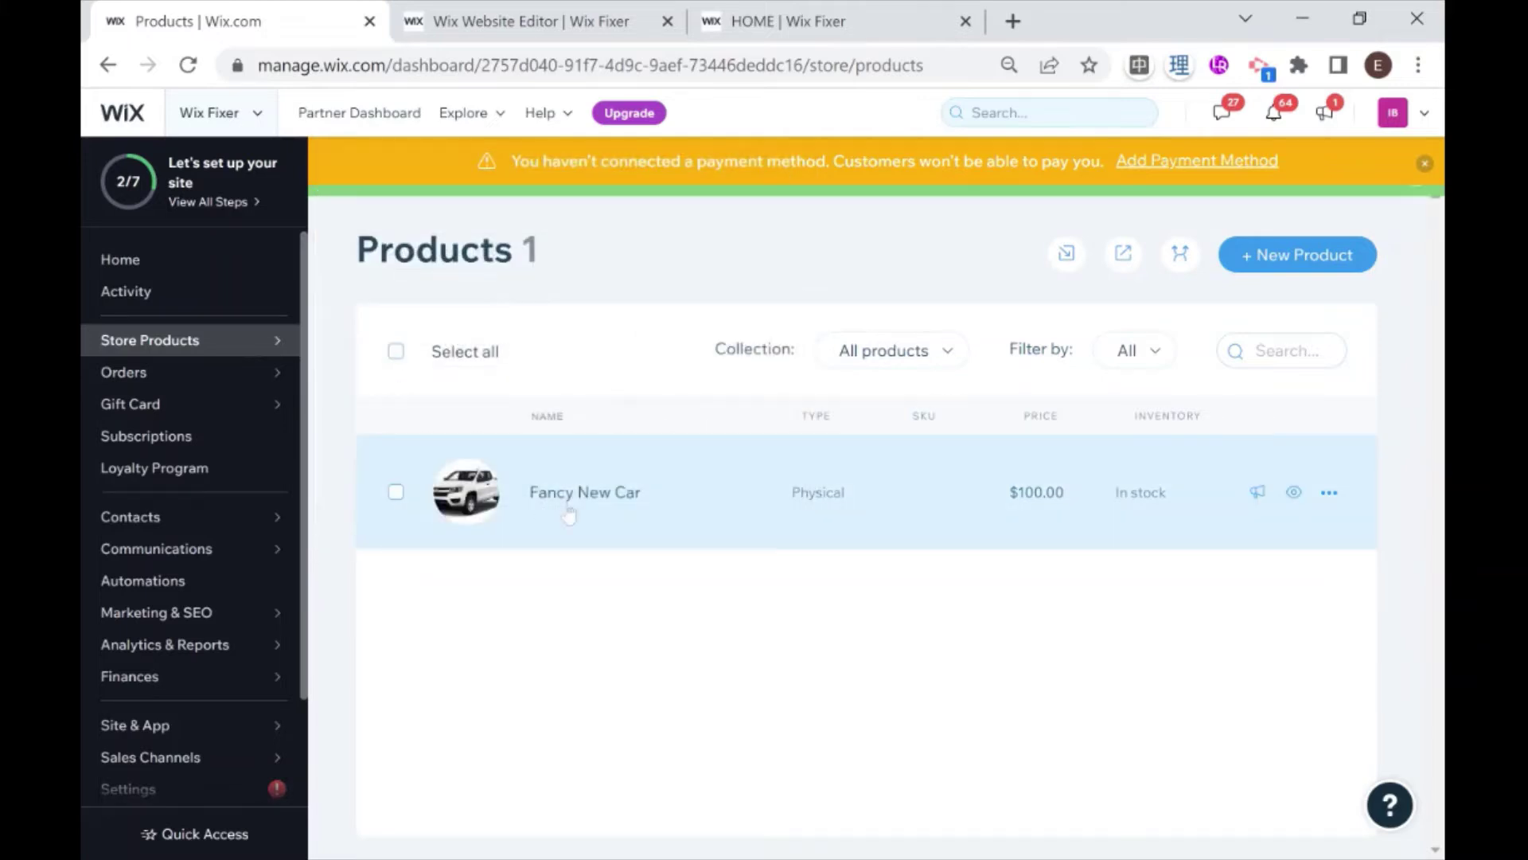
left_click(1294, 501)
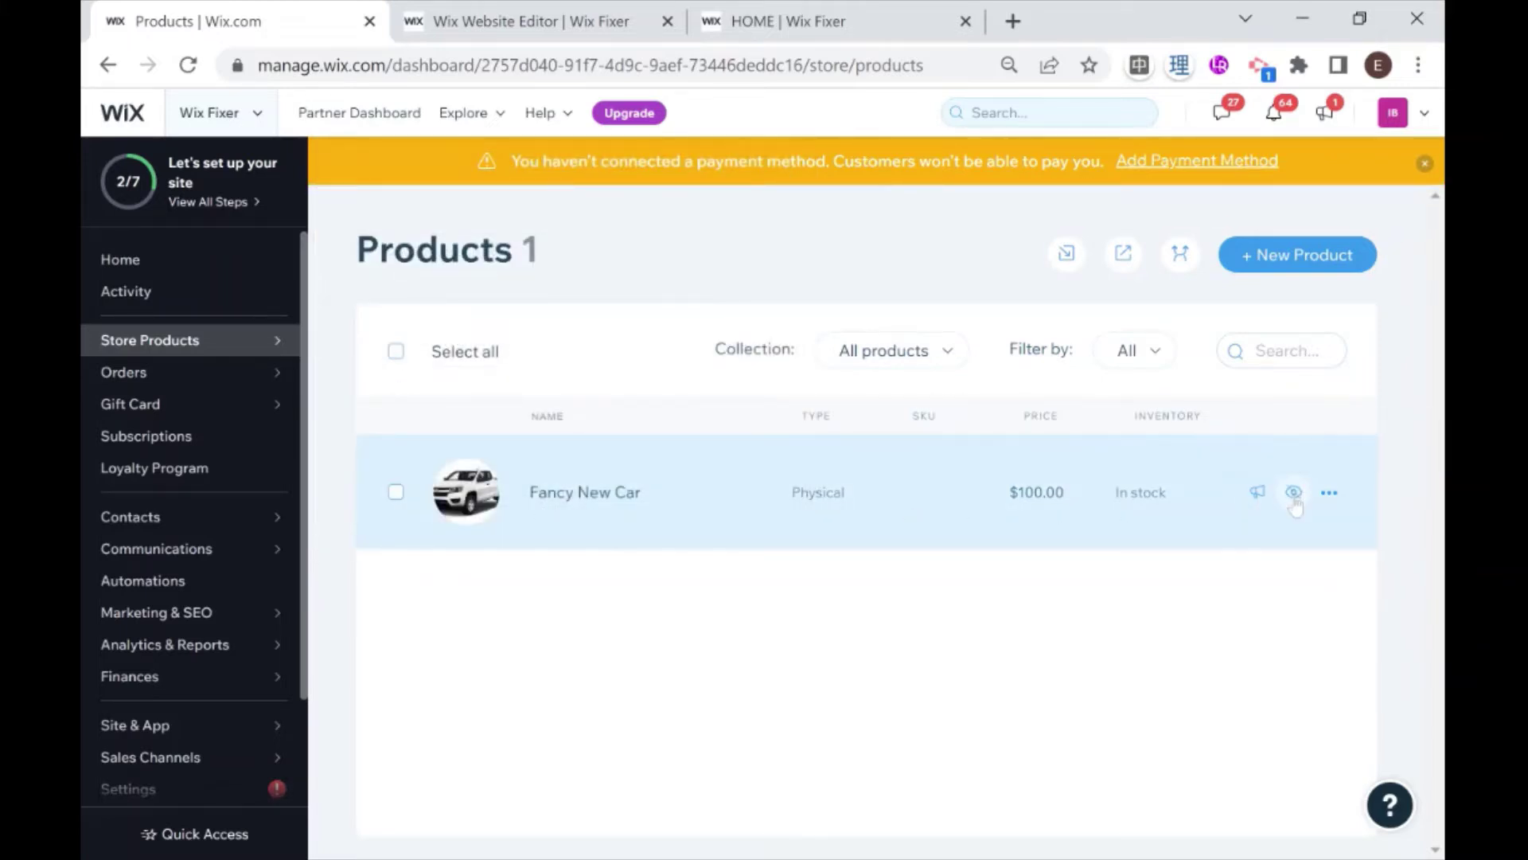
Step: Reopen Fancy New Car, toggle Show in online store off and back on, then start a coupon
left_click(691, 521)
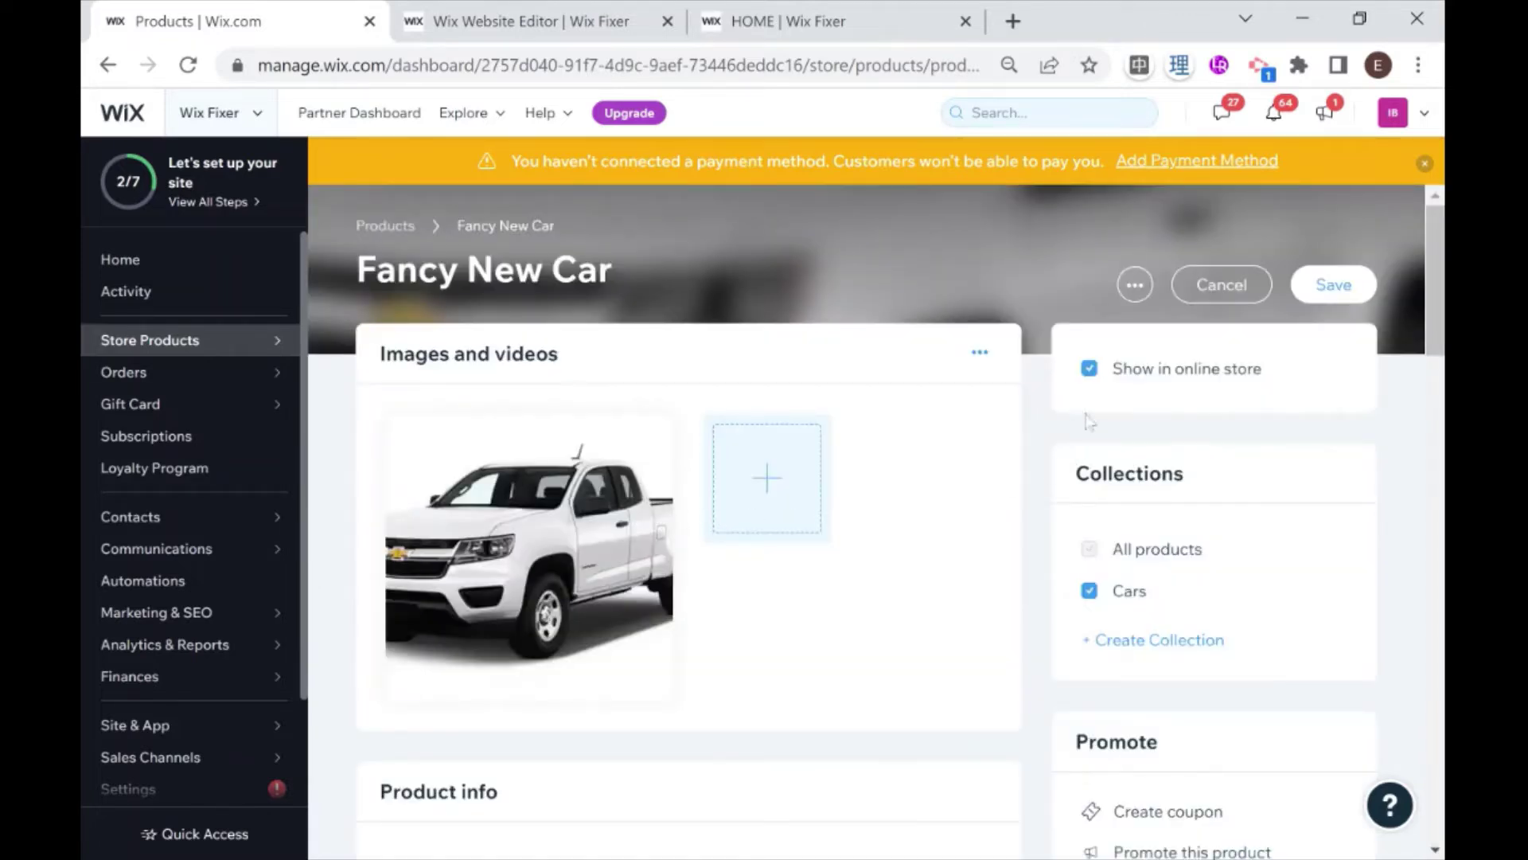
left_click(1090, 374)
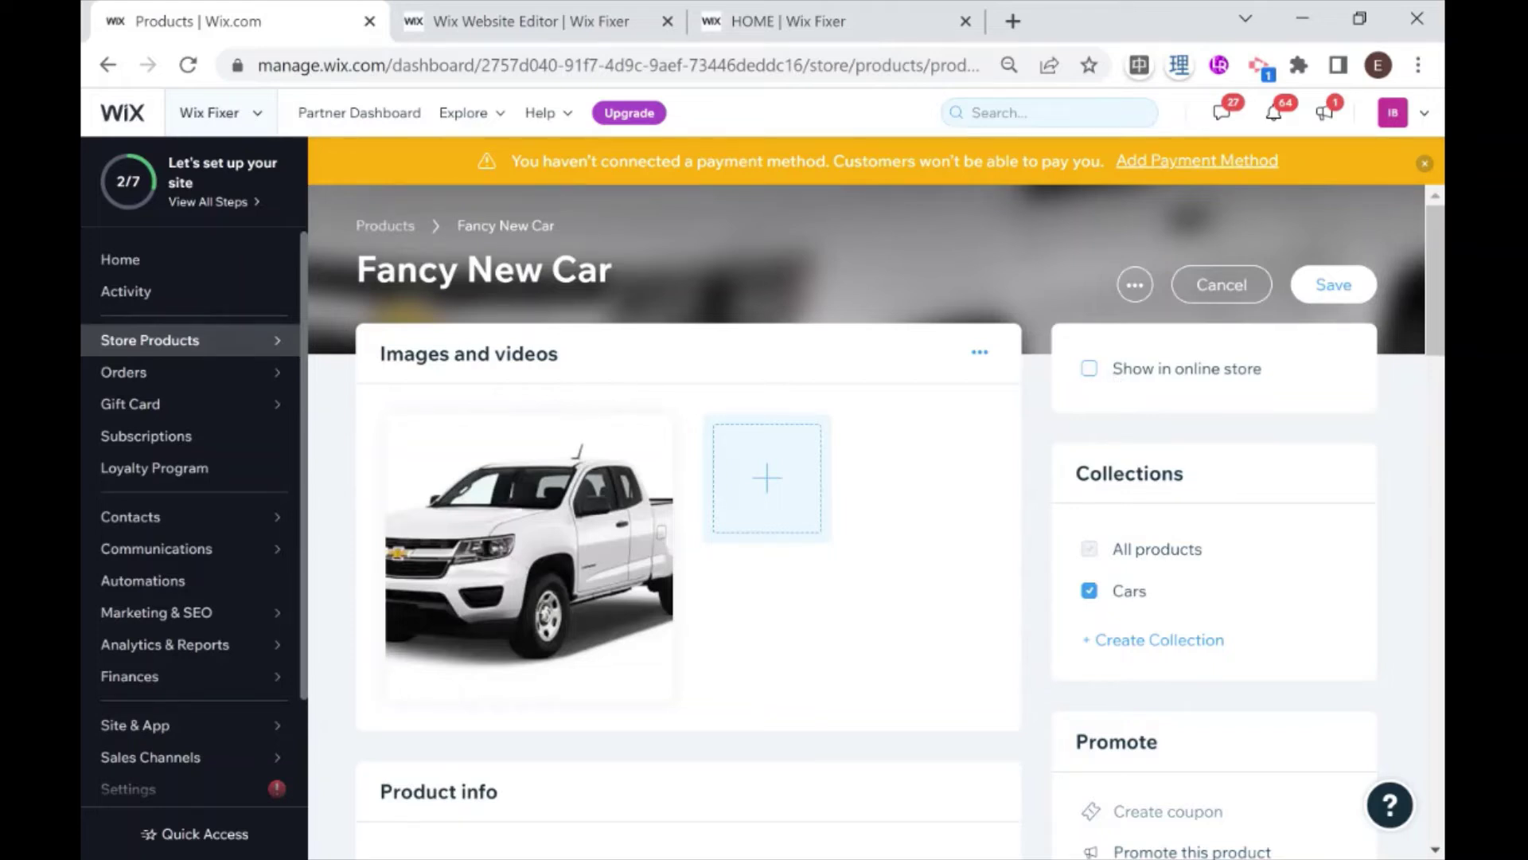
scroll(1273, 385, "down", 4)
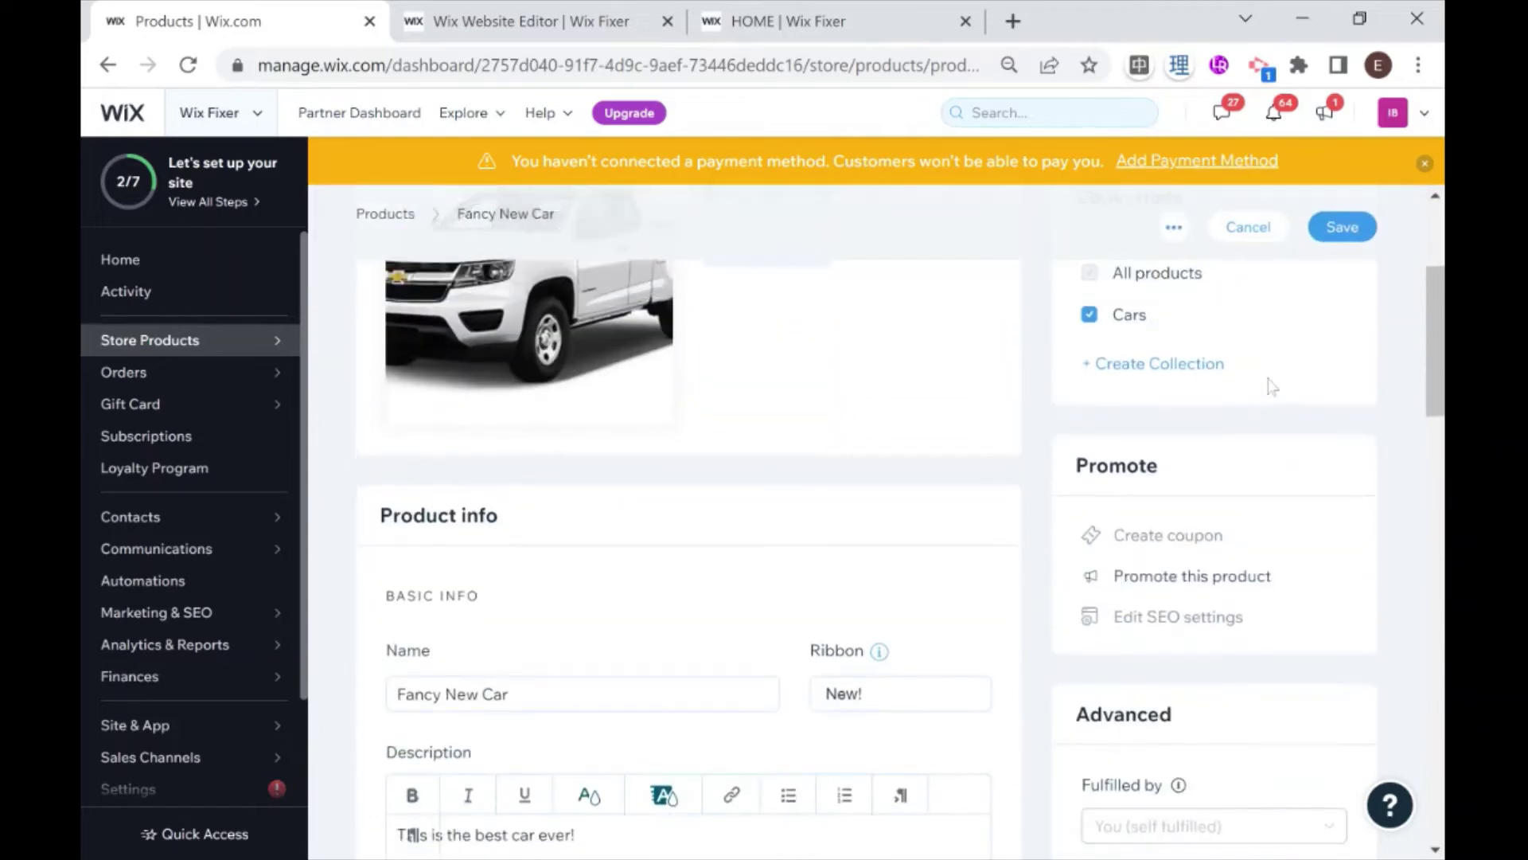
scroll(1148, 383, "up", 3)
left_click(1089, 319)
scroll(999, 424, "down", 8)
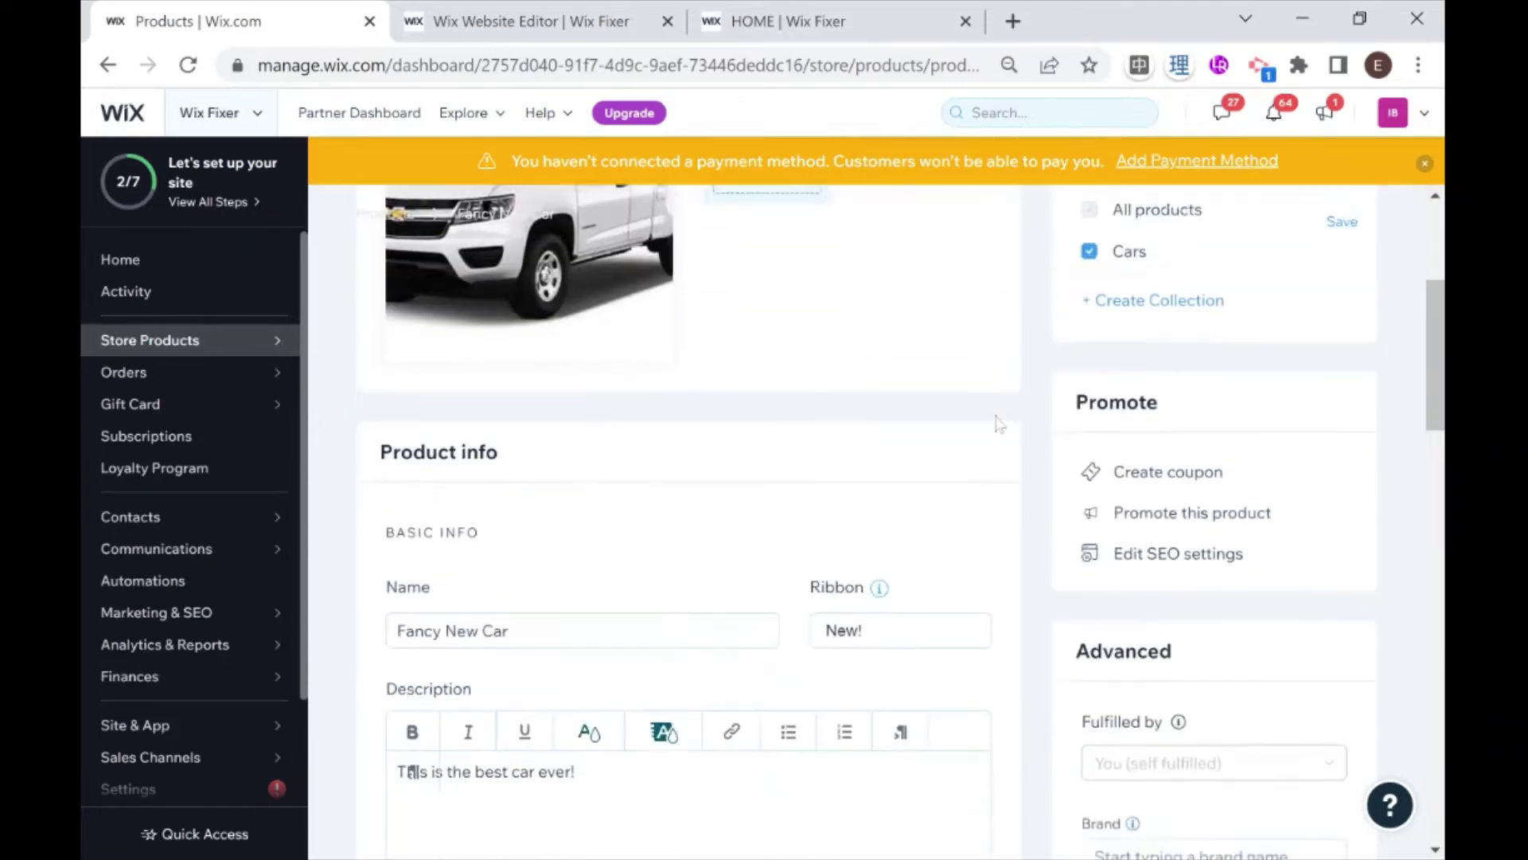
scroll(1162, 558, "up", 4)
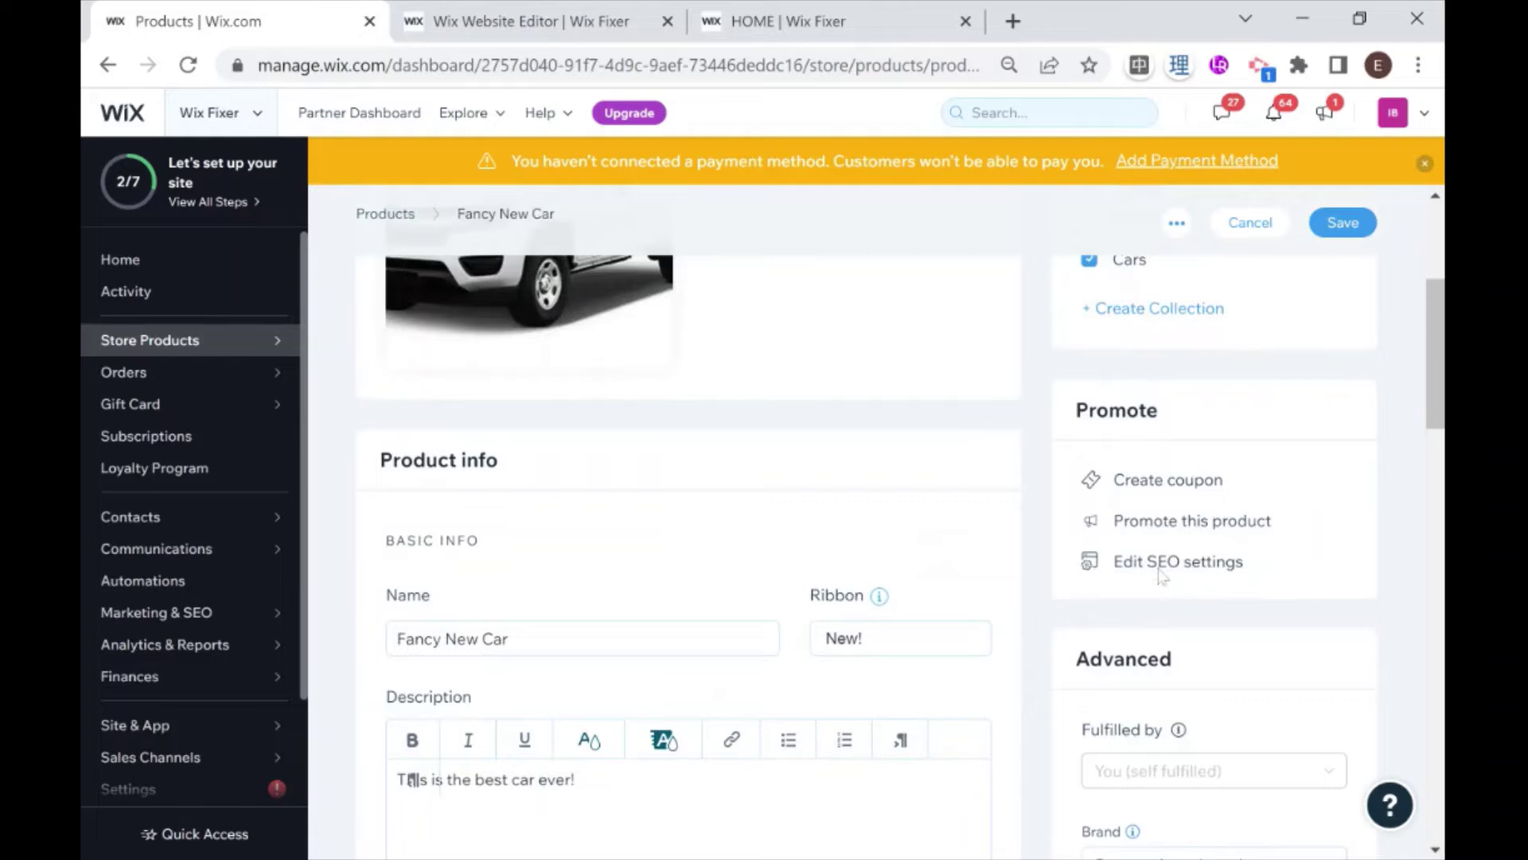
left_click(1170, 484)
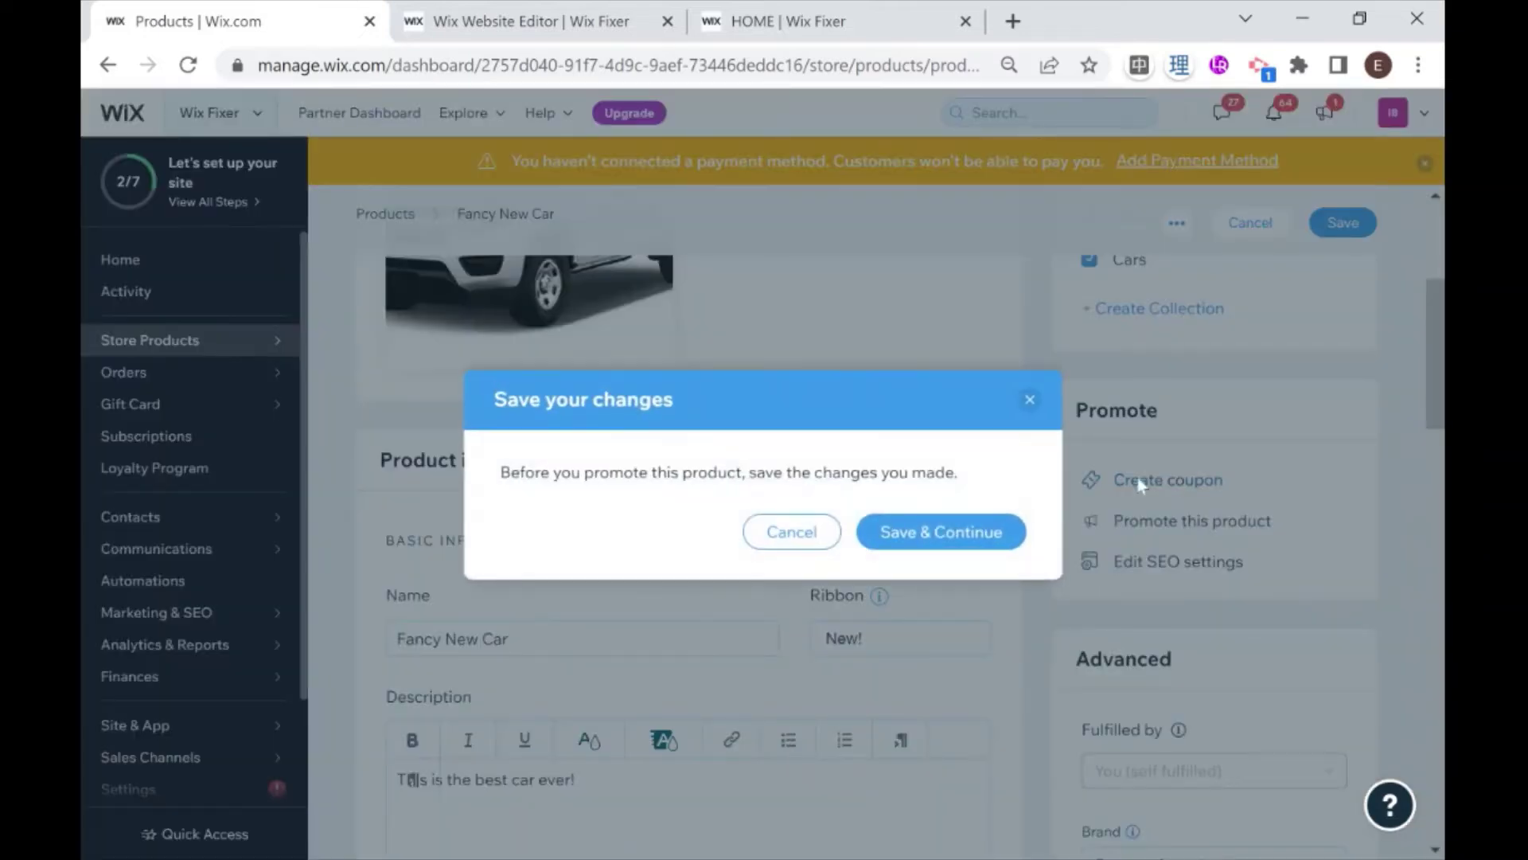
Step: Save the product changes, then enter coupon code 10DOLLAR with a $10 discount
left_click(952, 534)
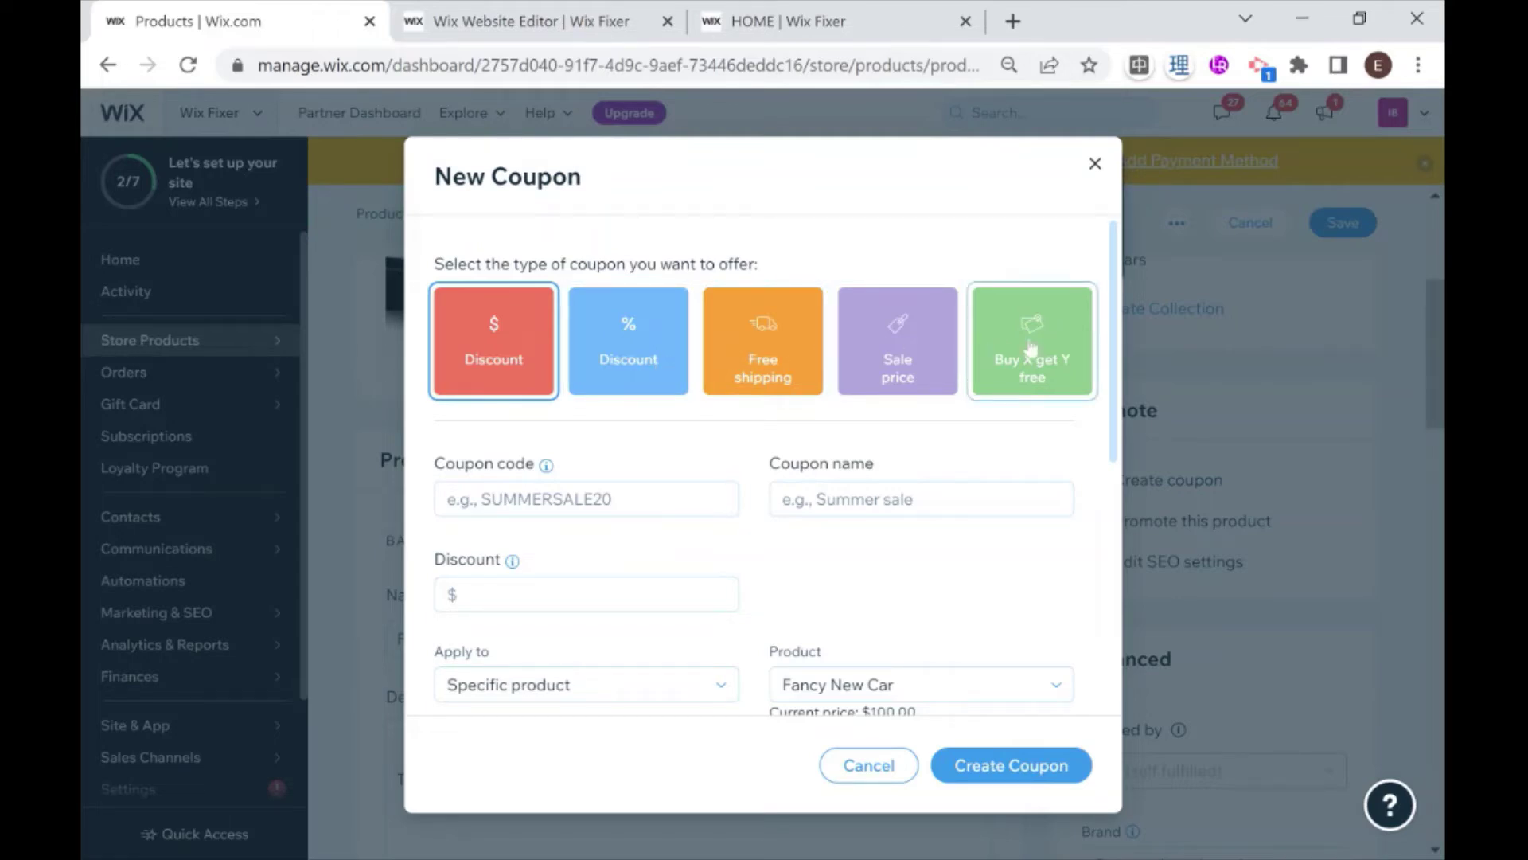
scroll(510, 428, "down", 3)
scroll(478, 390, "up", 3)
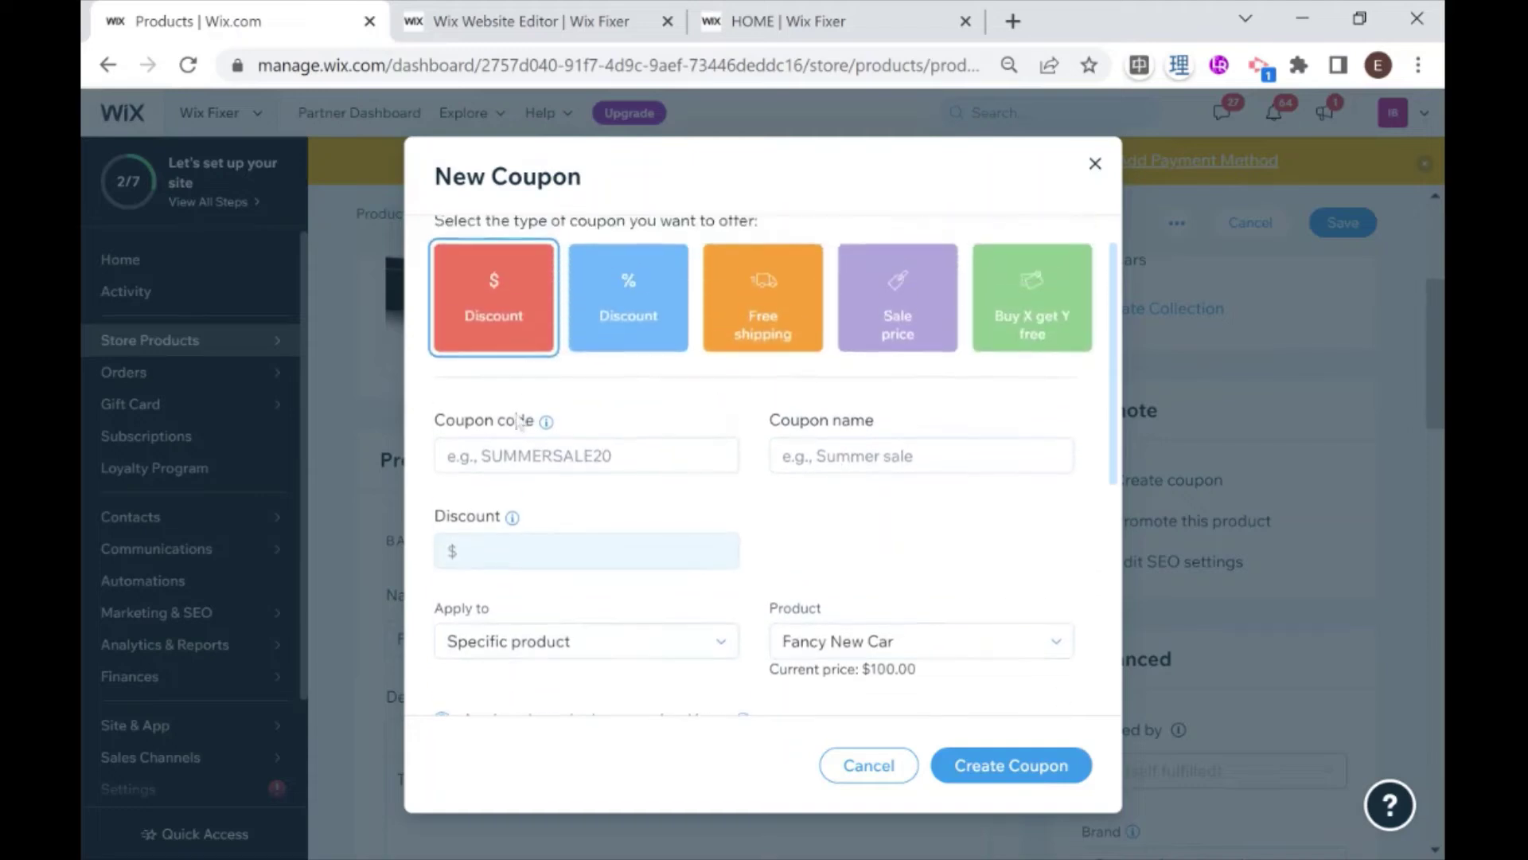
scroll(443, 347, "down", 1)
left_click(572, 455)
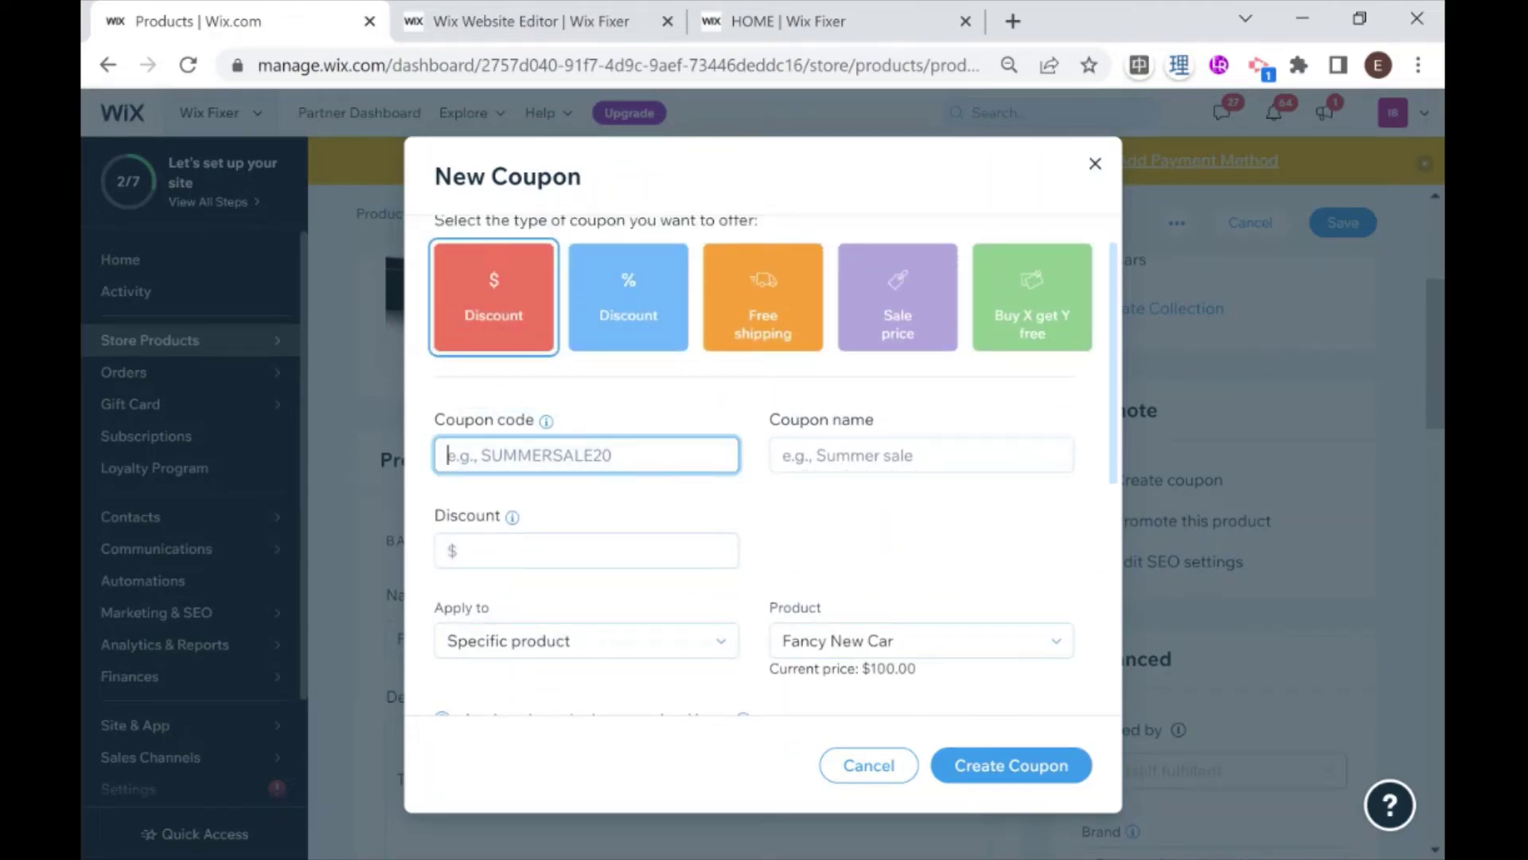
type("10DOLLARS")
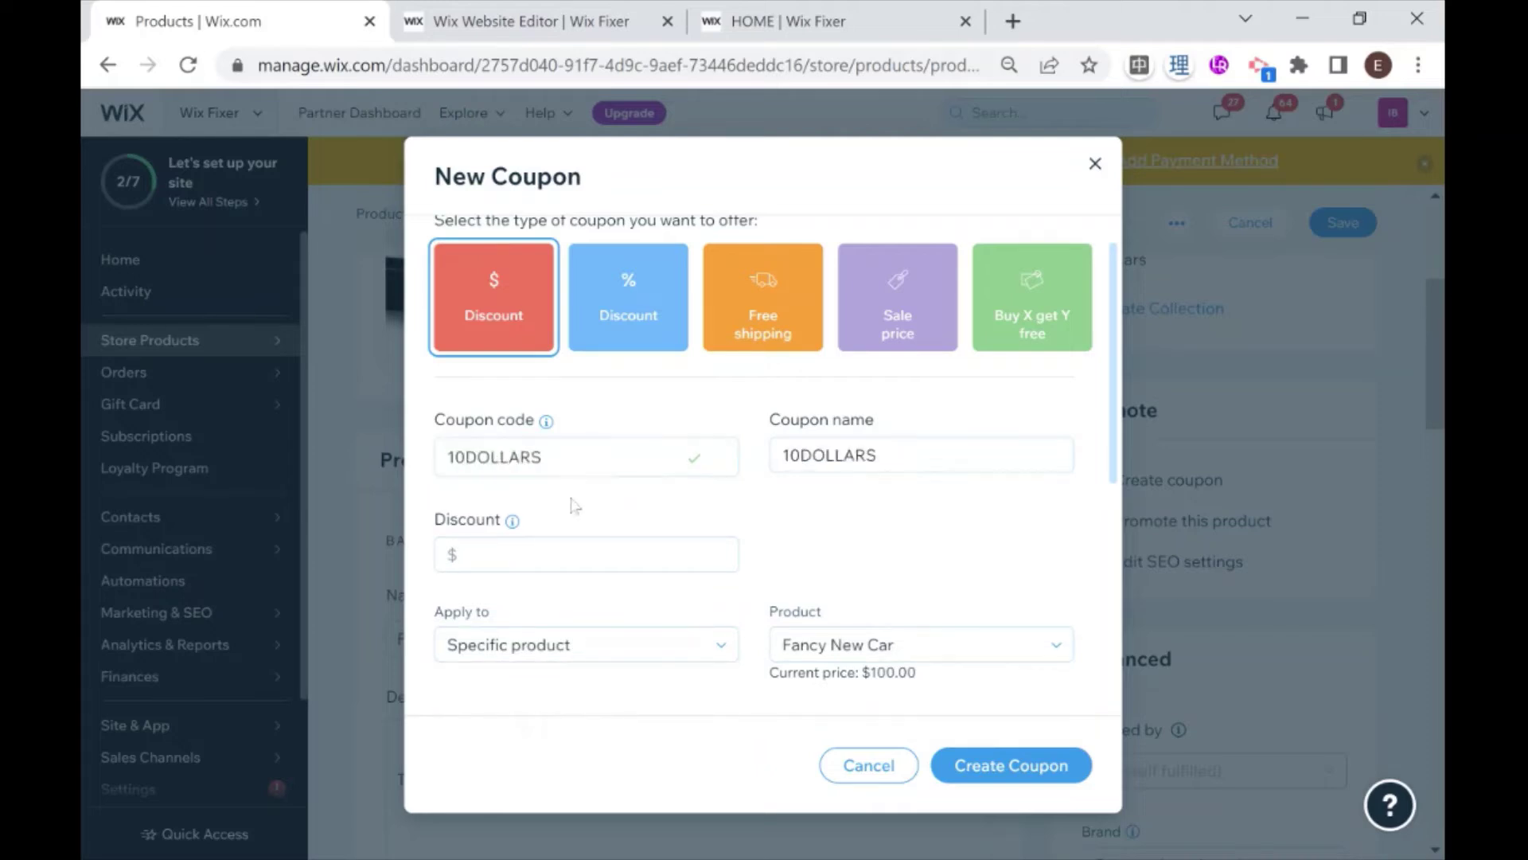
left_click(568, 553)
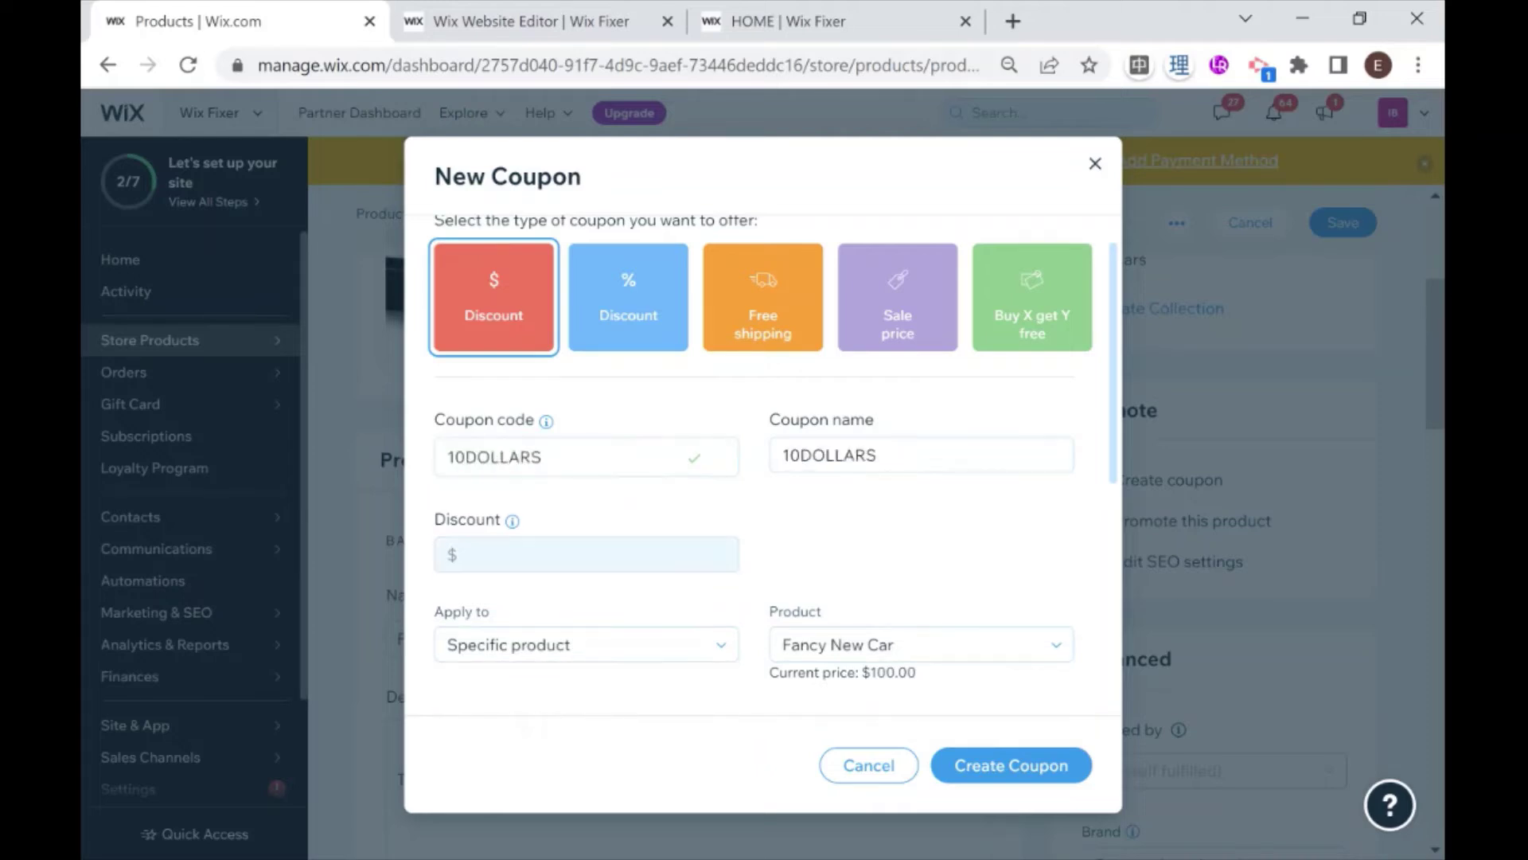
type("10")
left_click(604, 519)
scroll(601, 522, "down", 3)
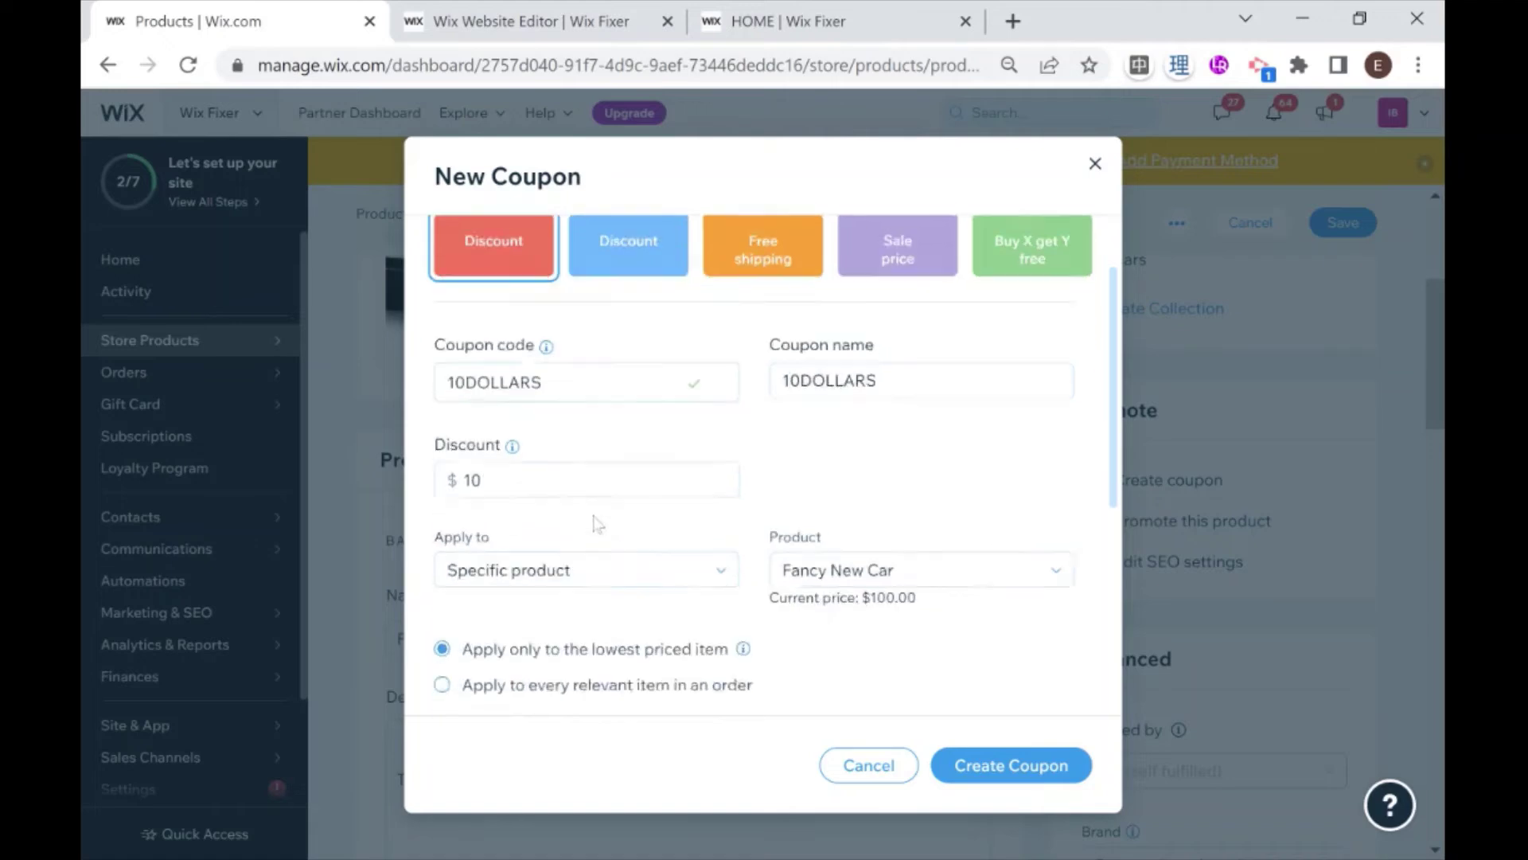
Step: Keep the coupon on Specific product, limit total uses to 1, and create it
left_click(524, 395)
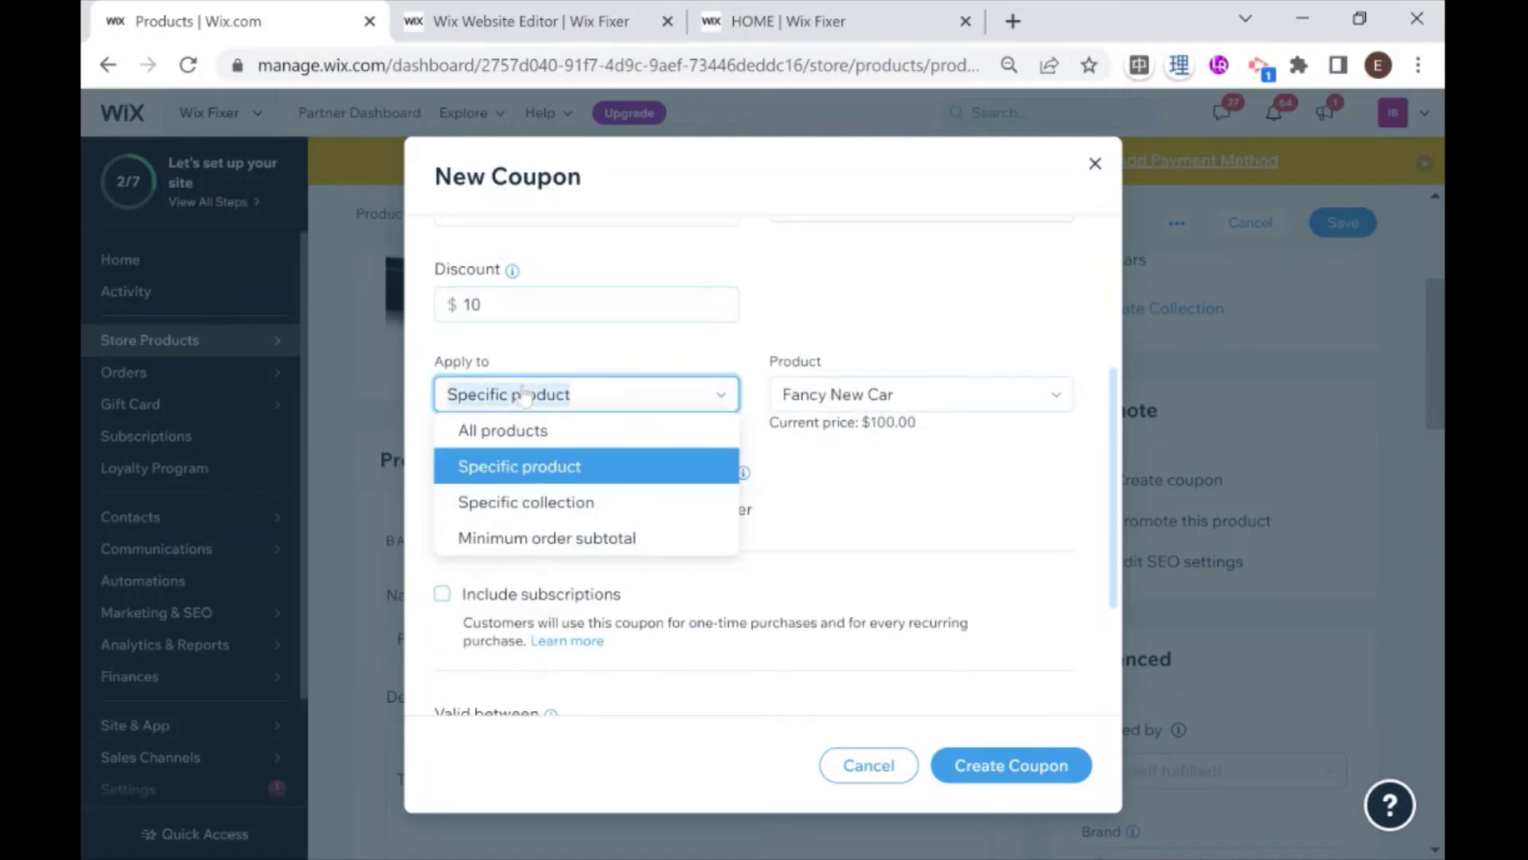
left_click(524, 396)
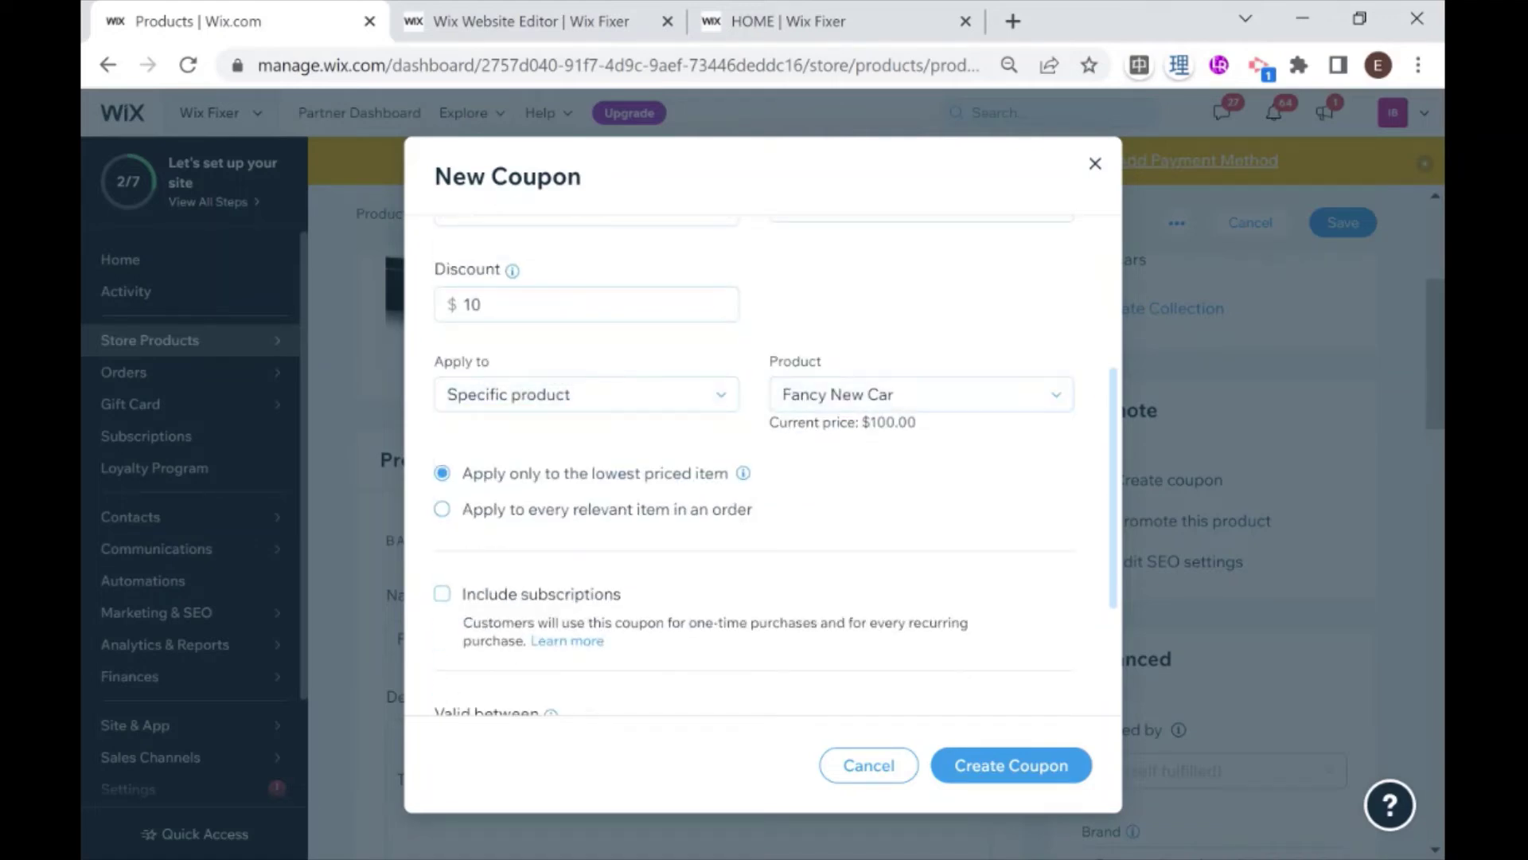
scroll(665, 505, "down", 1)
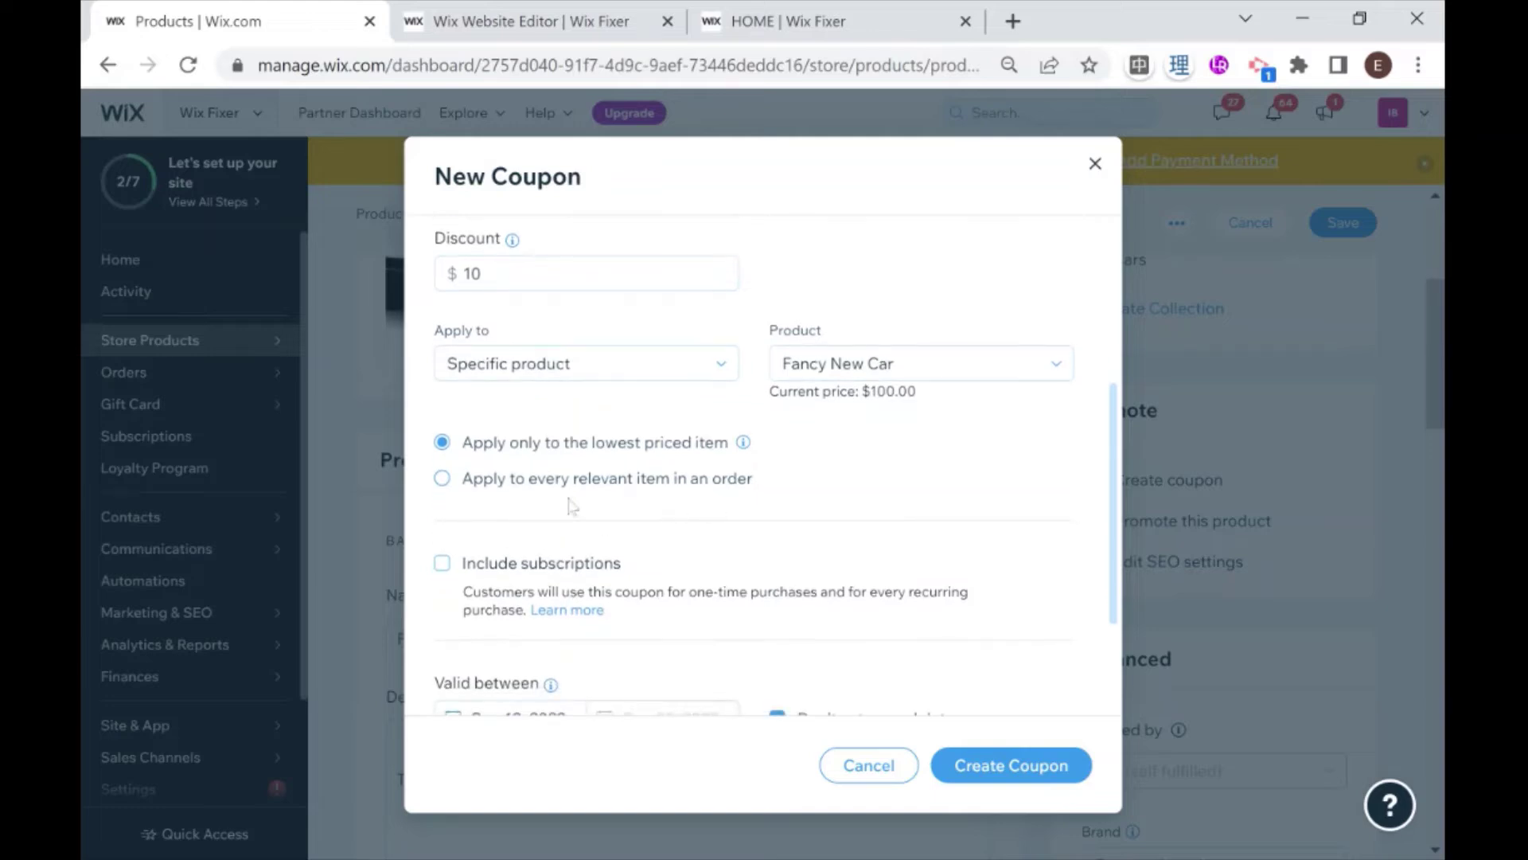
scroll(658, 528, "down", 2)
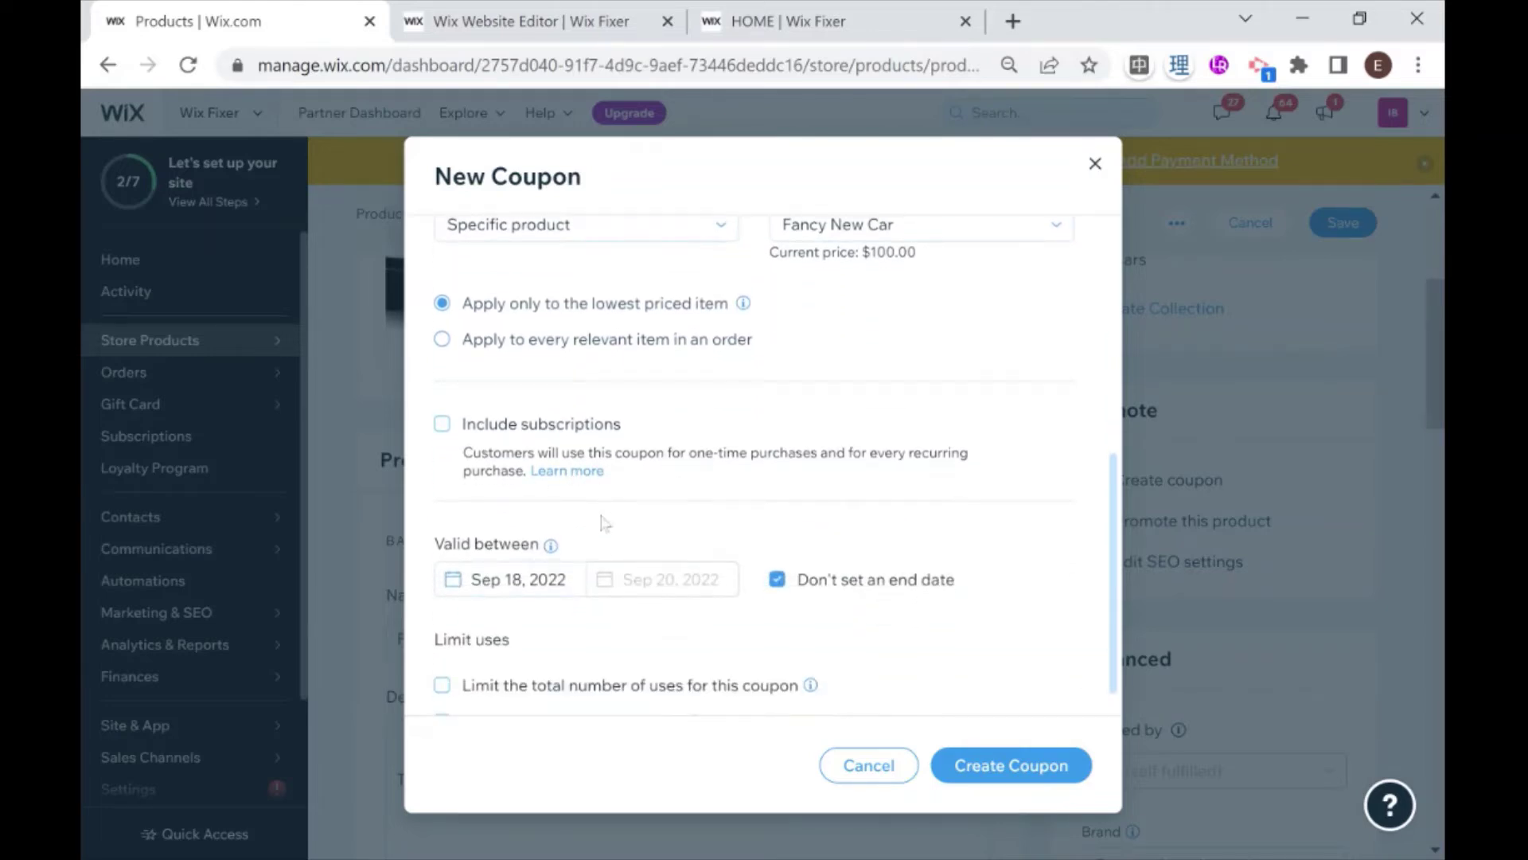
scroll(593, 521, "down", 1)
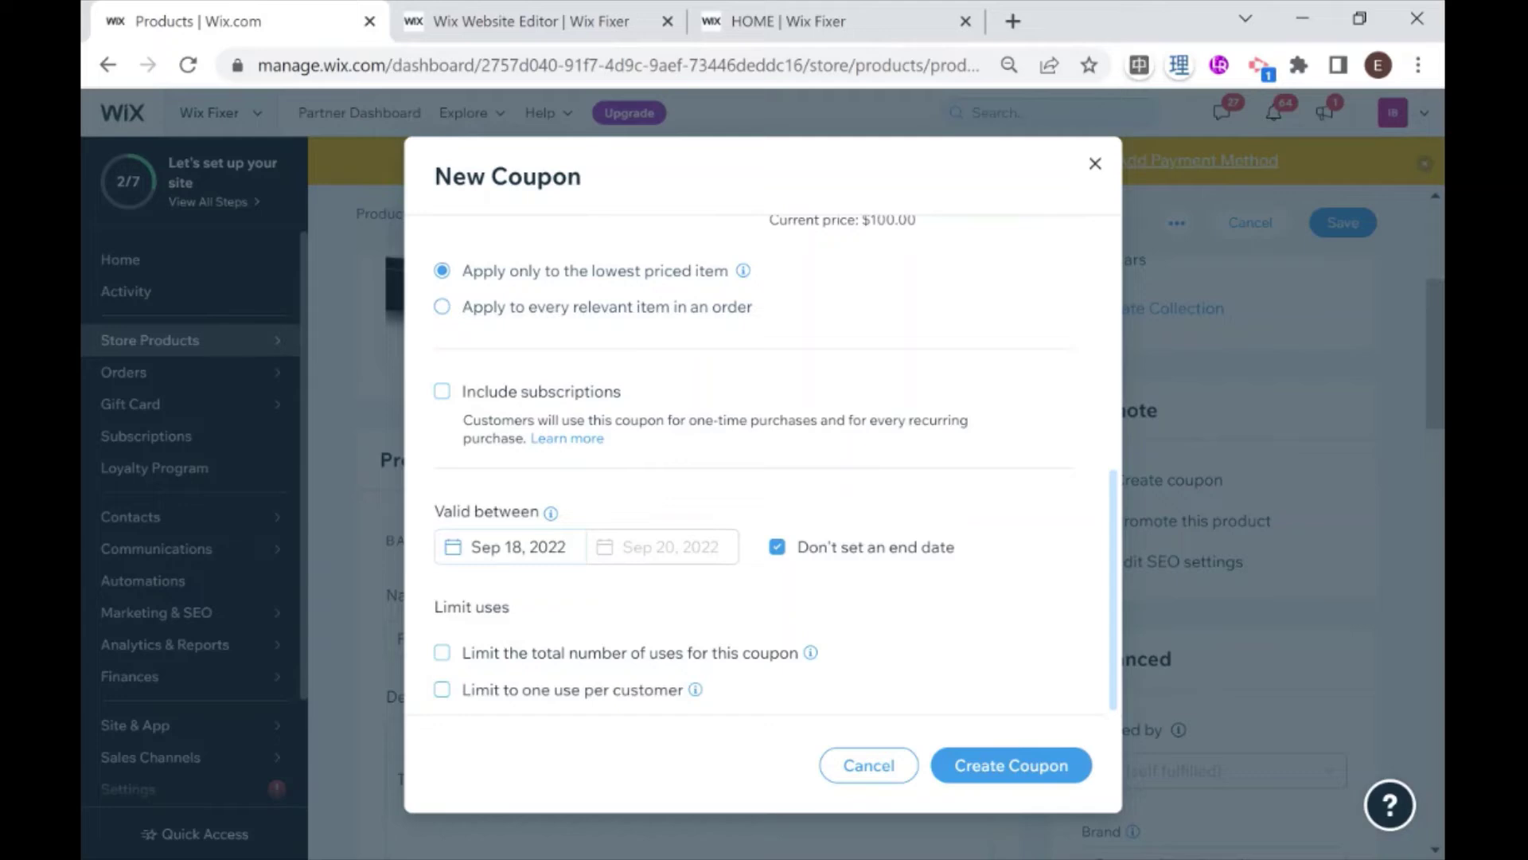
left_click(516, 657)
scroll(570, 577, "down", 1)
type("1")
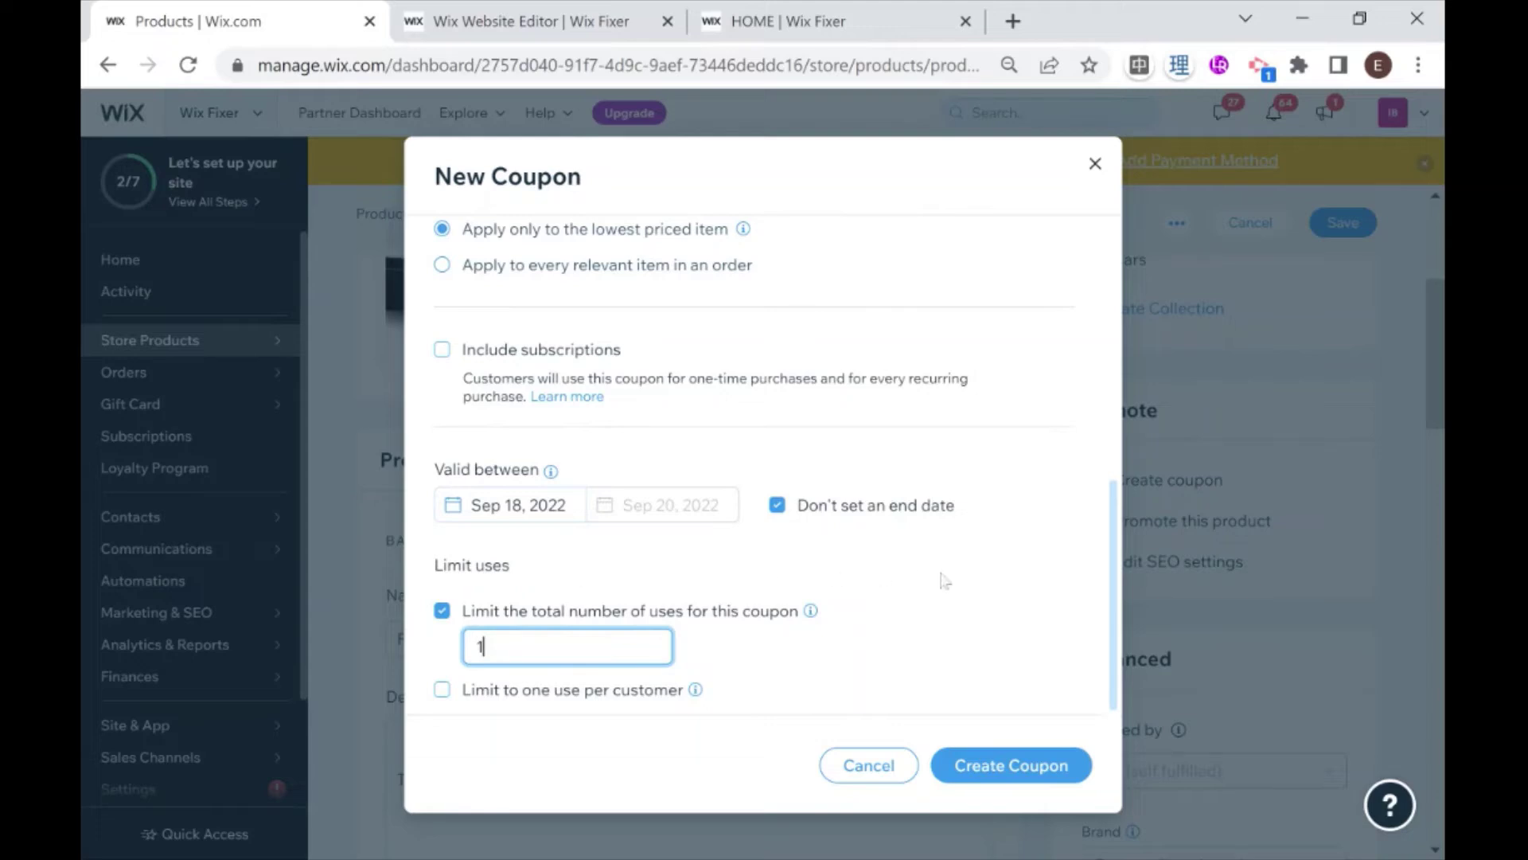
left_click(1001, 584)
left_click(1012, 766)
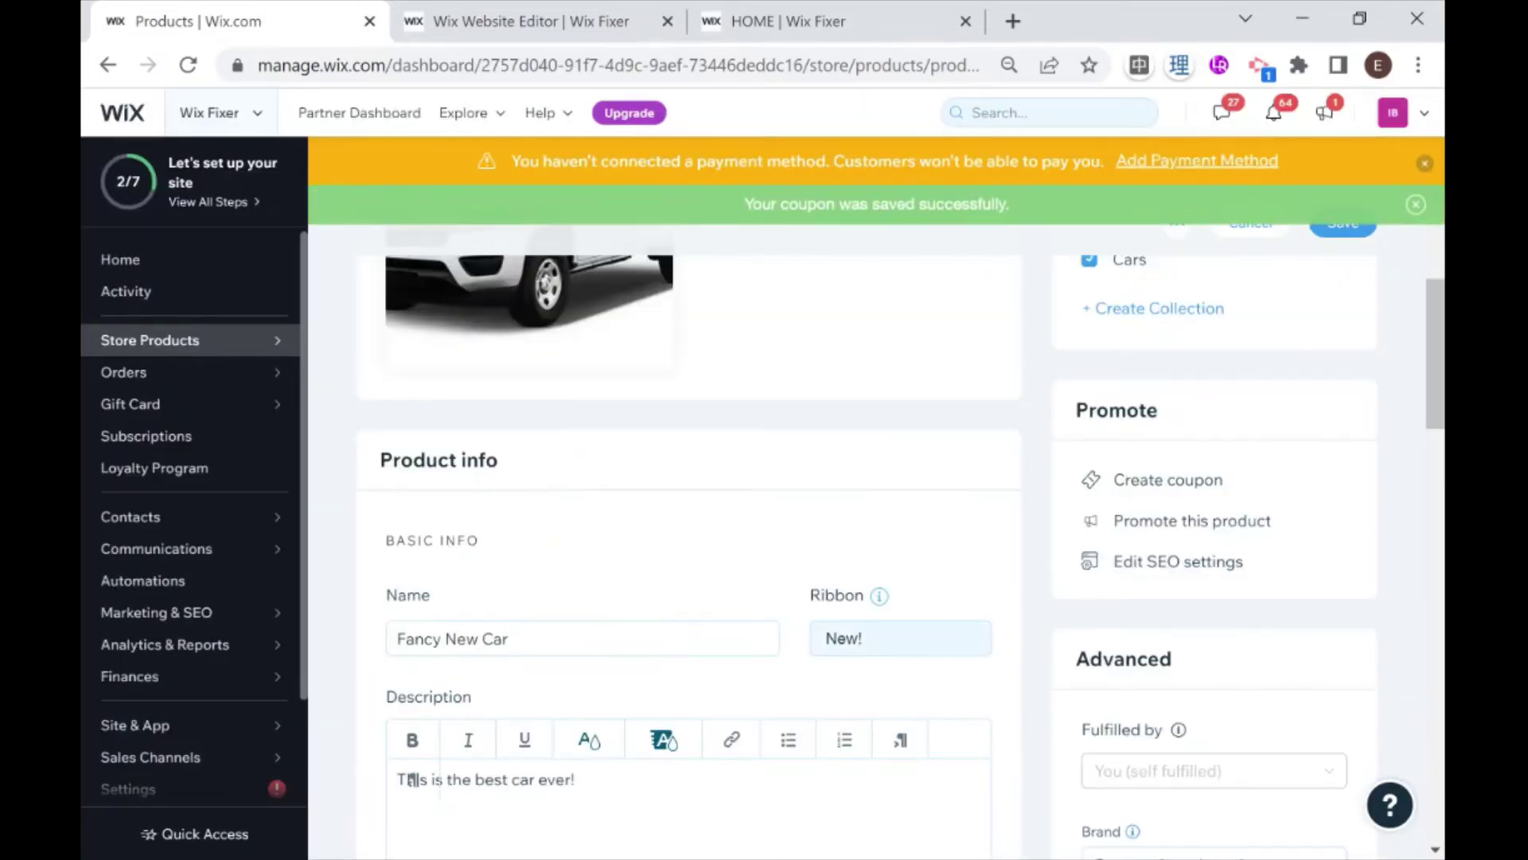
Step: Re-save the Fancy New Car product and return to the Wix Website Editor
scroll(923, 549, "down", 5)
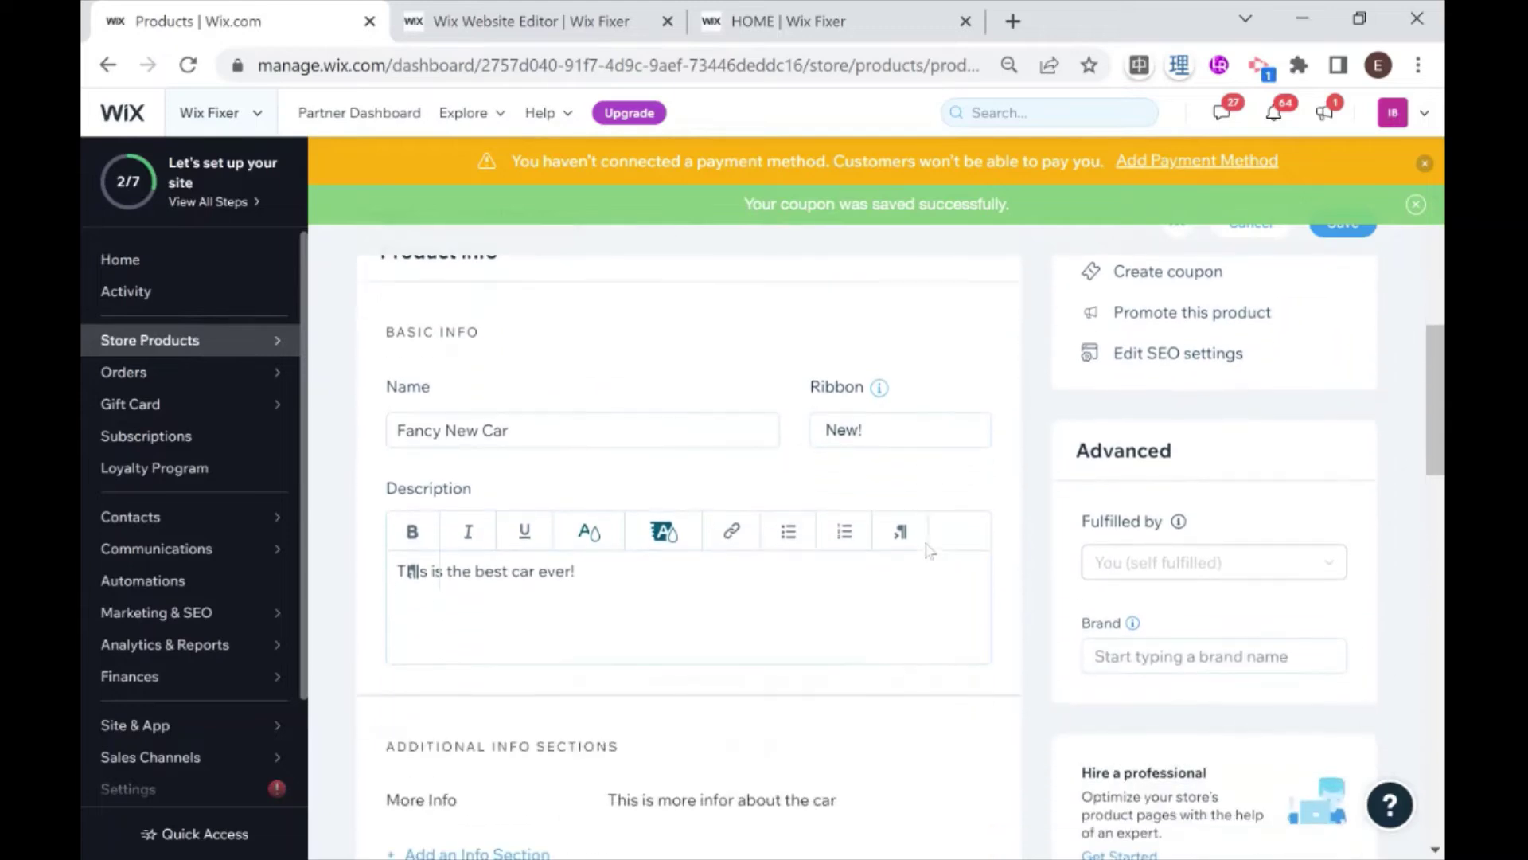
scroll(908, 548, "up", 2)
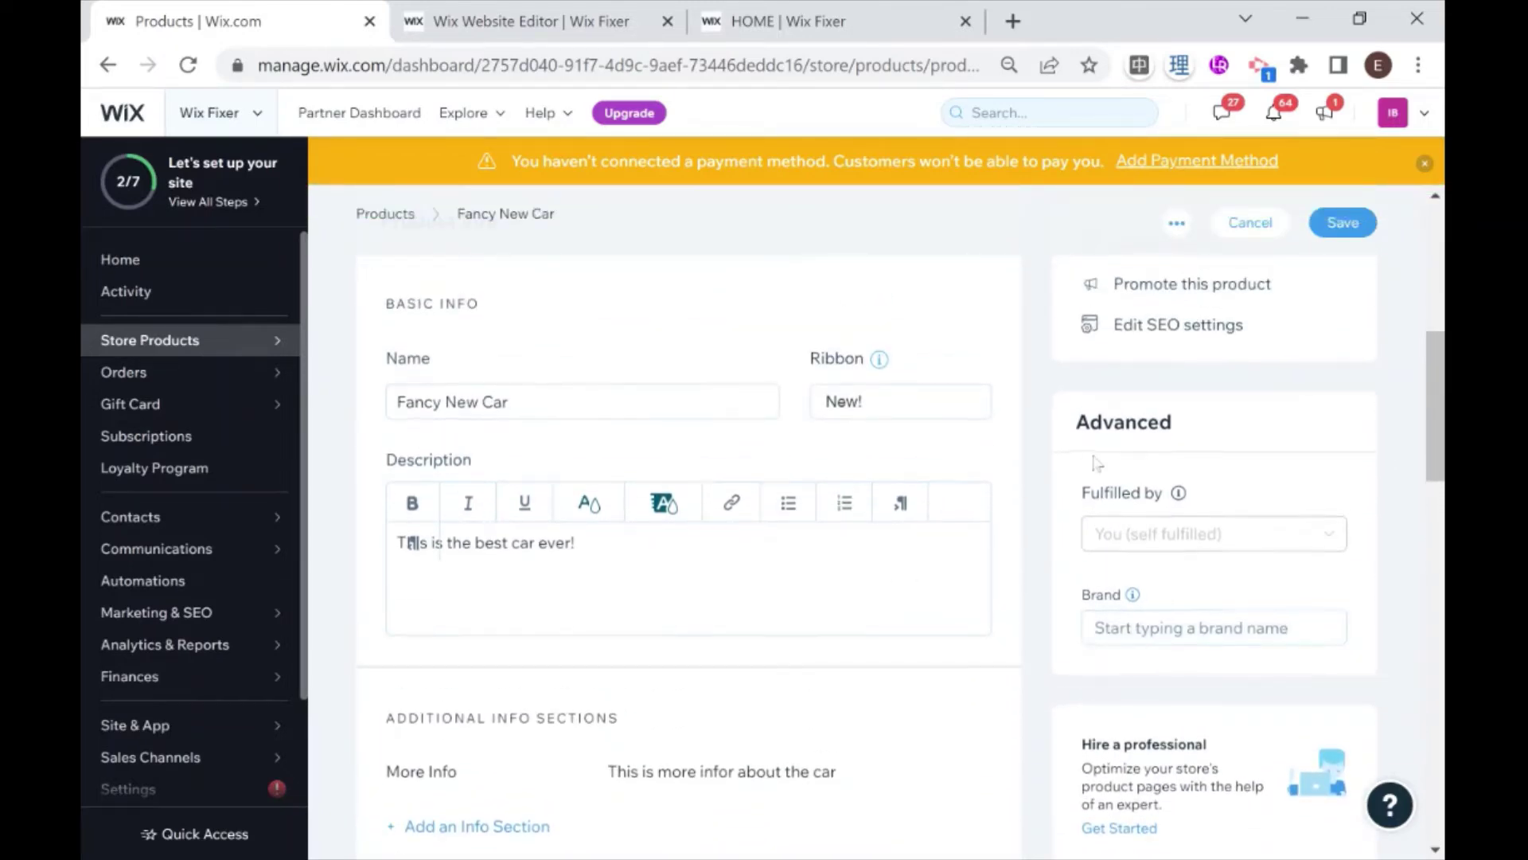
scroll(1099, 478, "up", 1)
scroll(899, 509, "down", 6)
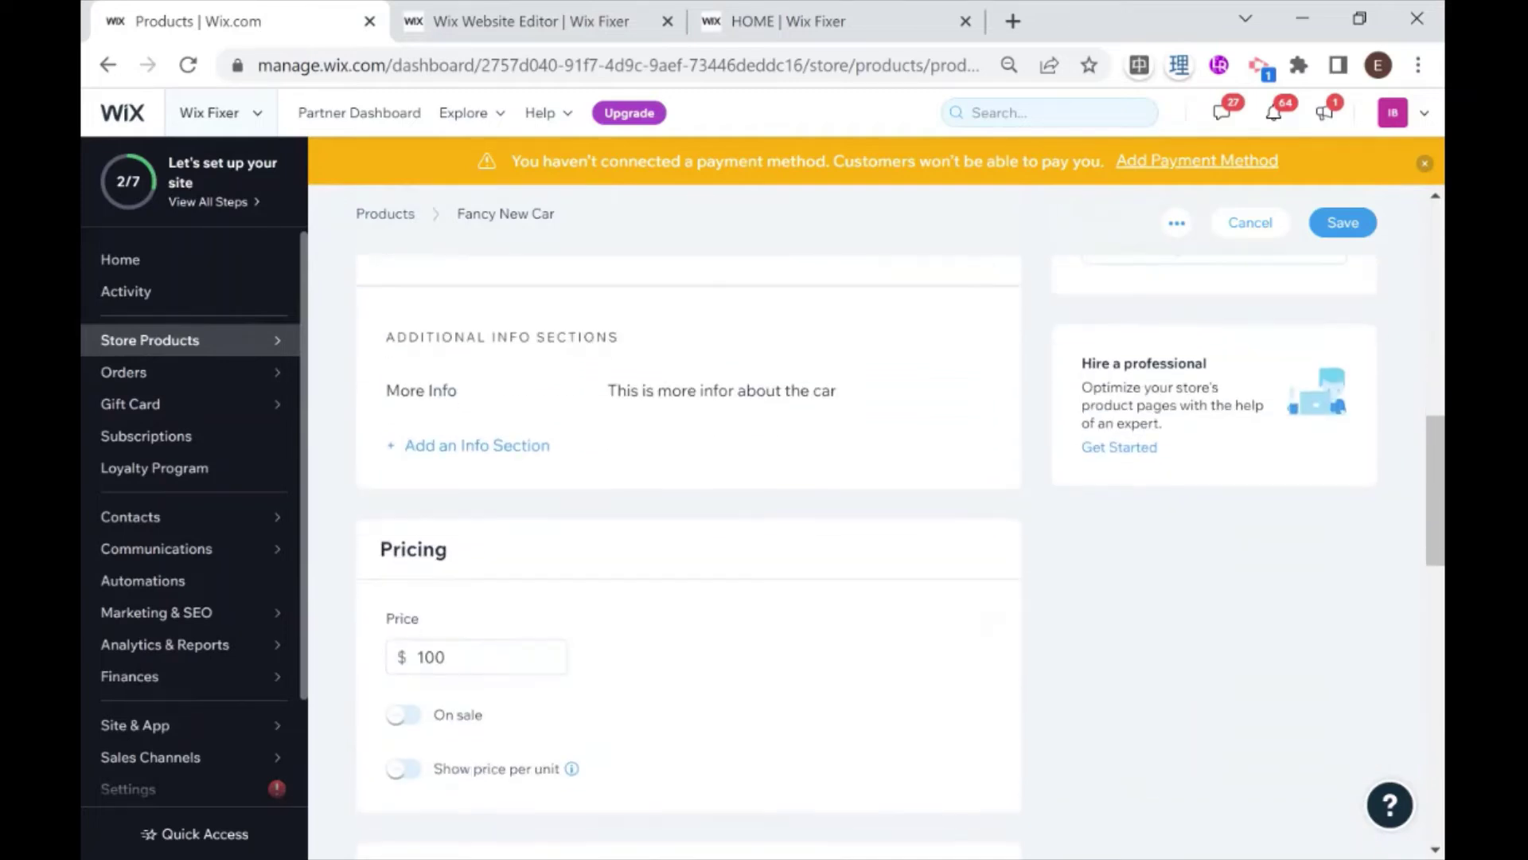
scroll(949, 501, "up", 9)
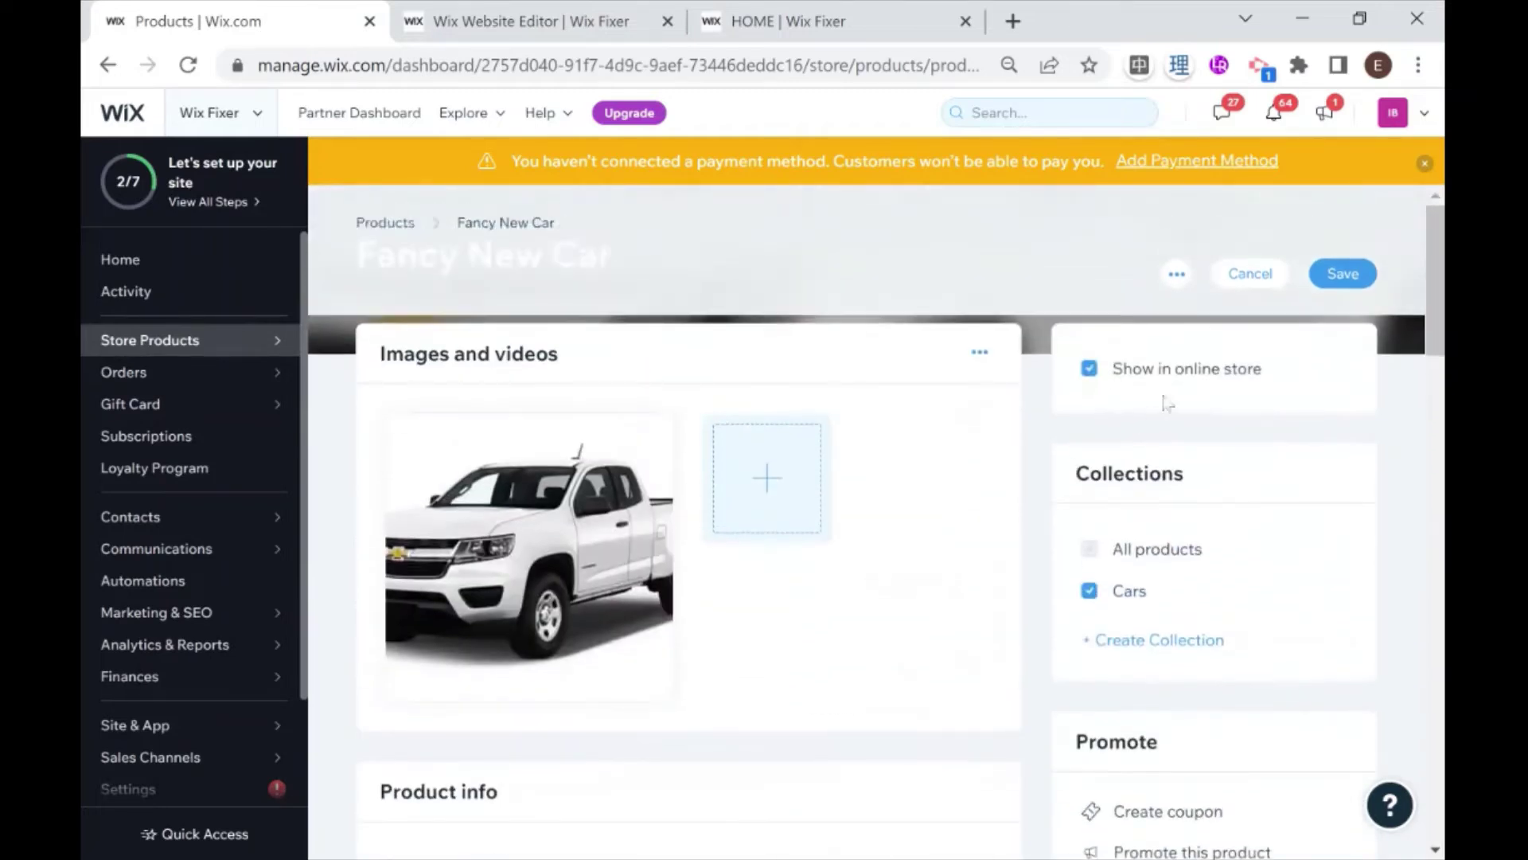
left_click(1334, 285)
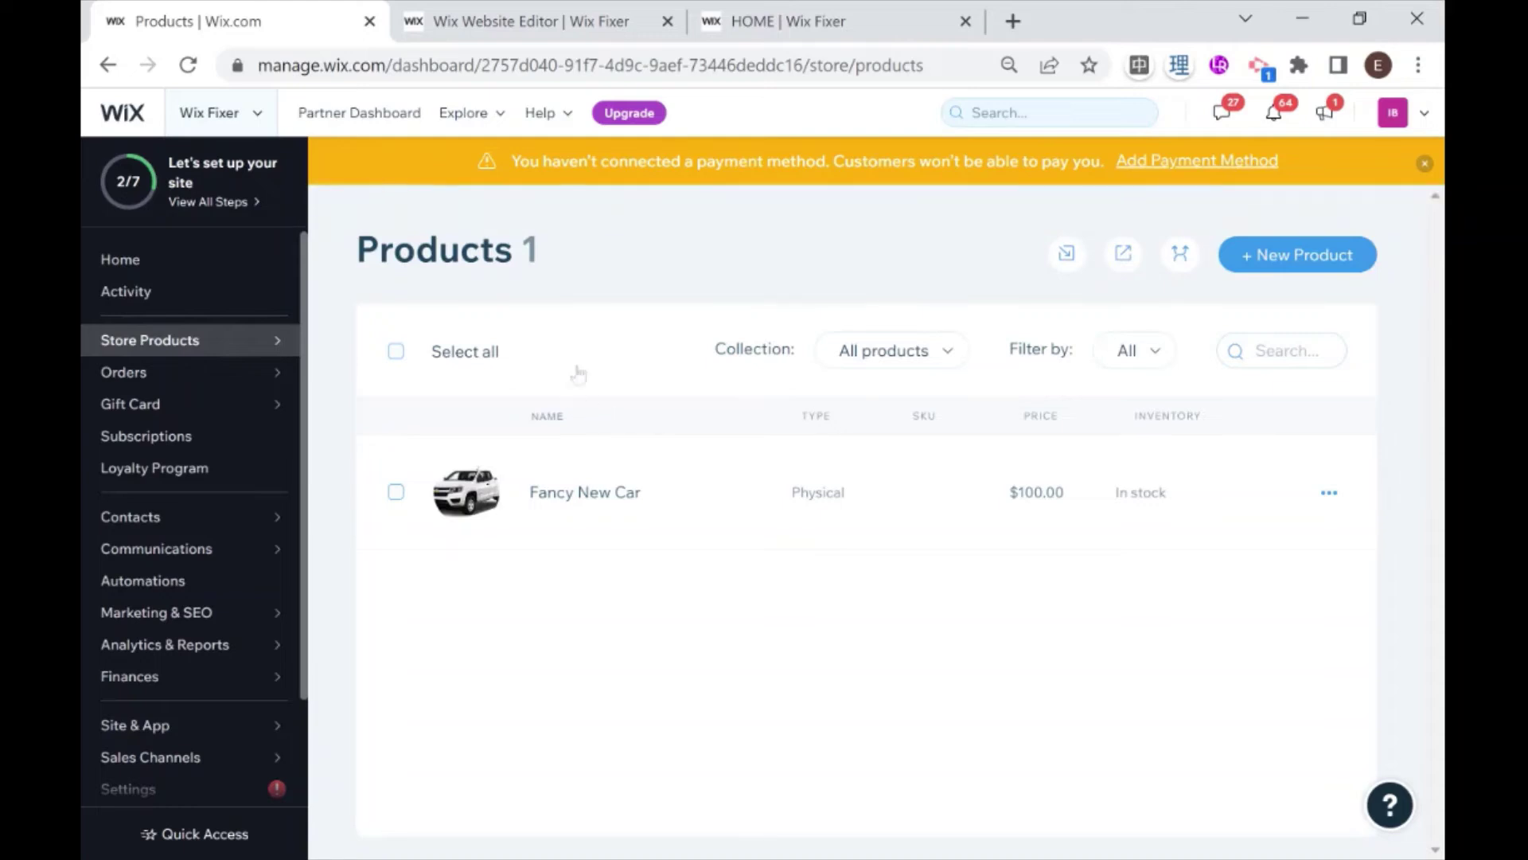
left_click(535, 15)
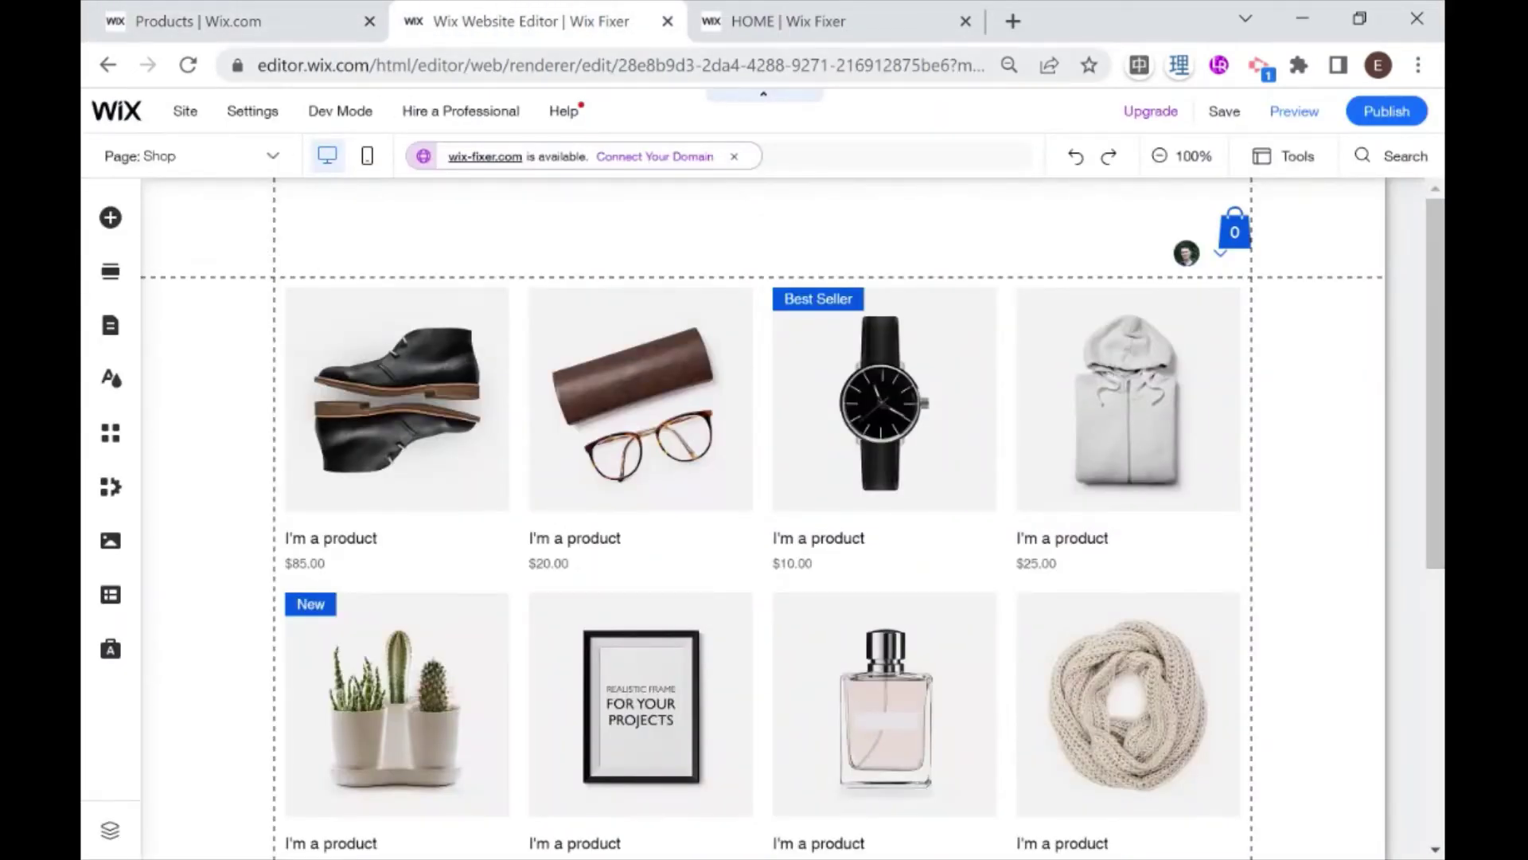
Step: Reload the editor from its address bar so it reopens on the HOME page
left_click(464, 66)
key("Return")
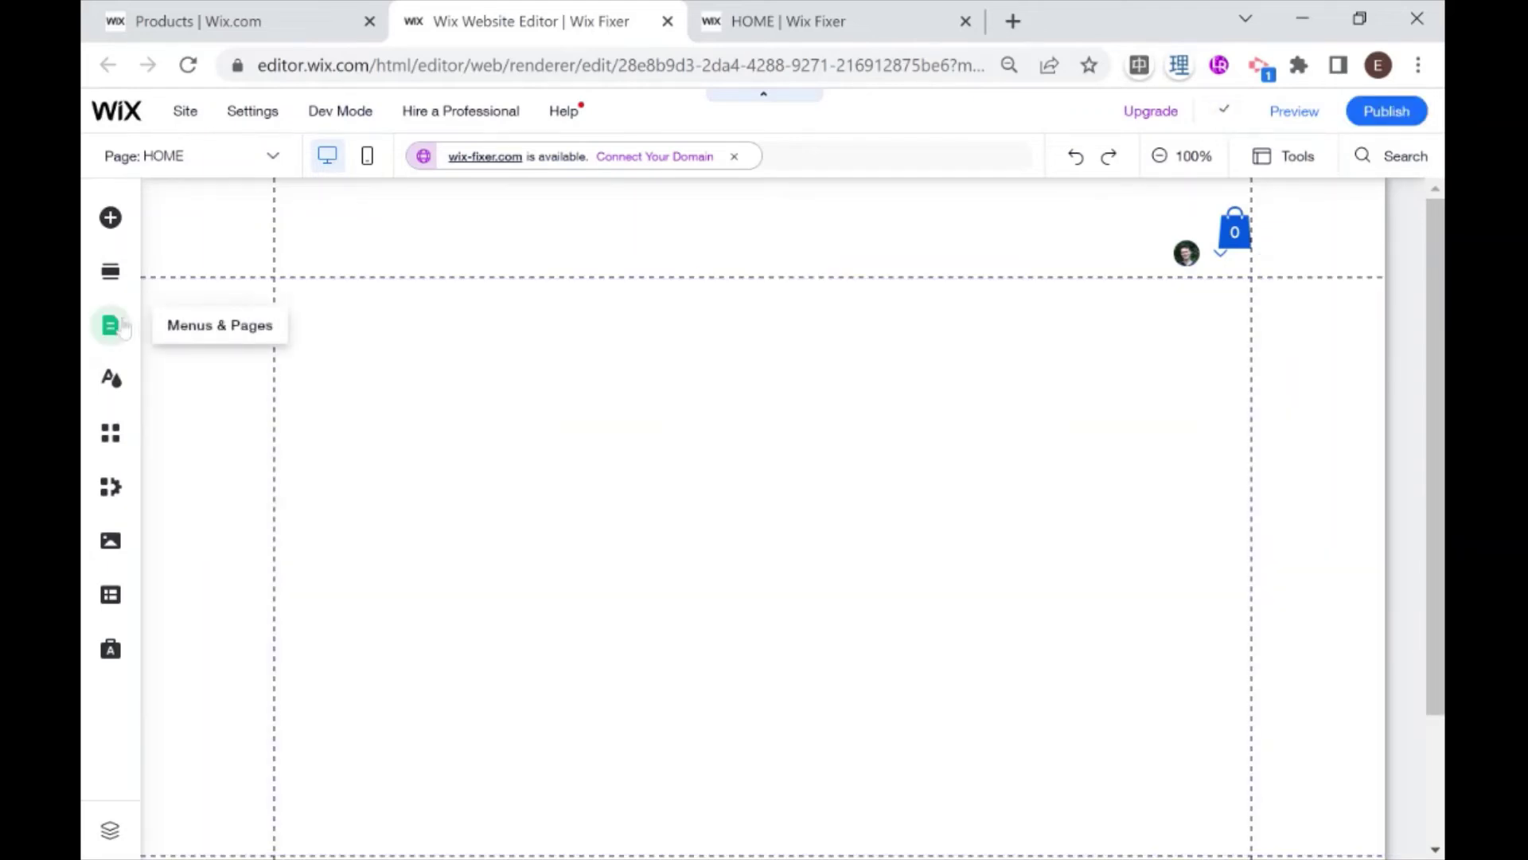
Step: Open Store Pages > Product Page and review the Fancy New Car listing with its Color choice
left_click(124, 329)
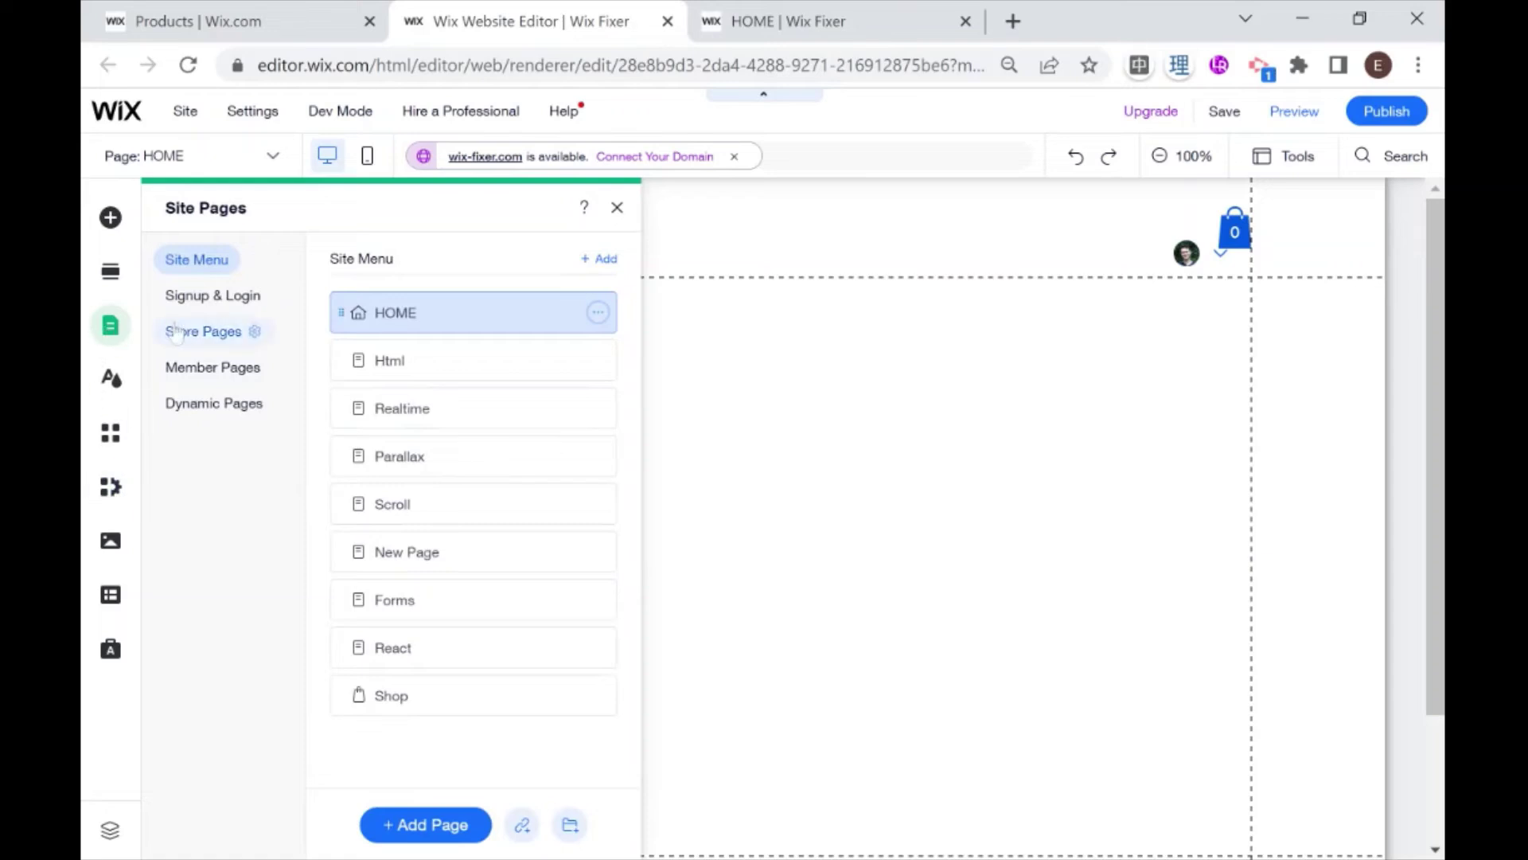
left_click(195, 333)
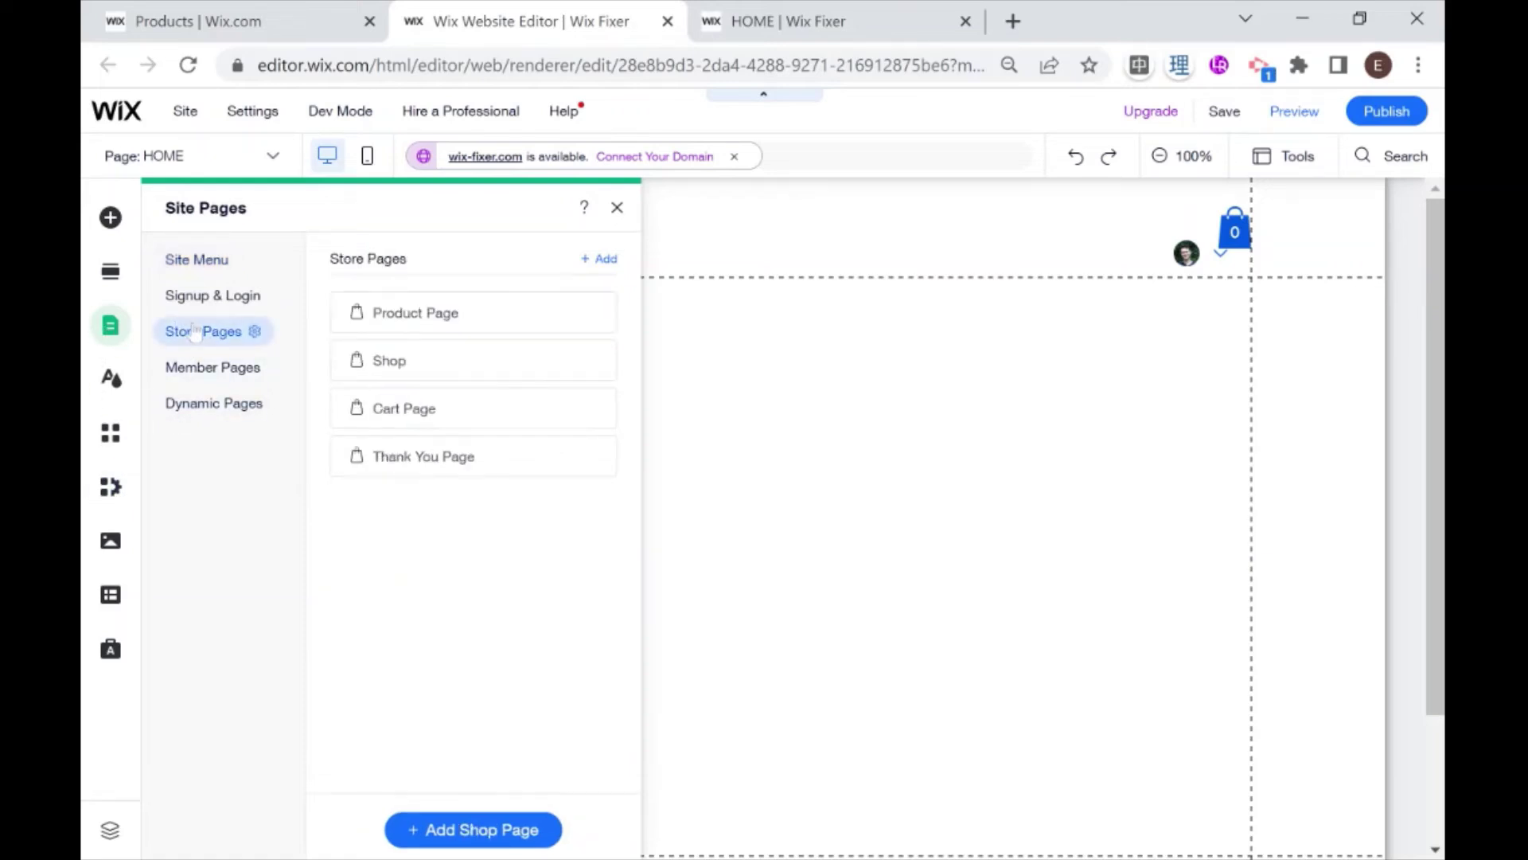
left_click(448, 316)
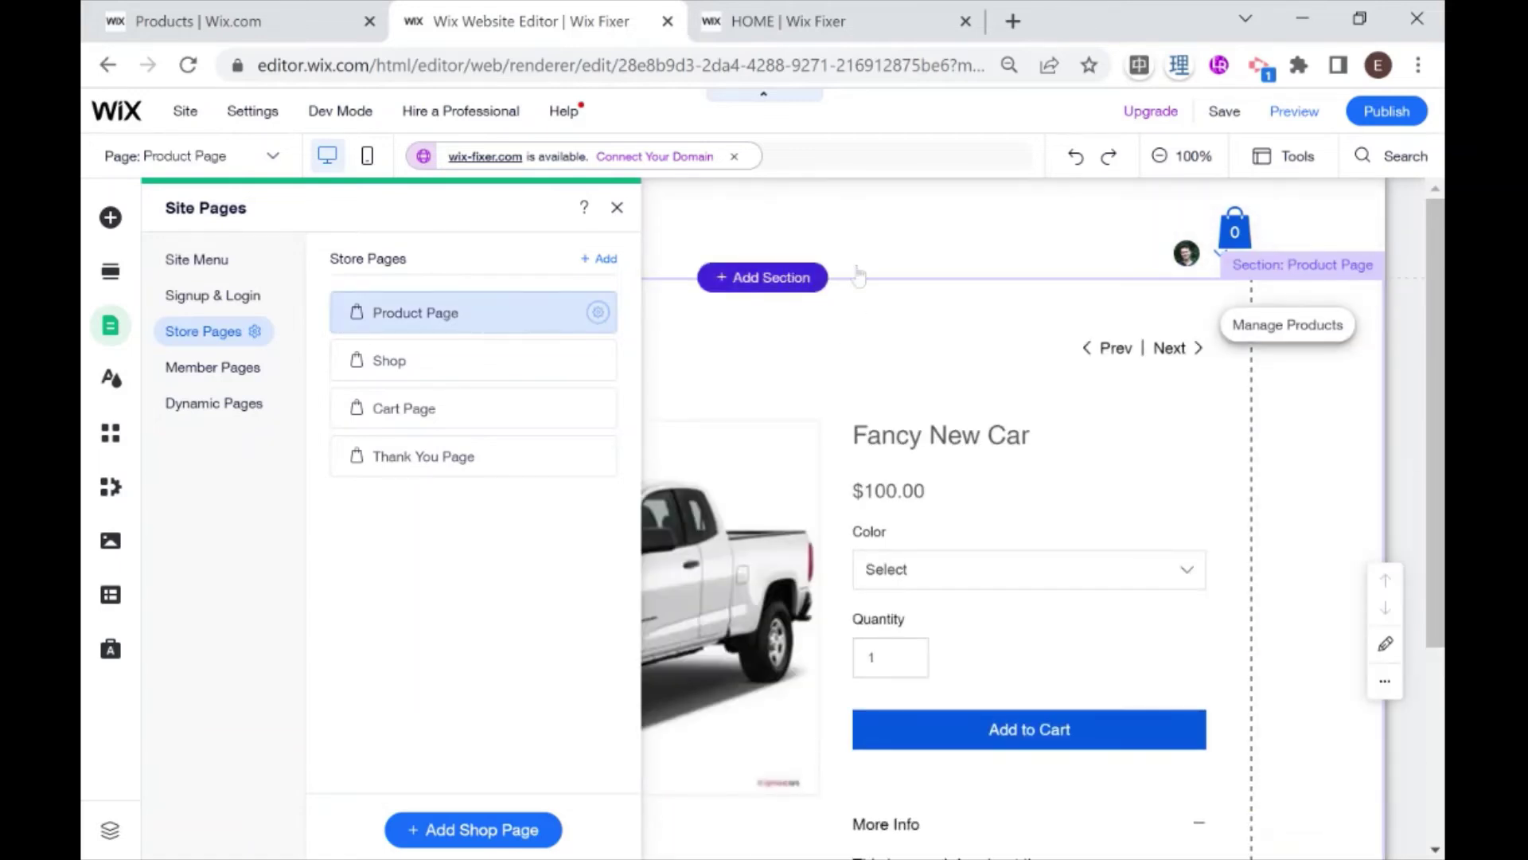
scroll(681, 261, "down", 2)
left_click(616, 207)
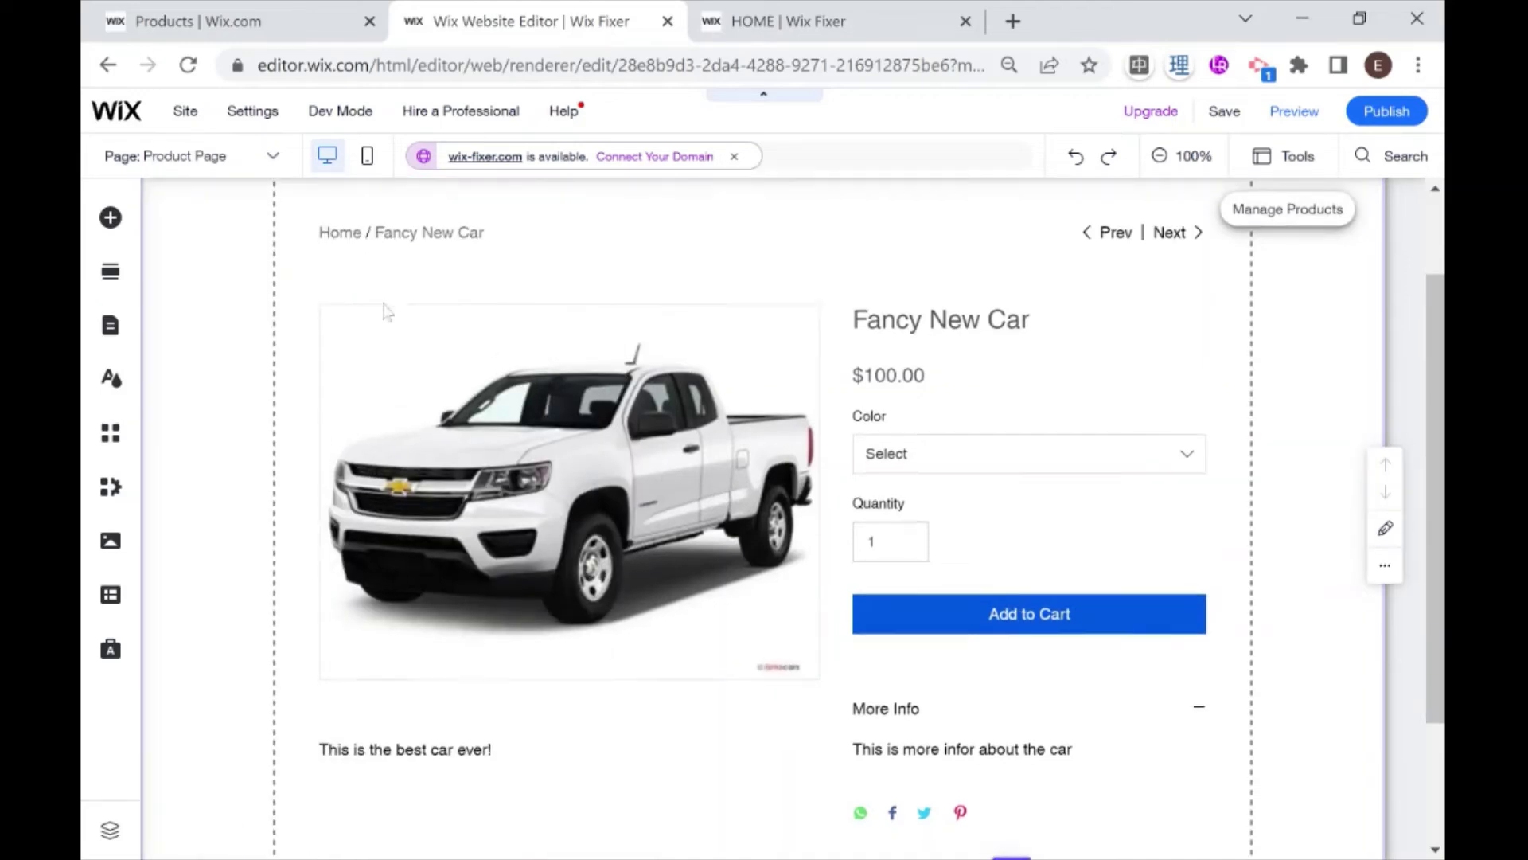
scroll(380, 398, "down", 3)
scroll(1003, 621, "up", 3)
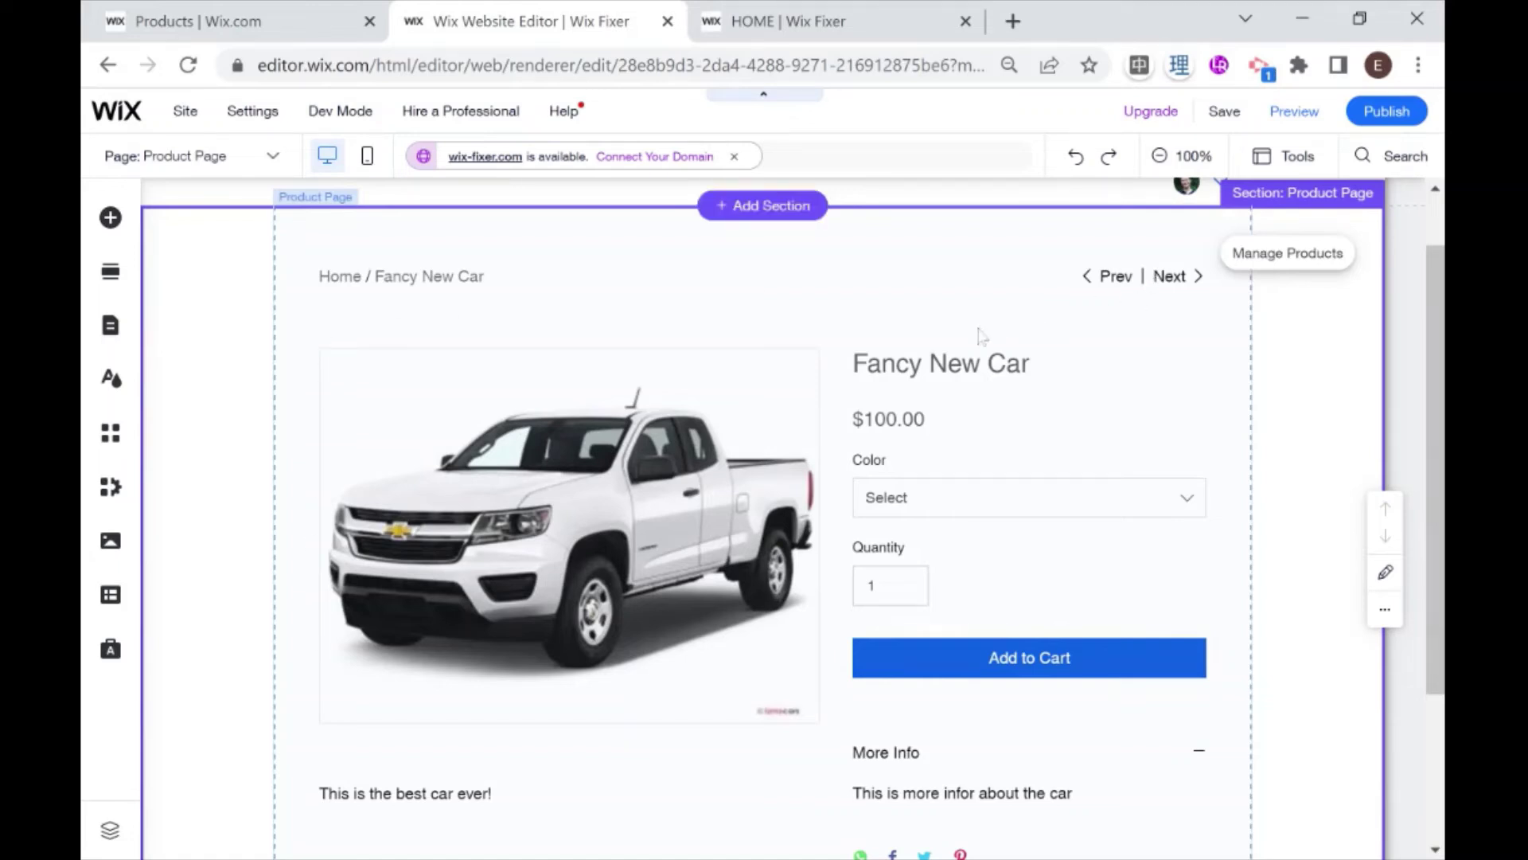
scroll(957, 334, "down", 3)
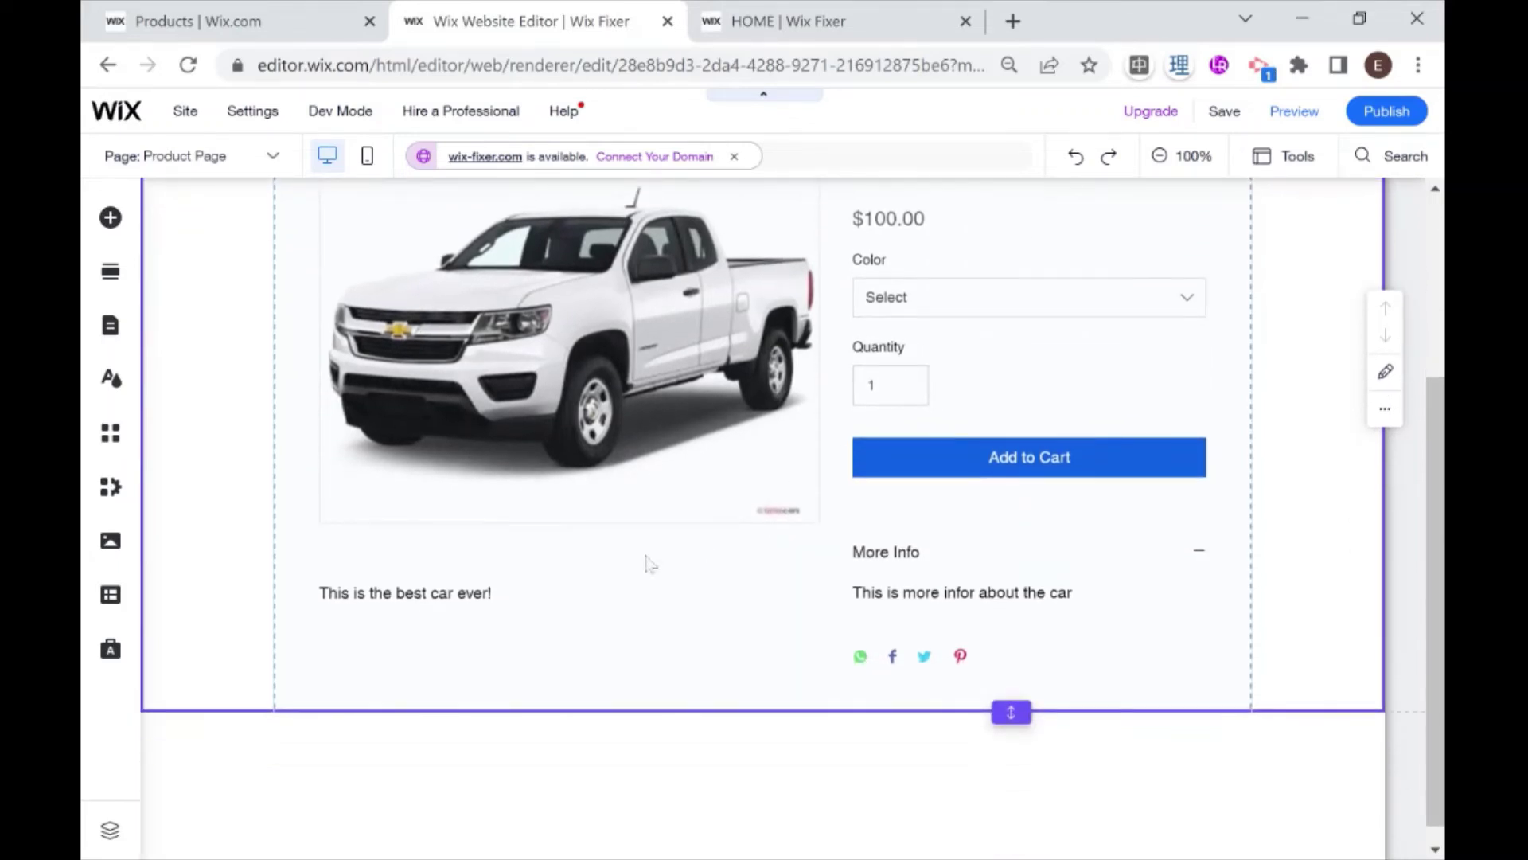
scroll(948, 541, "up", 3)
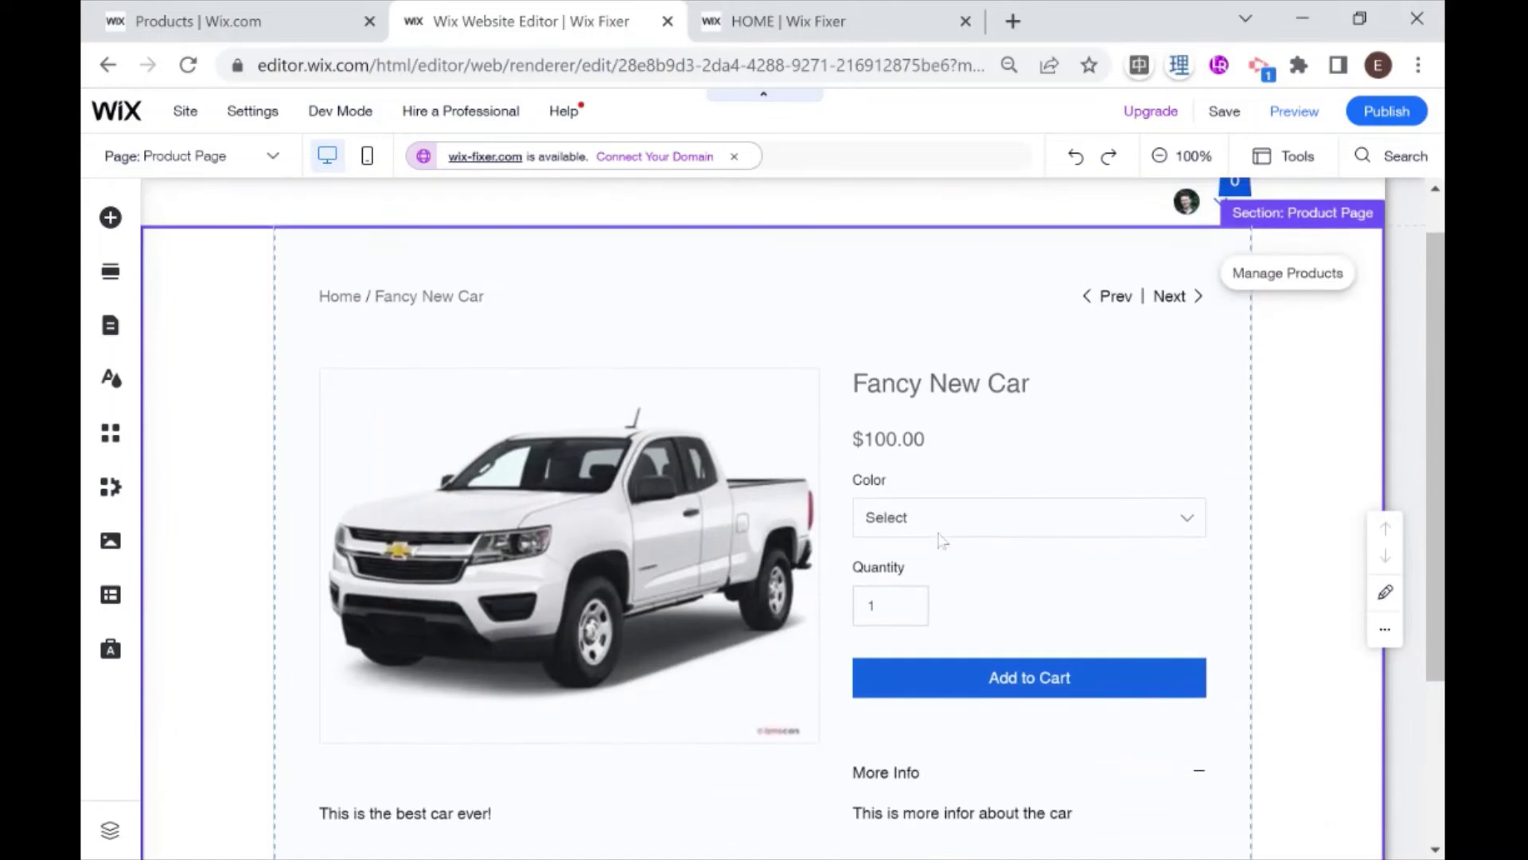
Step: Switch to the Shop page via Menus & Pages > Store Pages
left_click(96, 332)
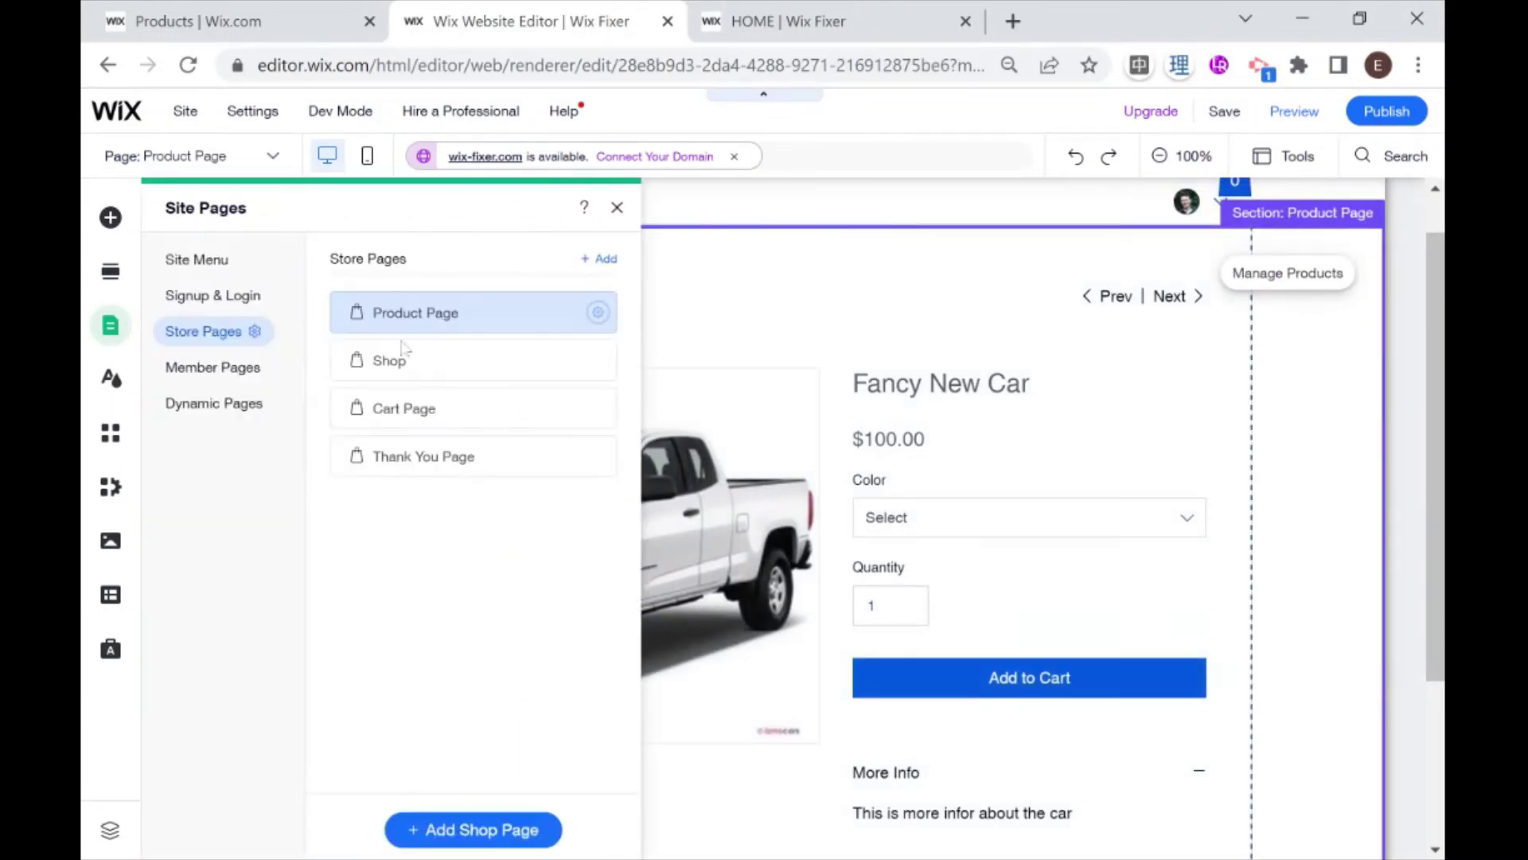
left_click(426, 362)
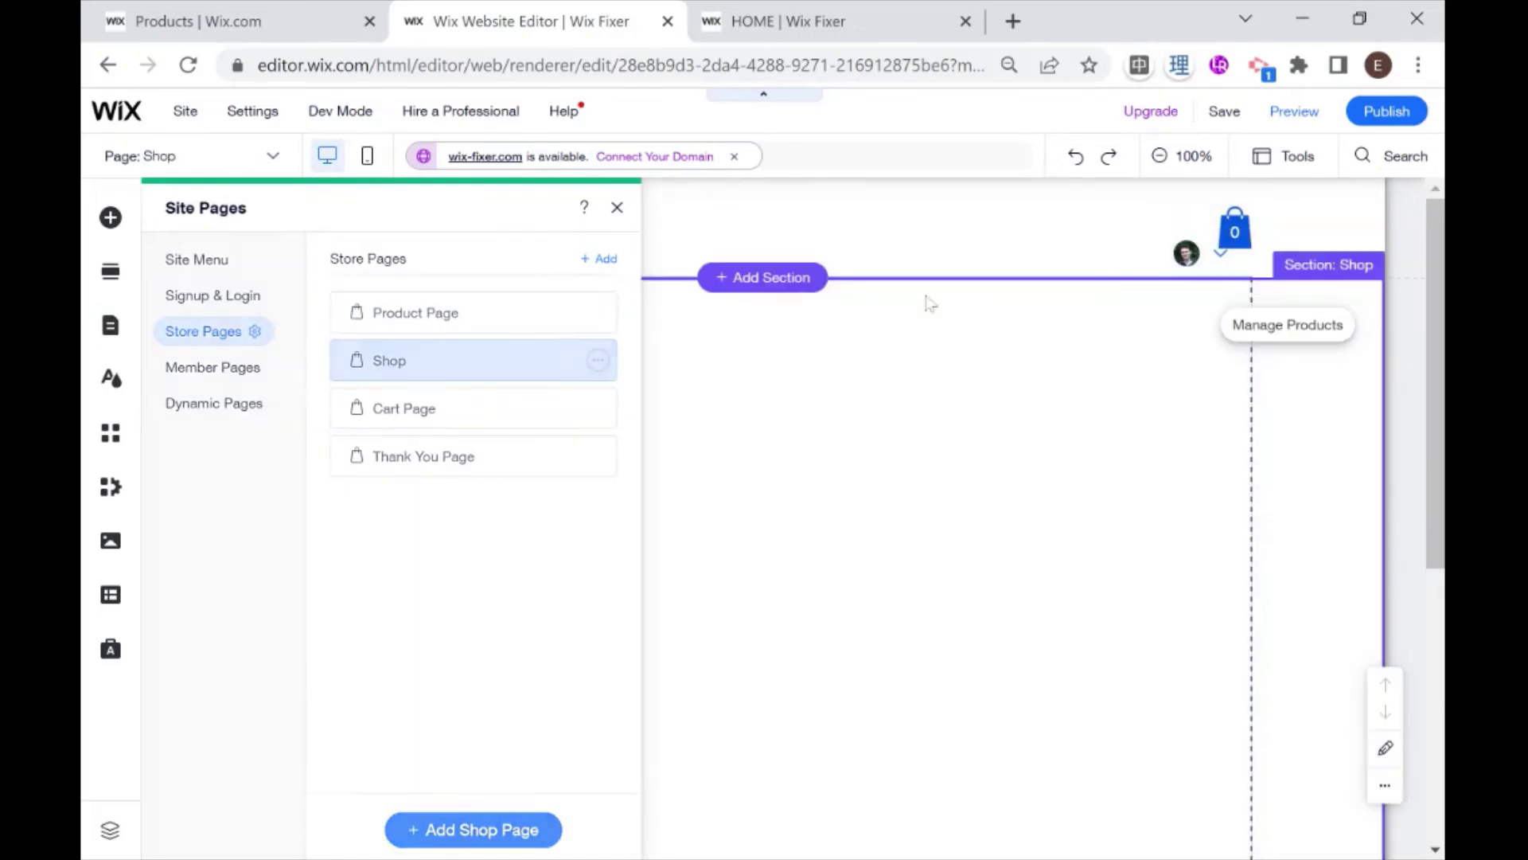
left_click(926, 301)
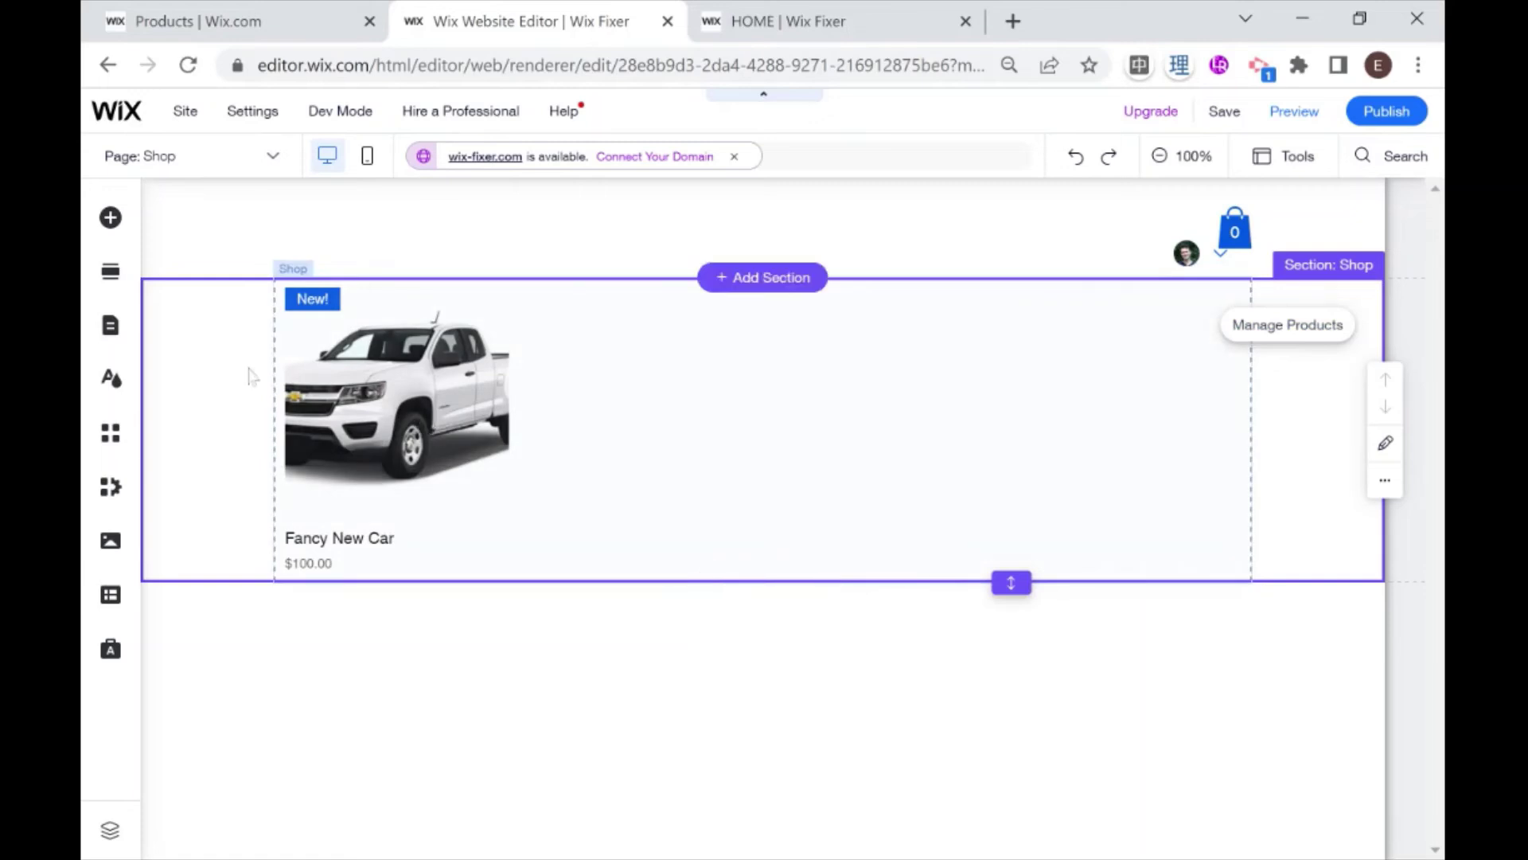
Step: Switch to the Cart Page showing the empty cart and select its cart section
left_click(106, 334)
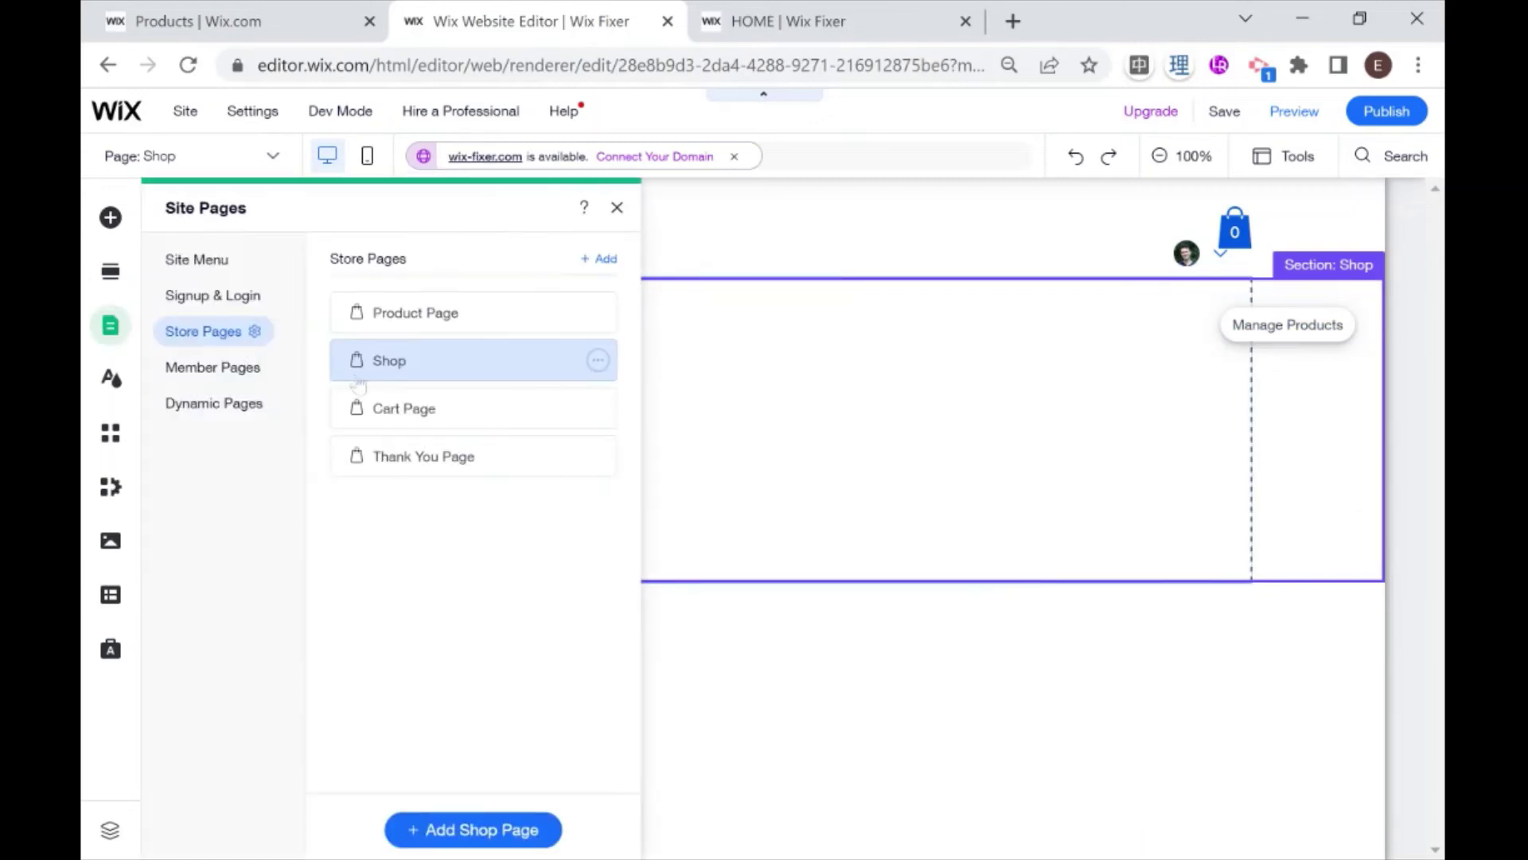
left_click(390, 407)
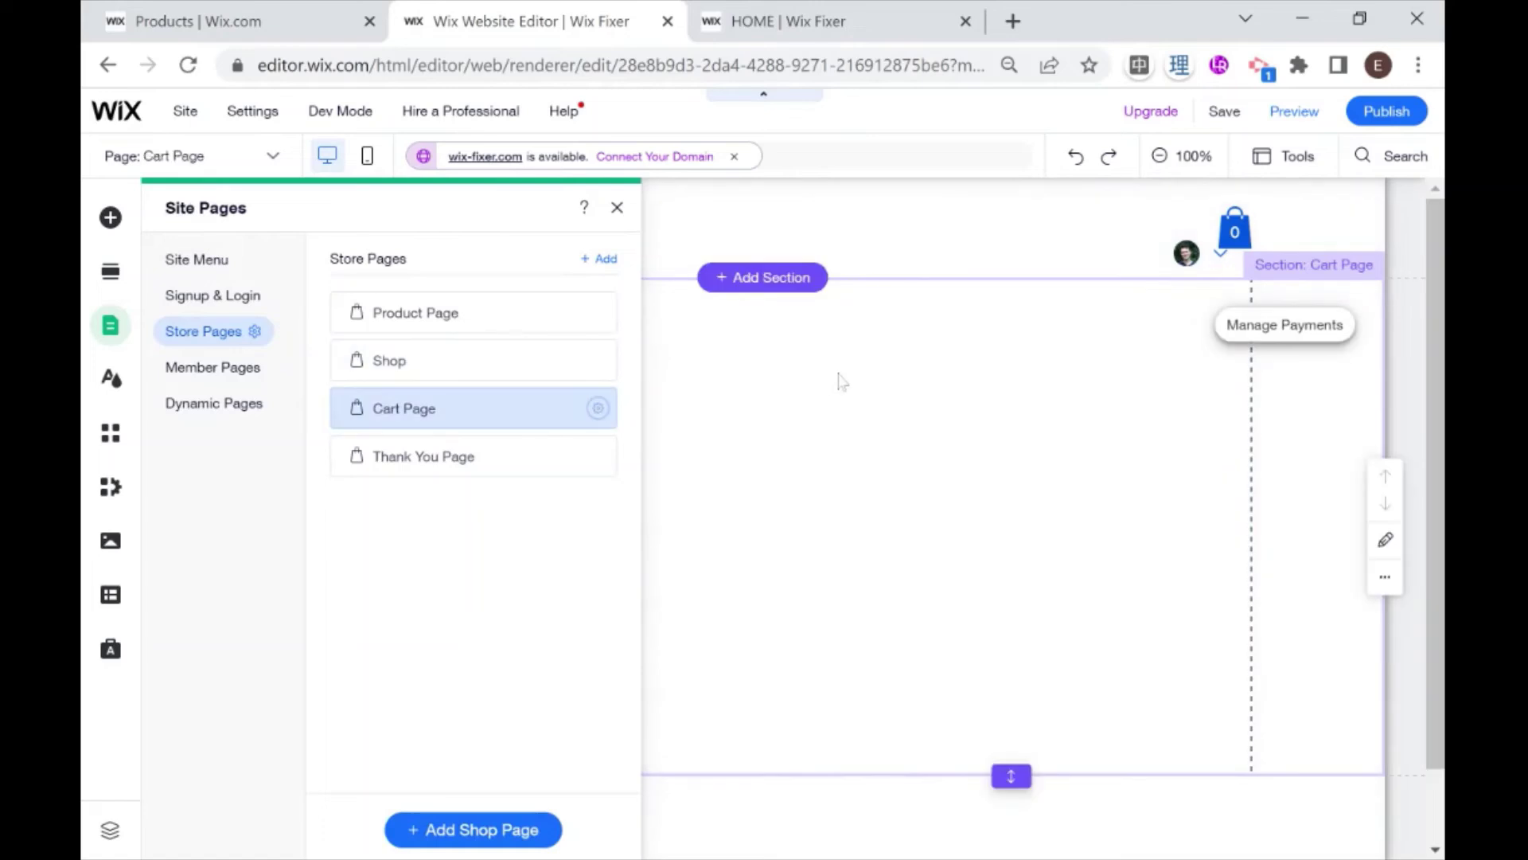
left_click(1037, 325)
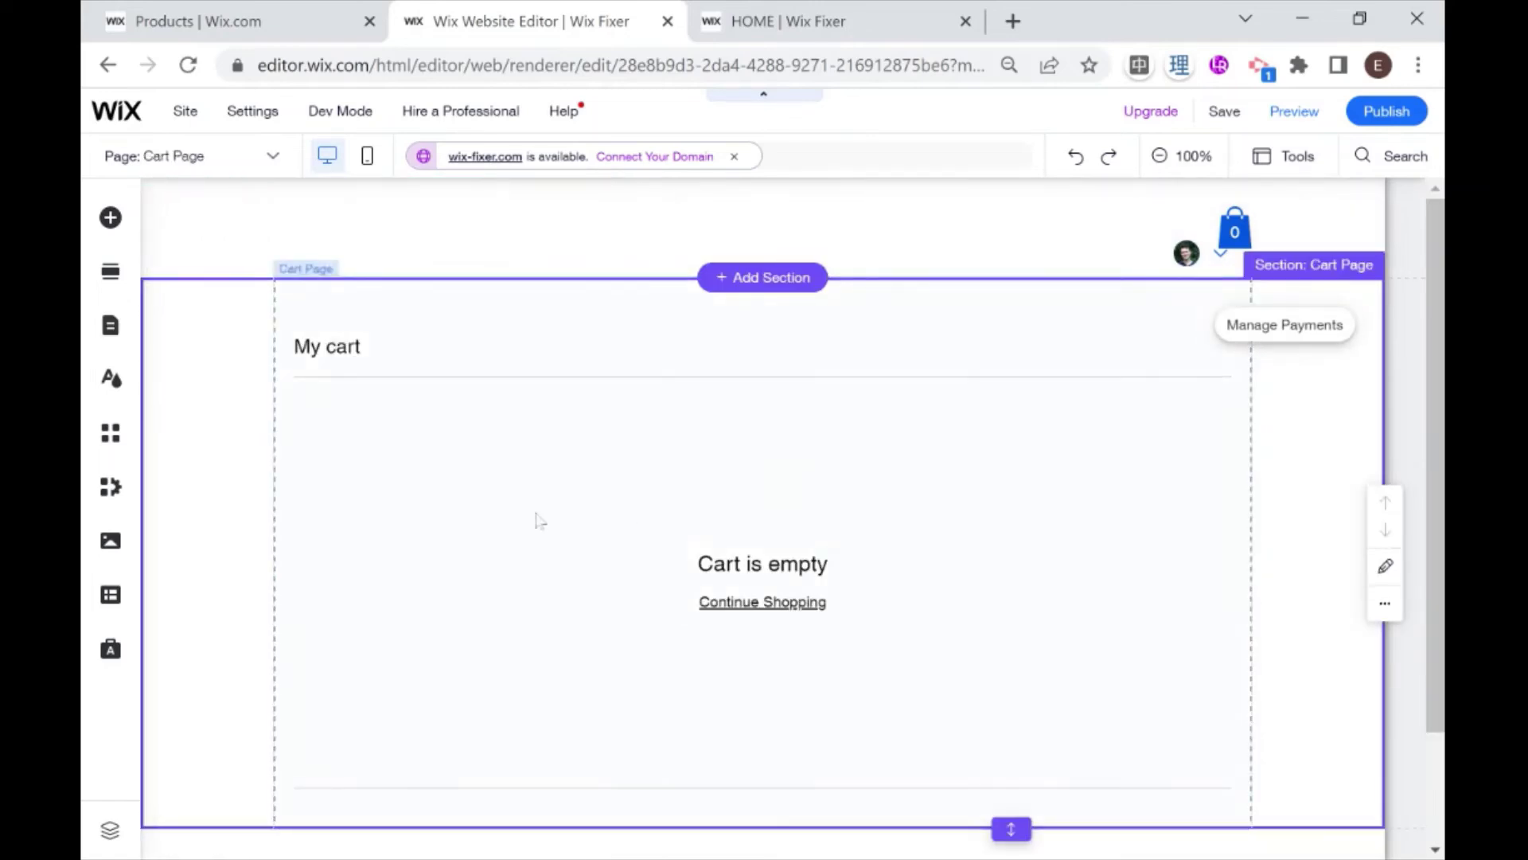
scroll(444, 512, "down", 2)
scroll(832, 354, "up", 2)
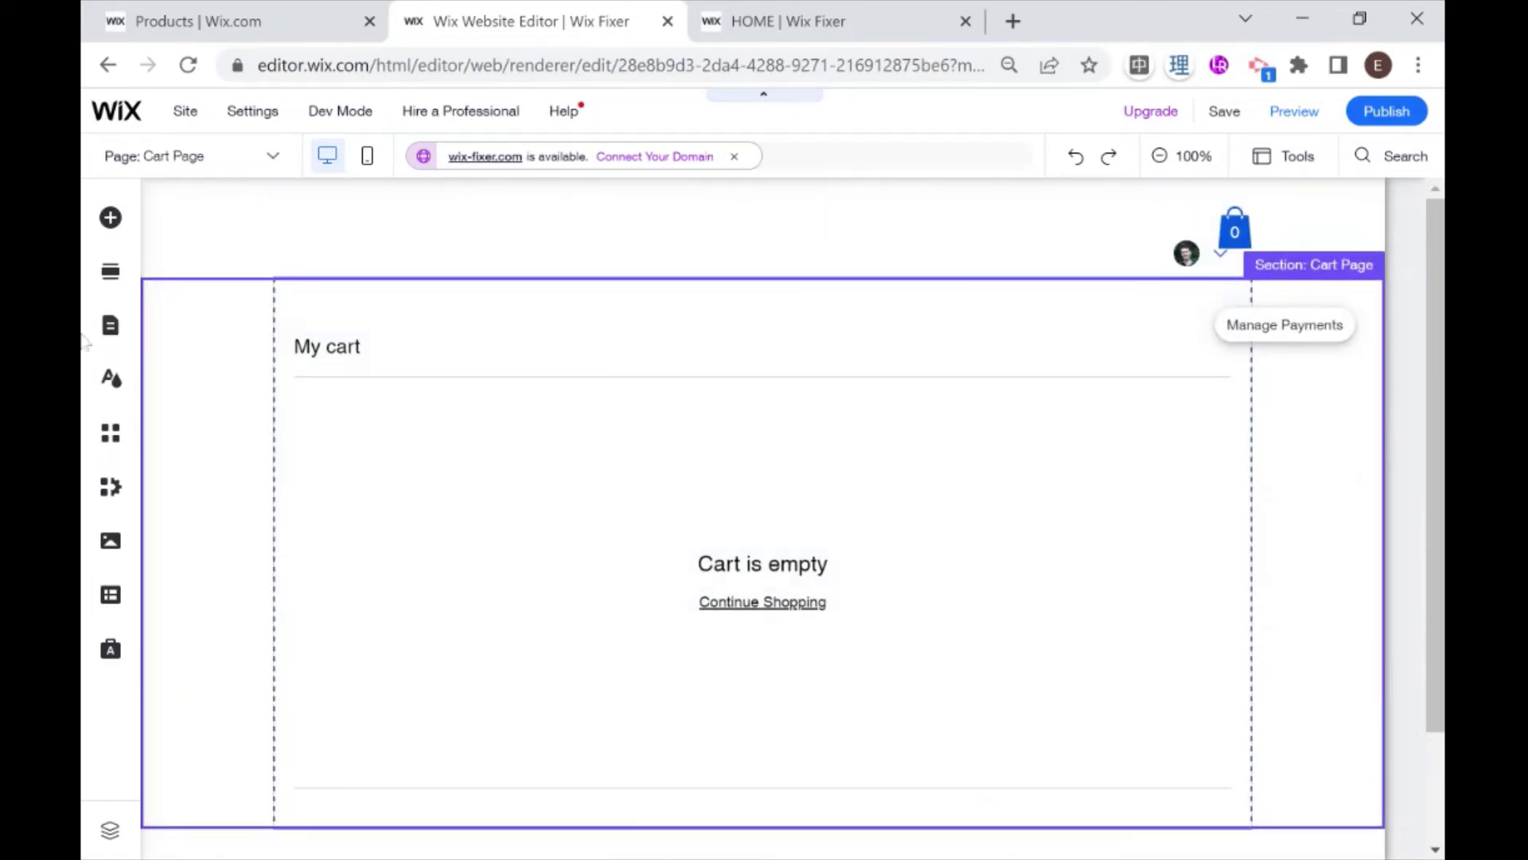
left_click(113, 328)
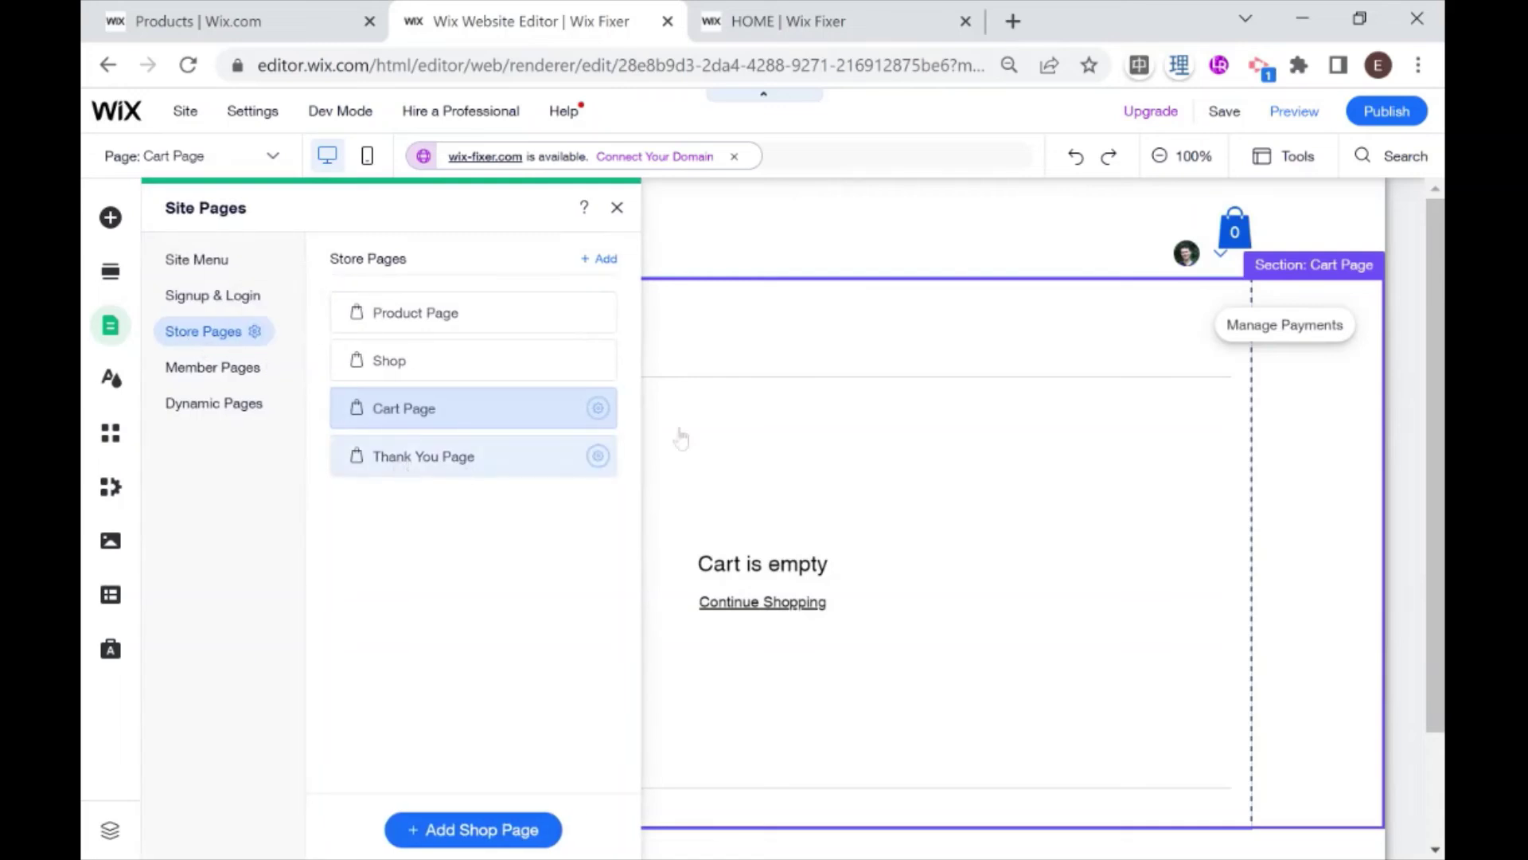
left_click(898, 323)
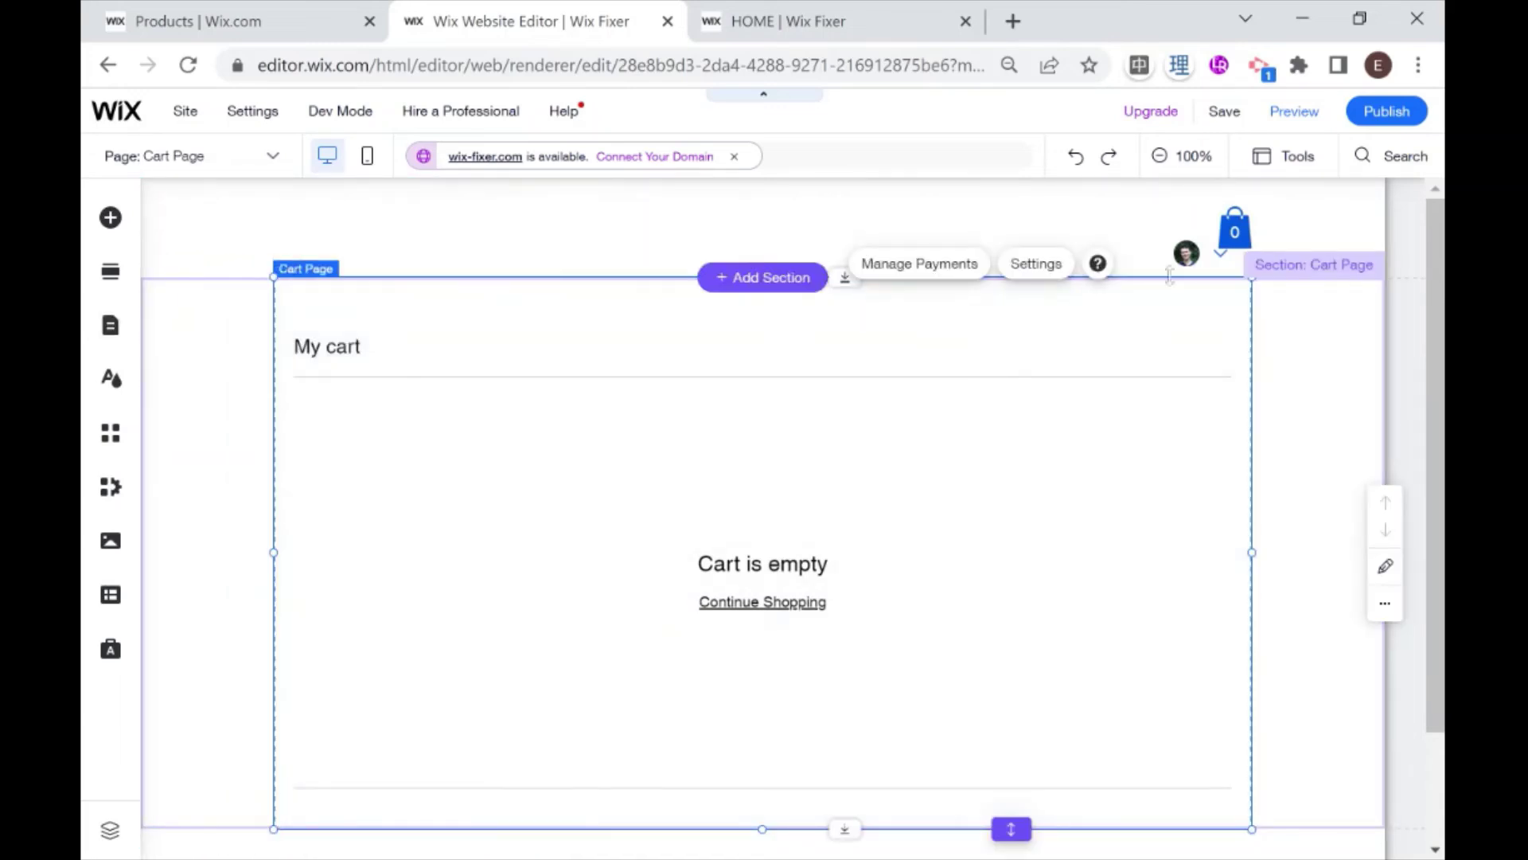
Step: Move the header's login bar left so it sits beside the cart icon
left_click(1236, 243)
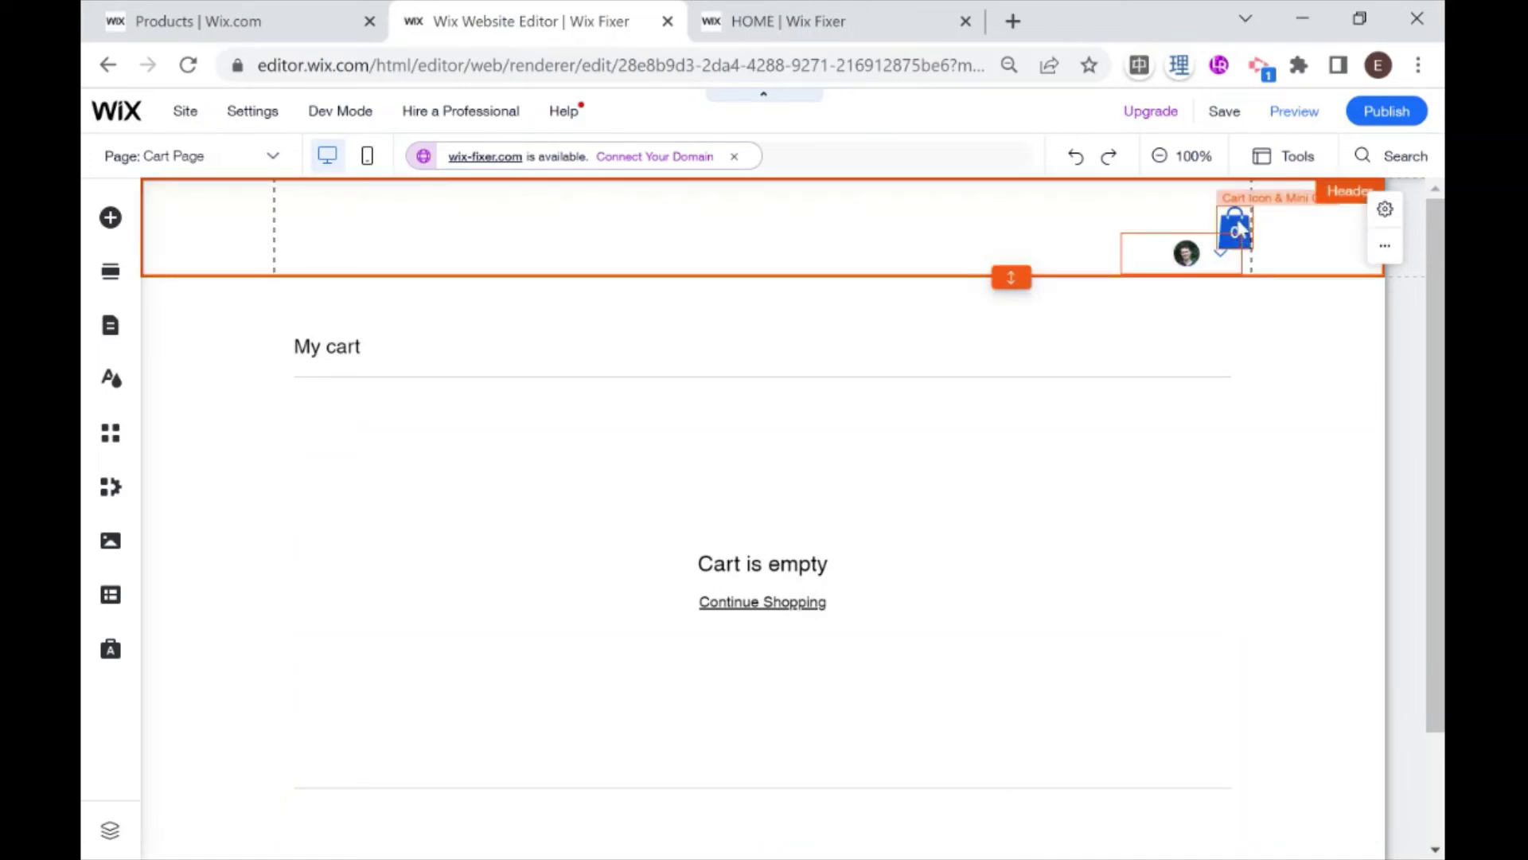
left_click(1155, 254)
left_click_drag(1154, 254, 1117, 231)
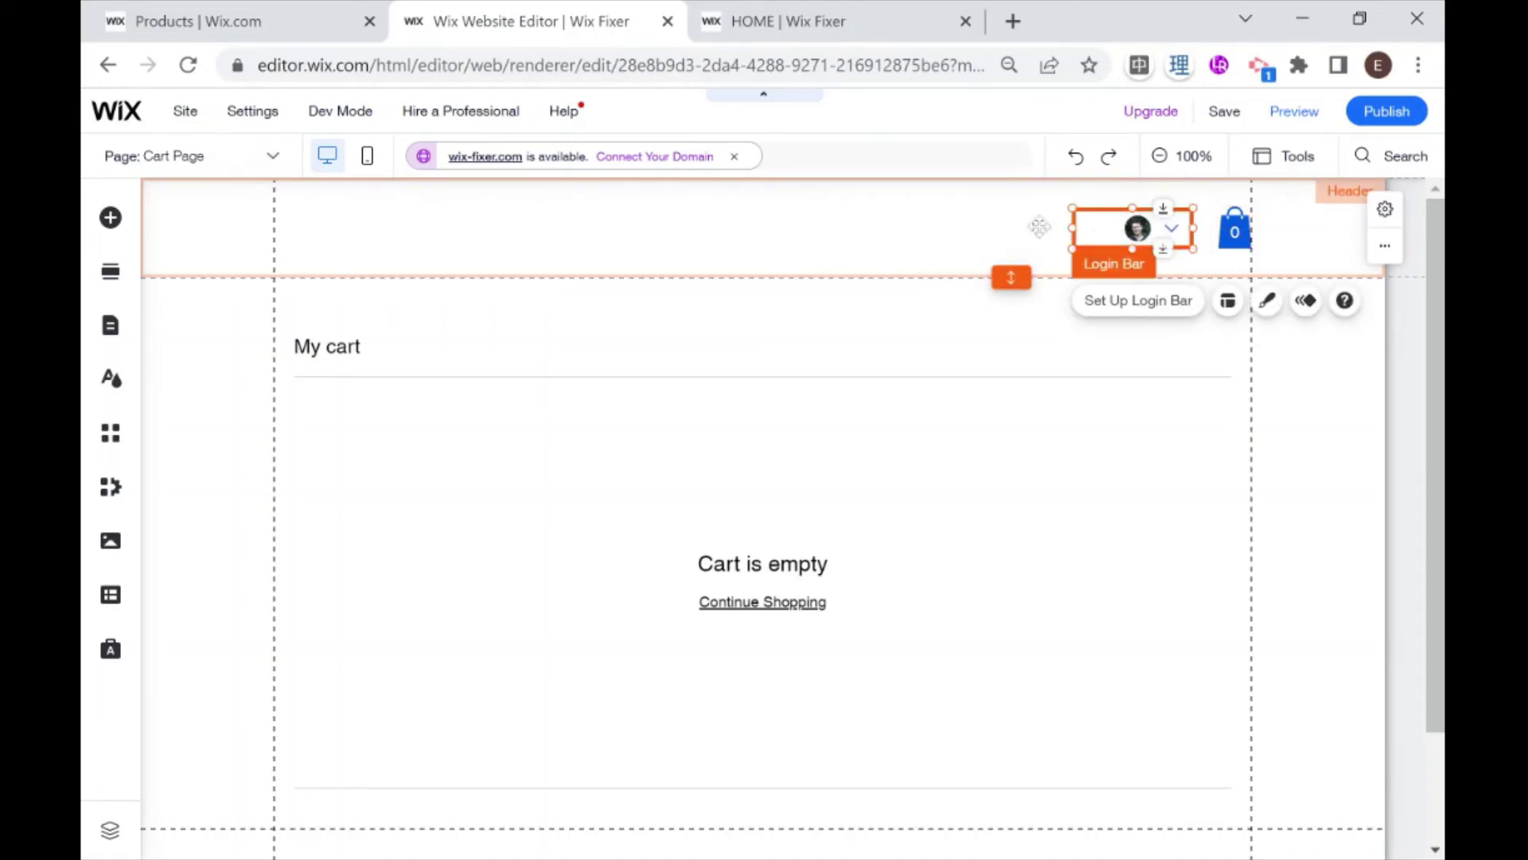
left_click_drag(1227, 235, 1205, 233)
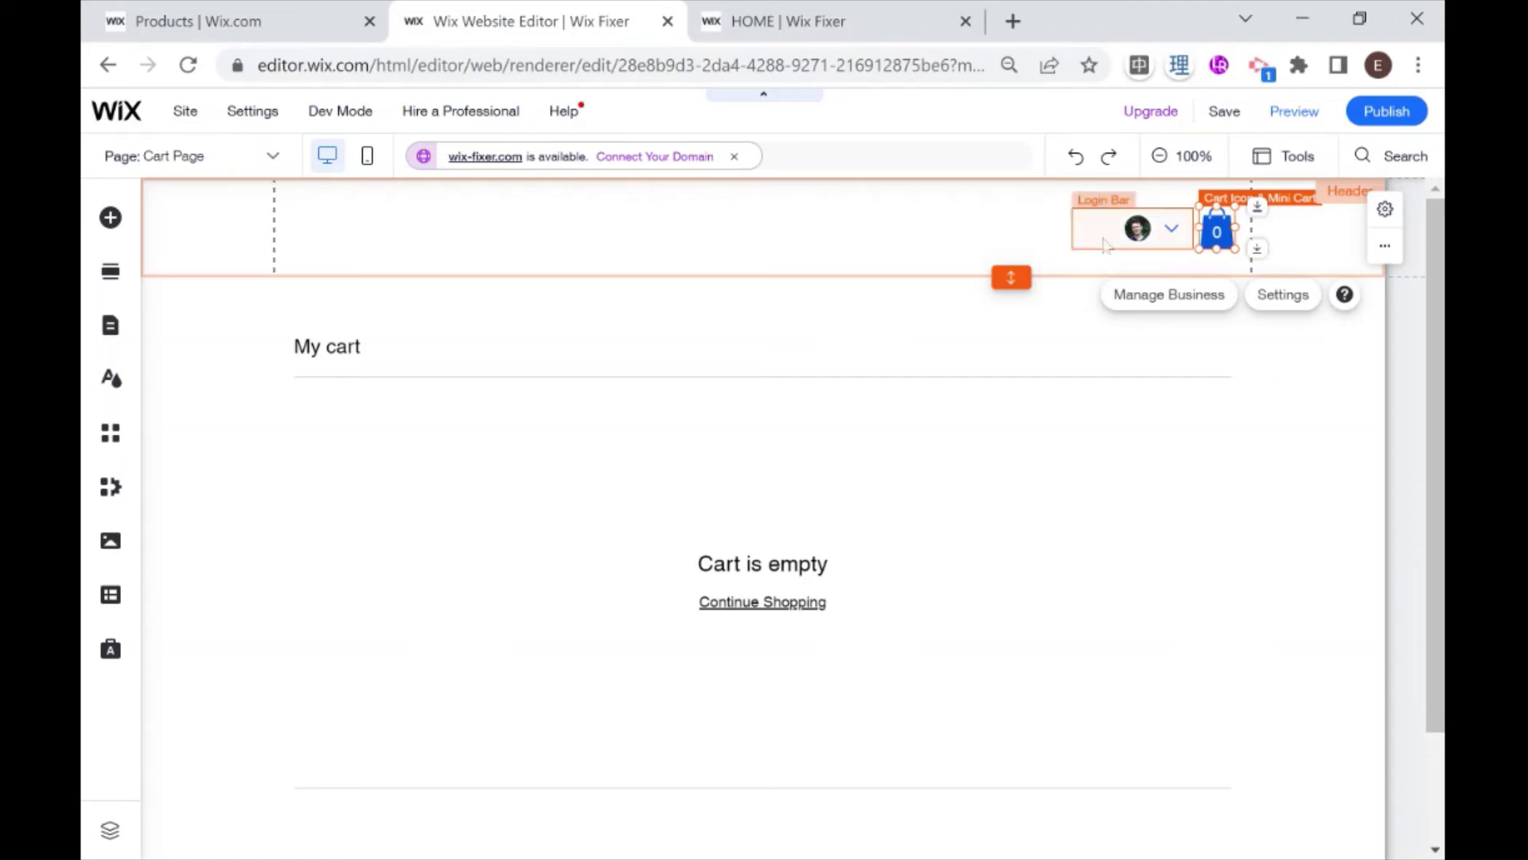
Step: Publish the site and go to the live HOME | Wix Fixer page
left_click(1393, 115)
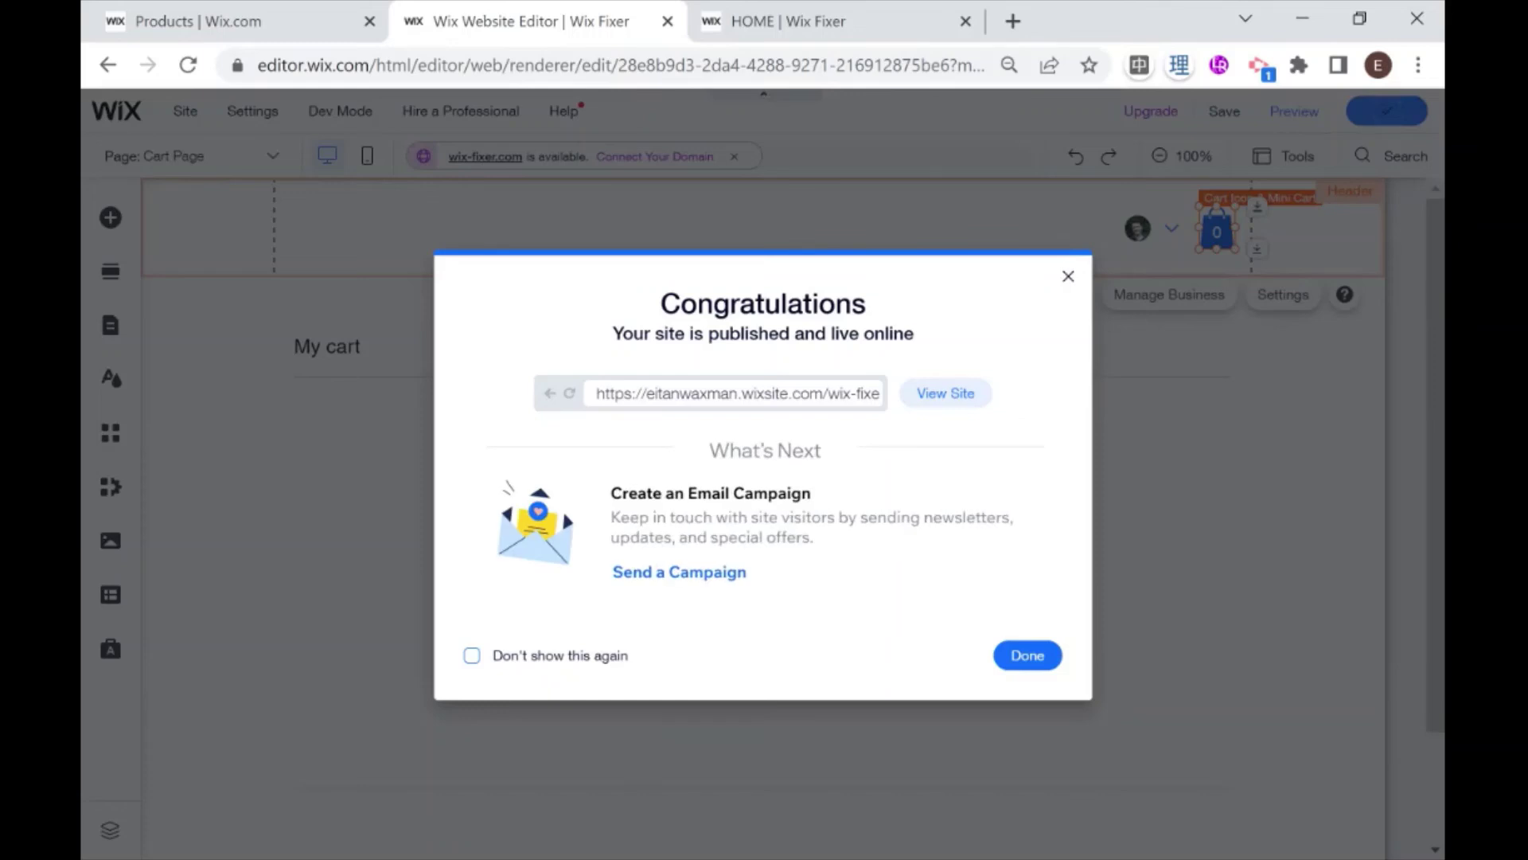
left_click(1028, 655)
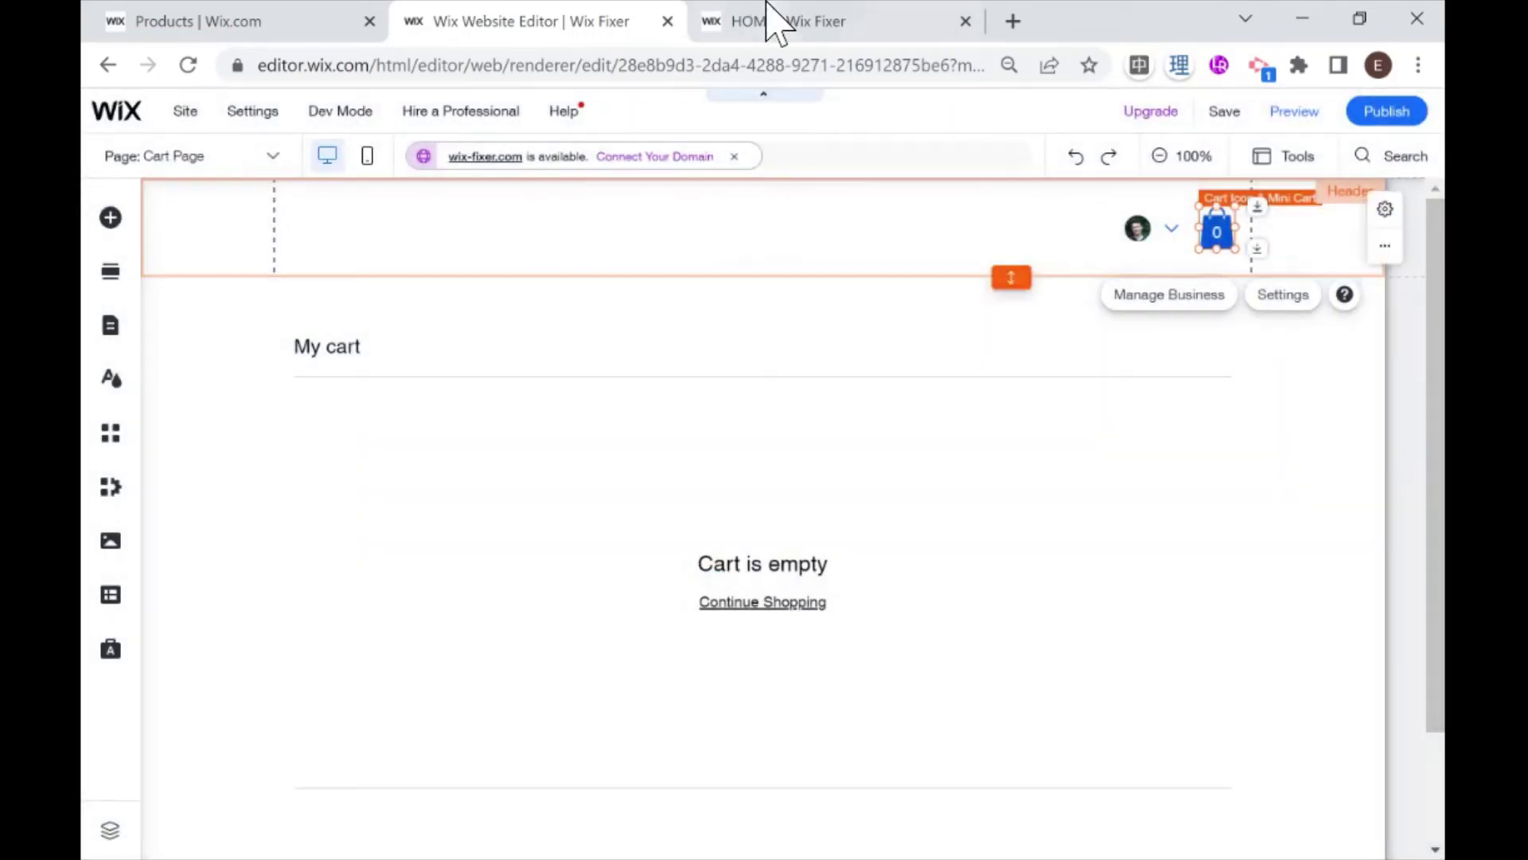
left_click(772, 24)
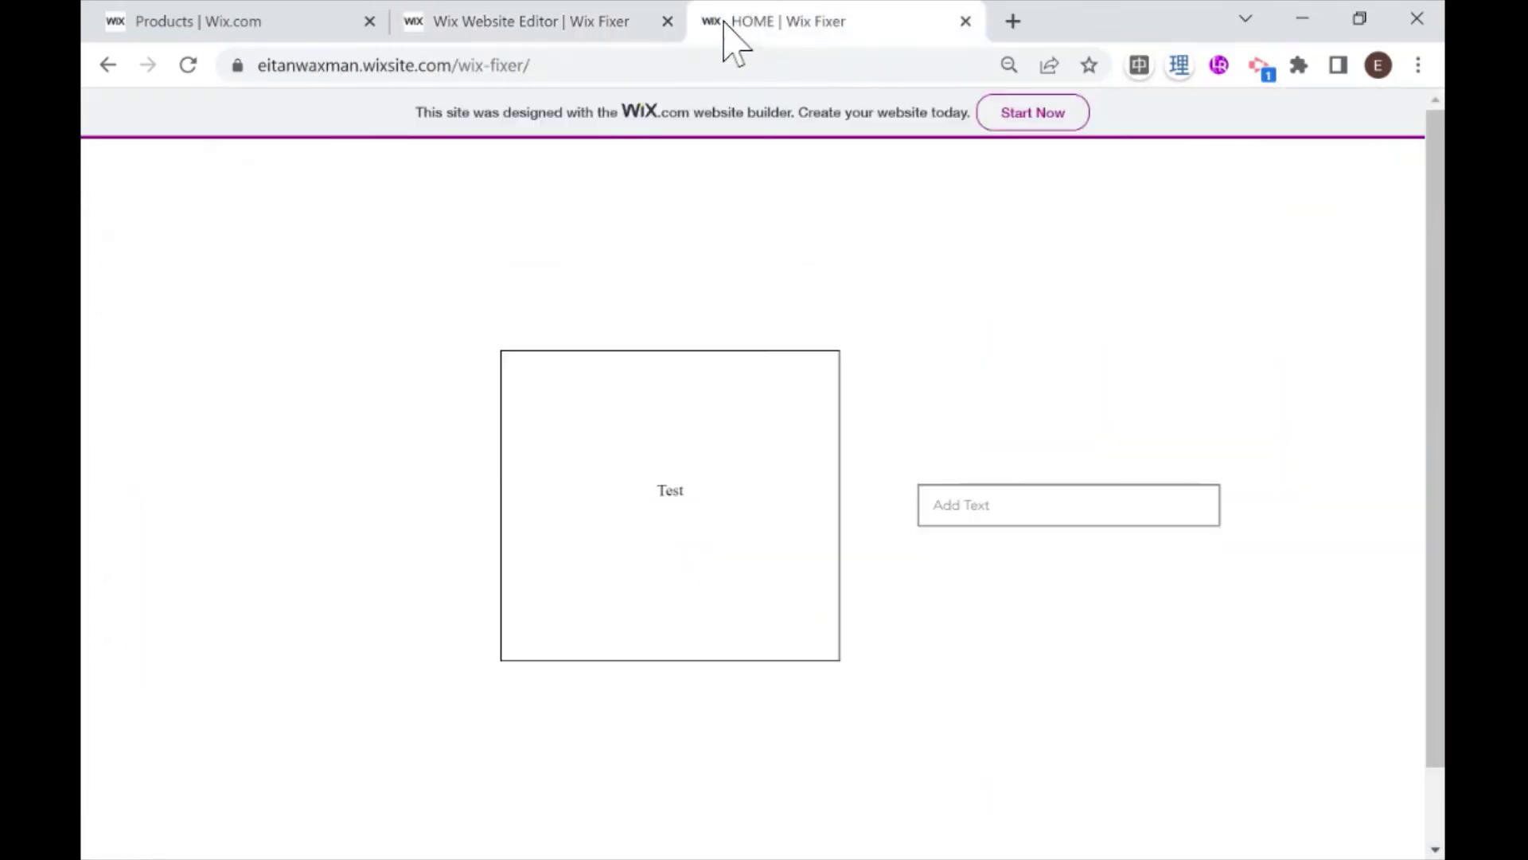
Step: Reload the live home page, then load the live site's /shop page
left_click(593, 65)
key("Return")
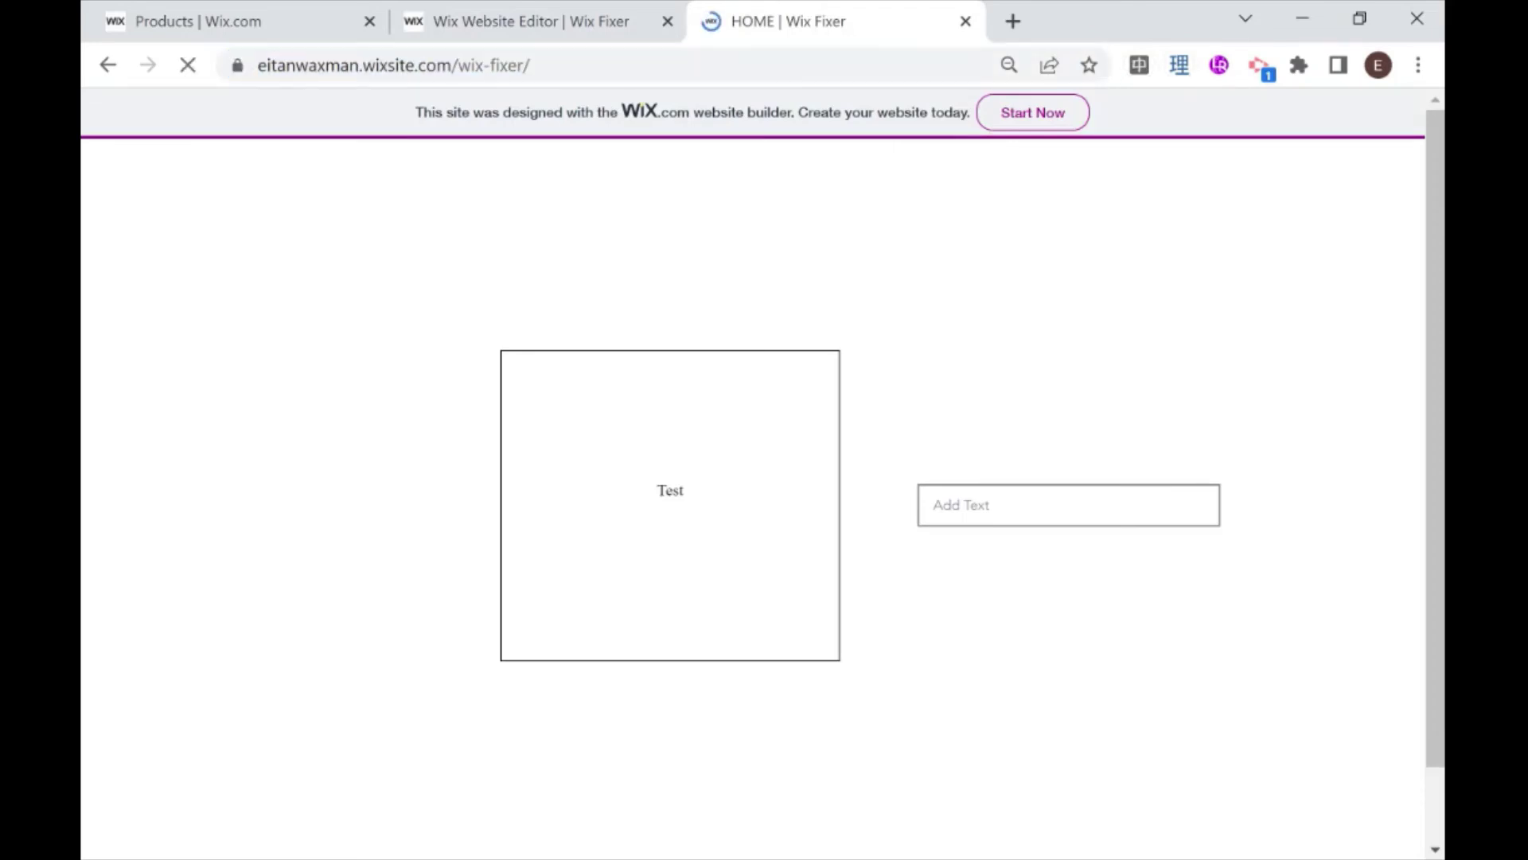
left_click(593, 65)
left_click(589, 65)
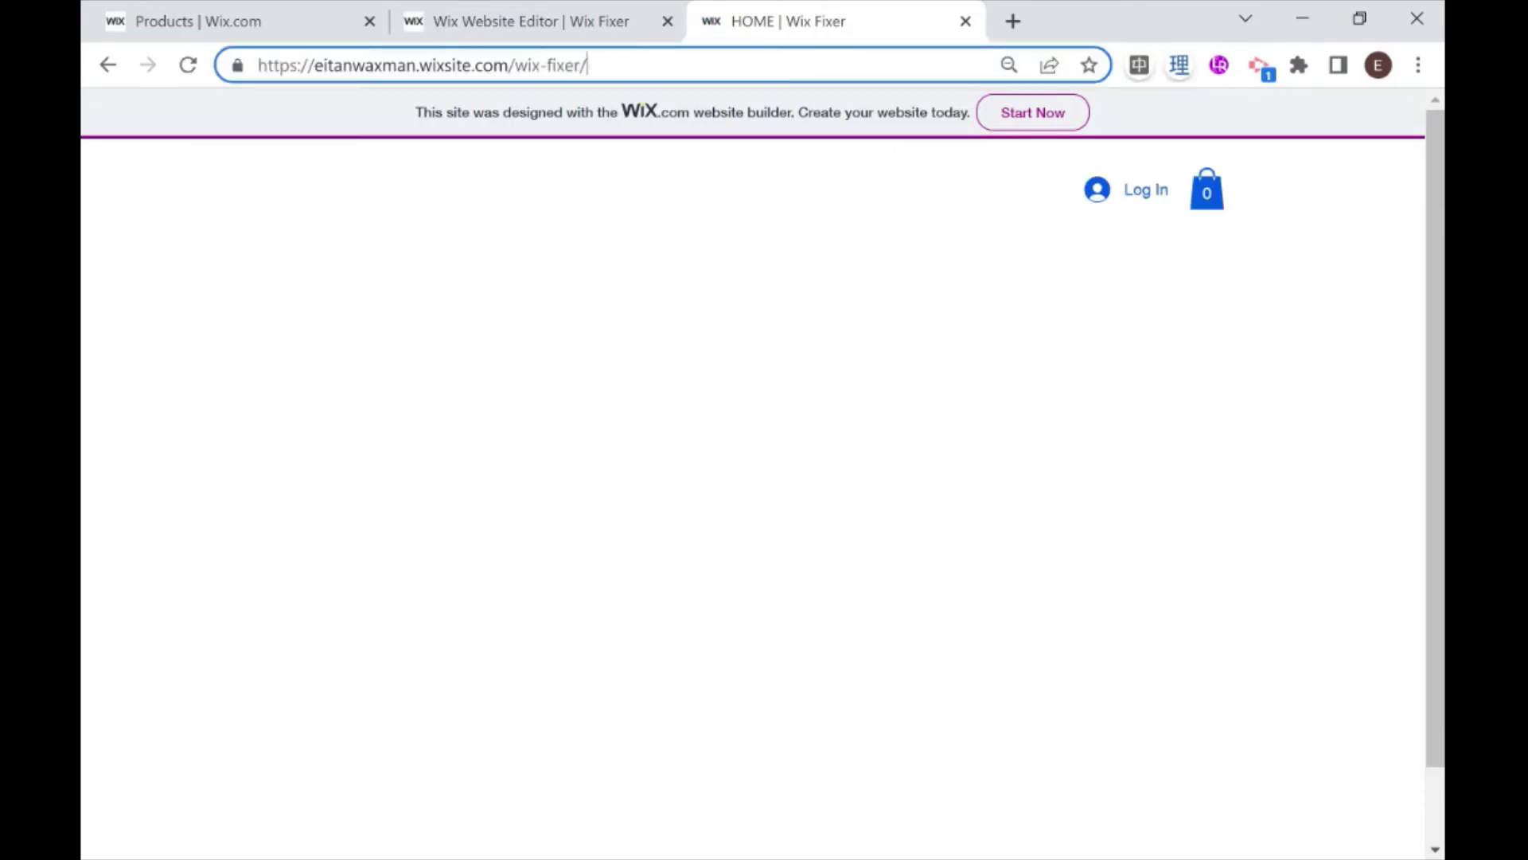
type("shop")
key("Return")
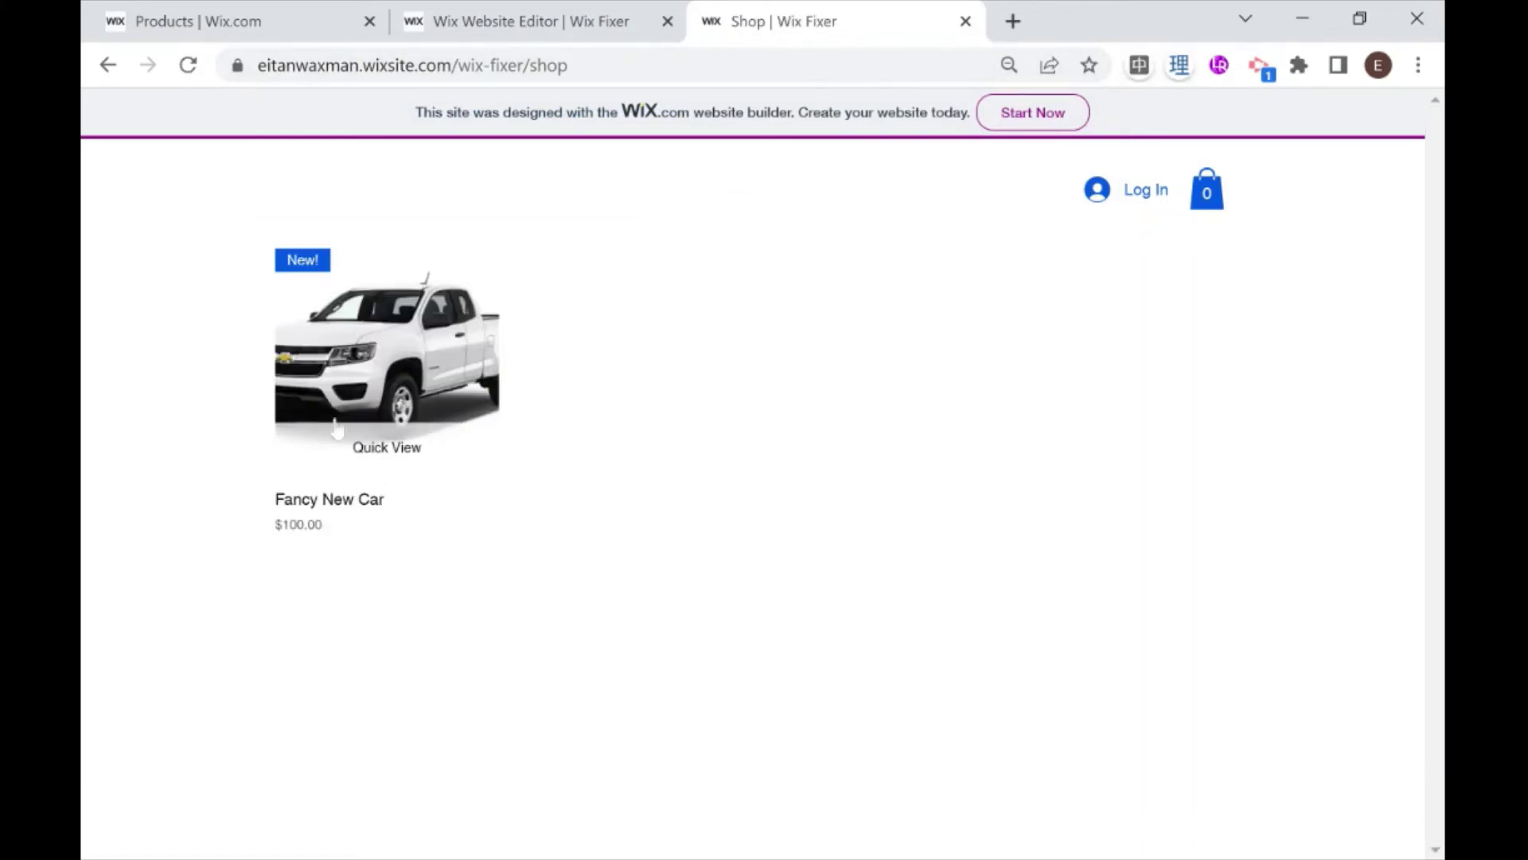
Step: Preview the car in Quick View, close it, and open the Fancy New Car product page
left_click(376, 452)
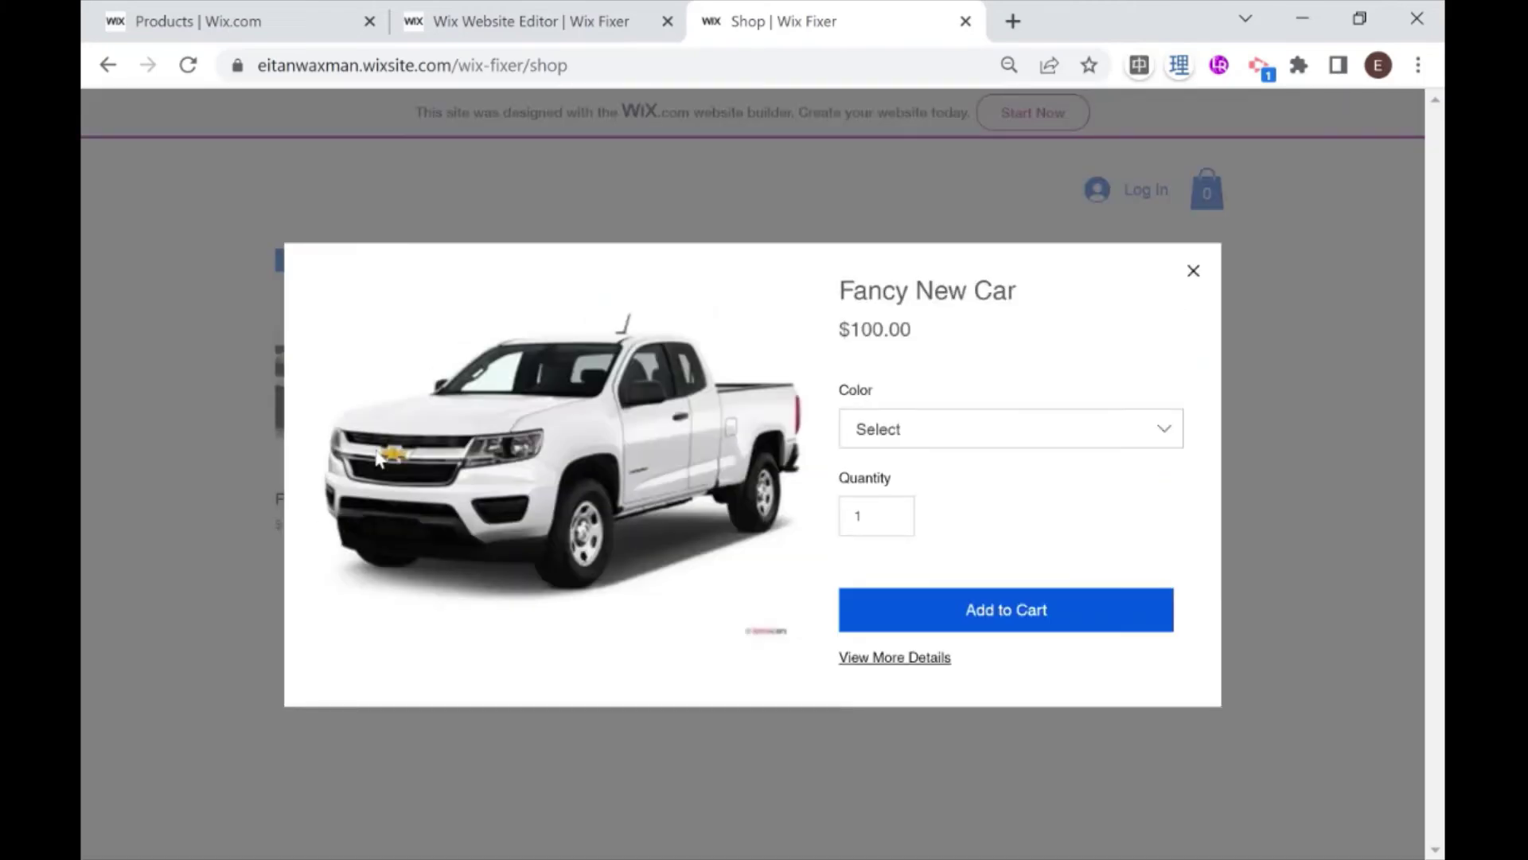
left_click(1193, 270)
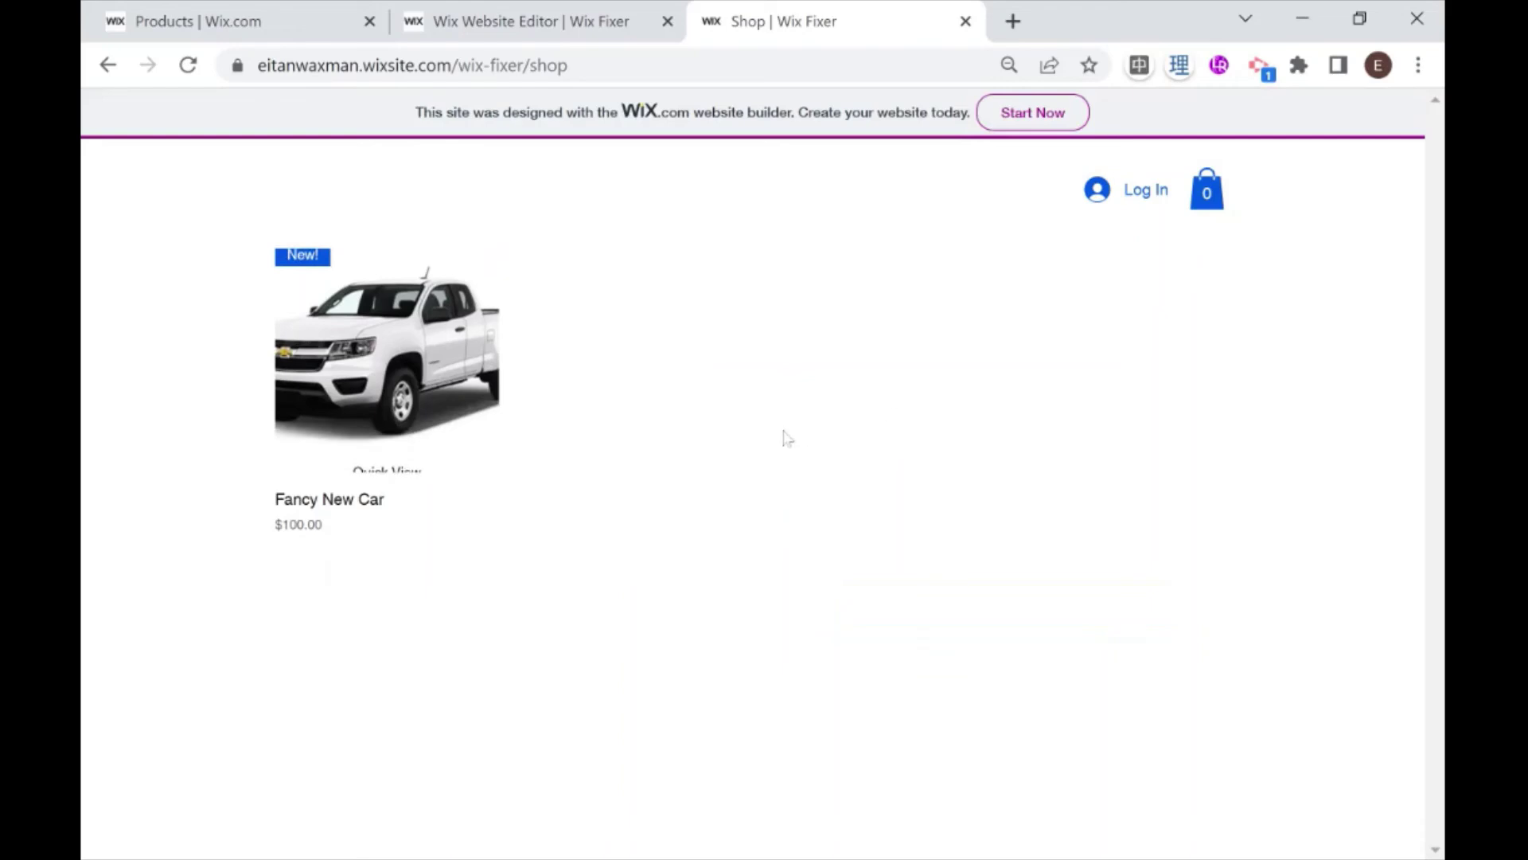
left_click(368, 523)
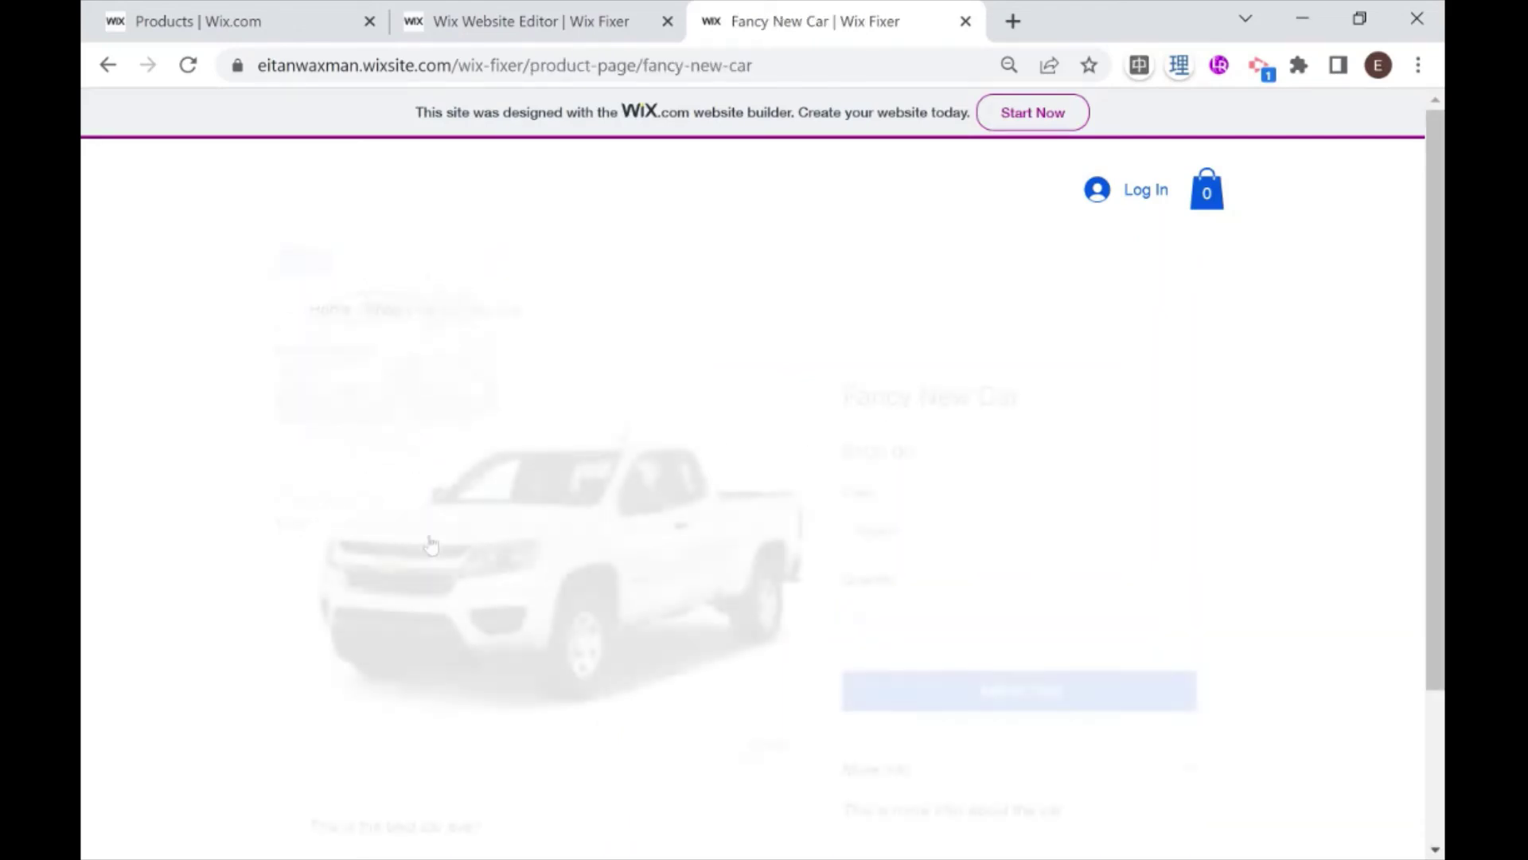
Step: Compare the Black, Blue and White prices, then add the White car at $120.00 to the cart
scroll(980, 356, "down", 2)
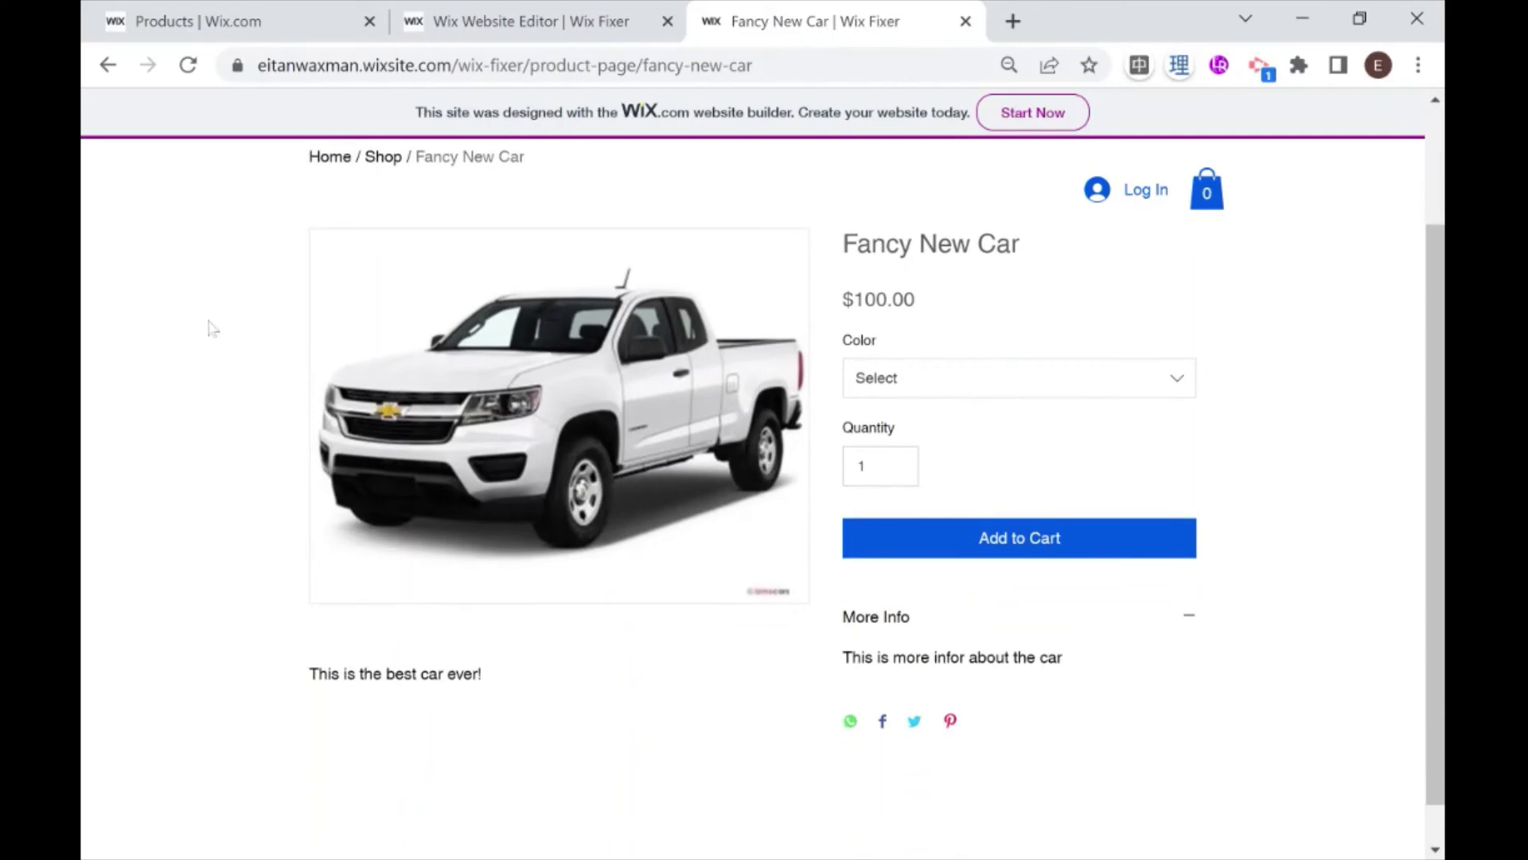
left_click(971, 380)
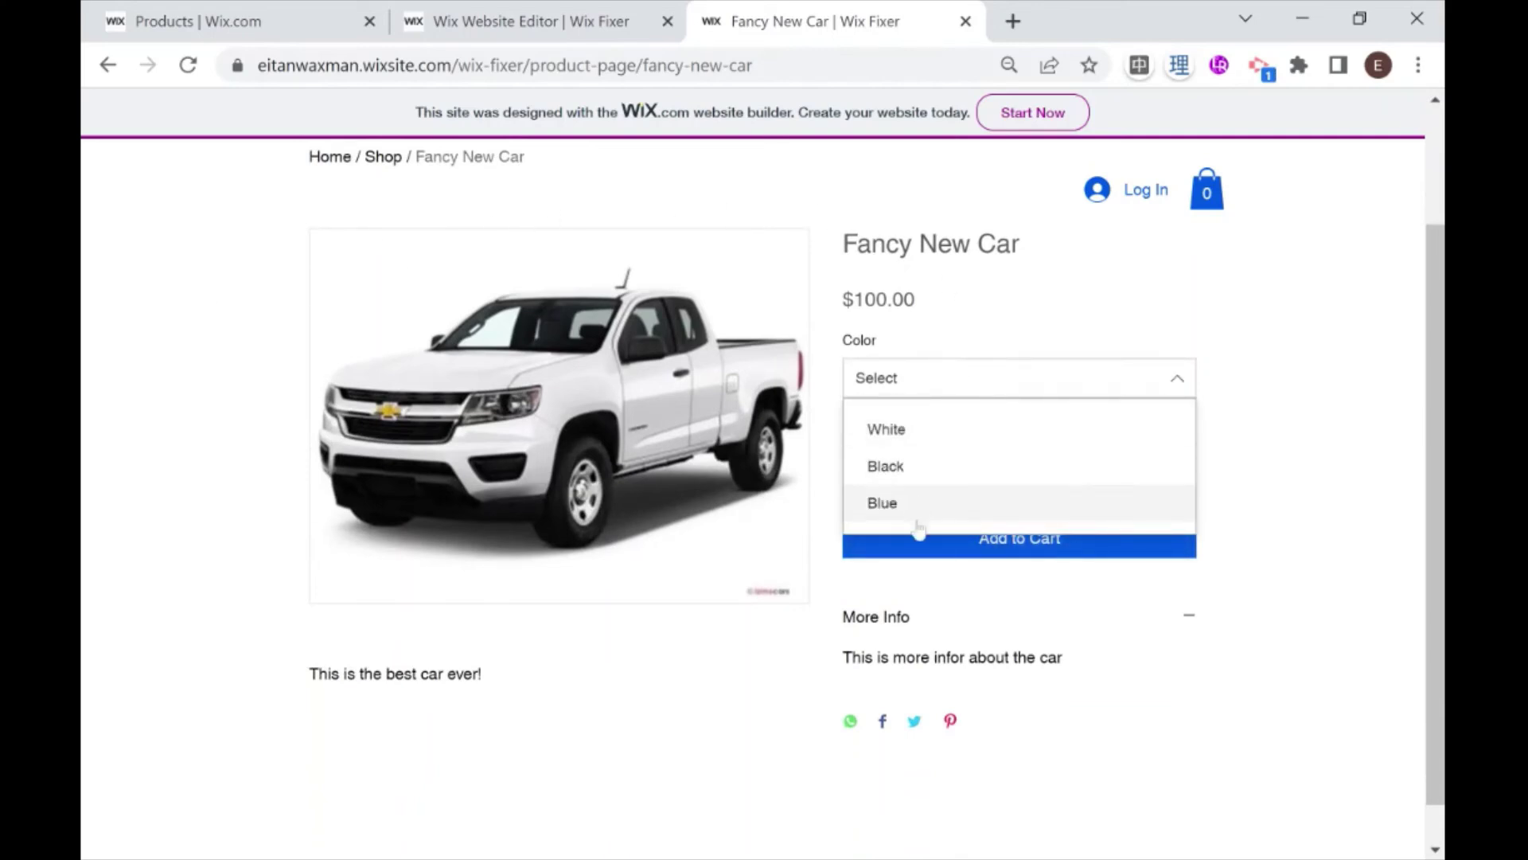
left_click(928, 470)
left_click(926, 381)
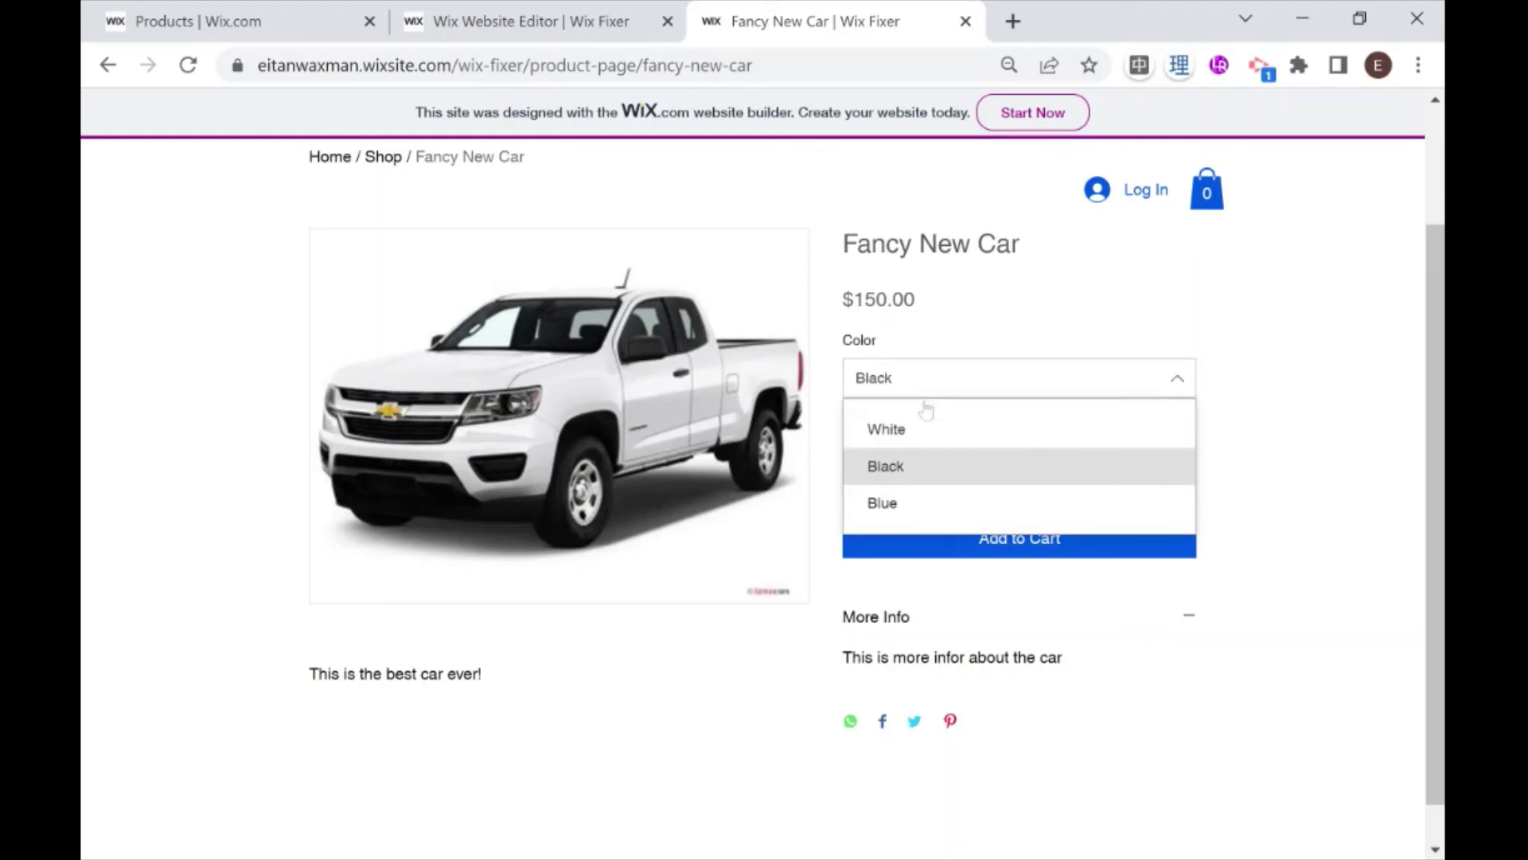
left_click(907, 507)
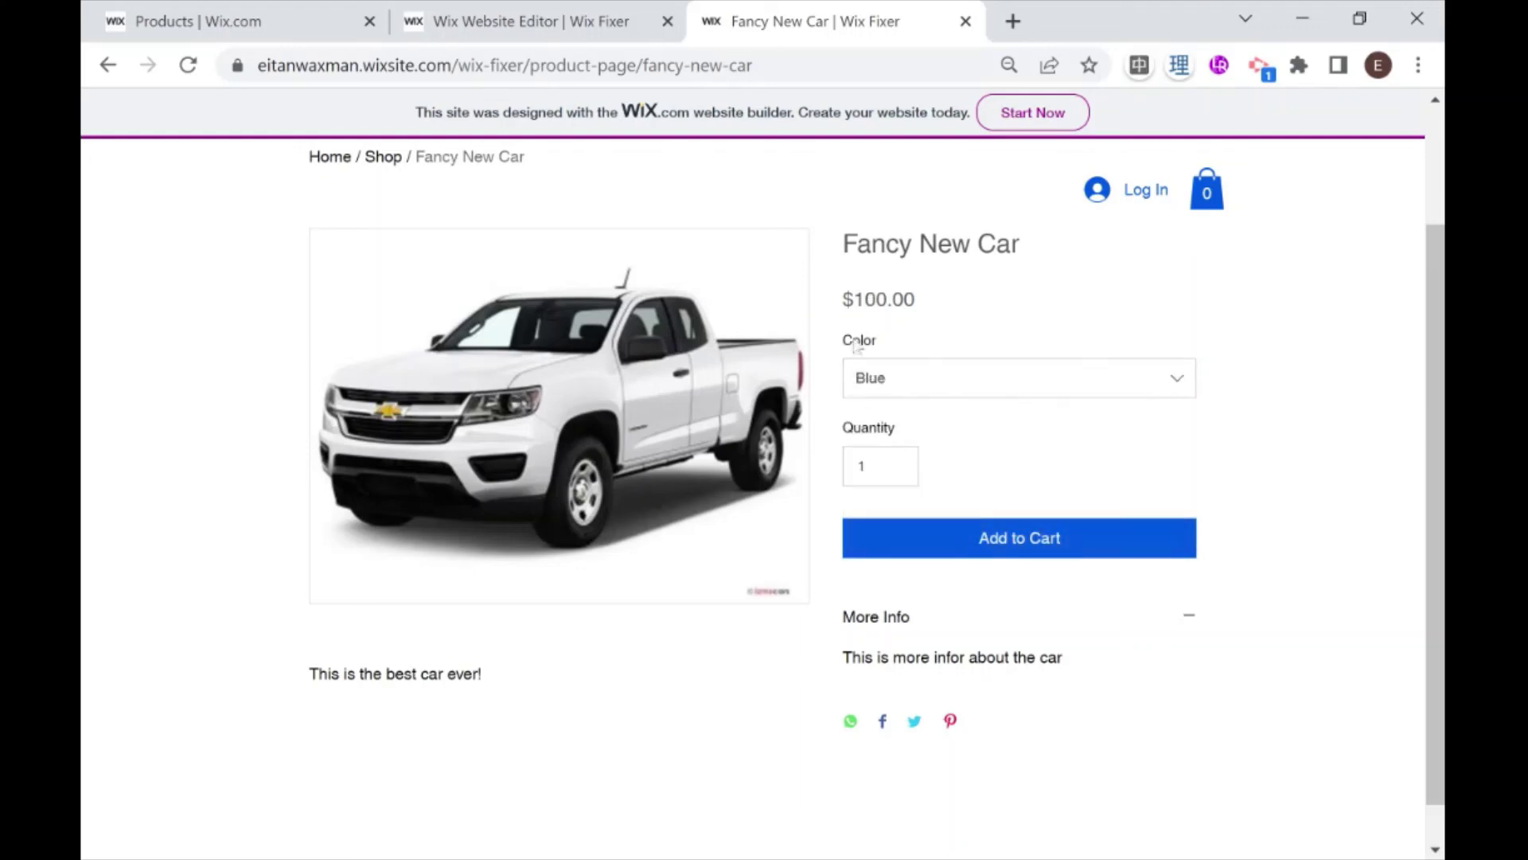
left_click(906, 382)
left_click(904, 430)
scroll(820, 429, "down", 1)
scroll(876, 434, "up", 2)
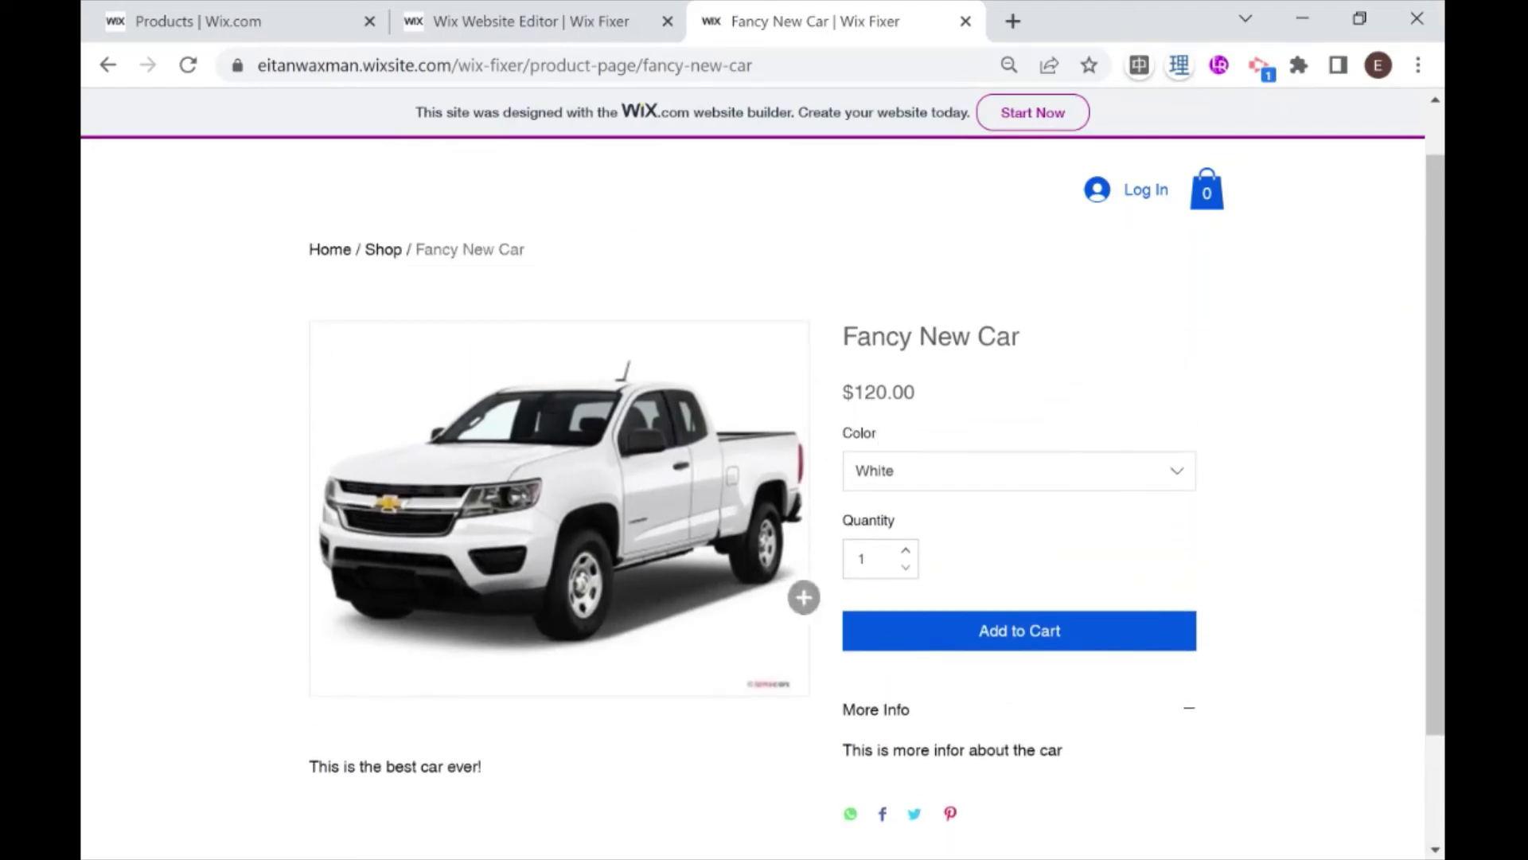
left_click(1040, 635)
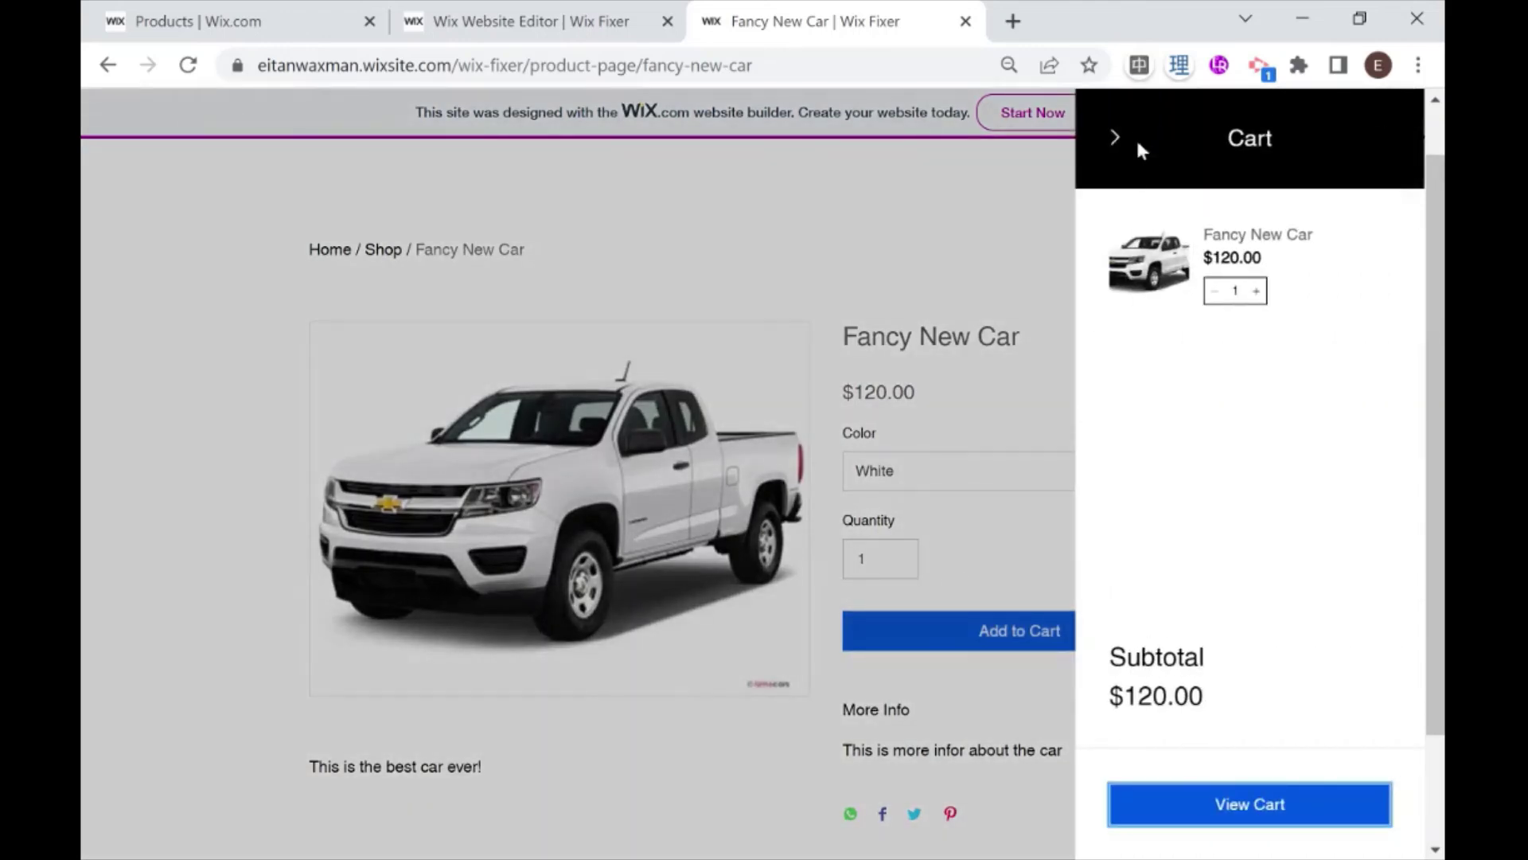
Step: In the cart, apply promo code 10DOLLAR for a $110.00 total, then try checkout
left_click(1239, 806)
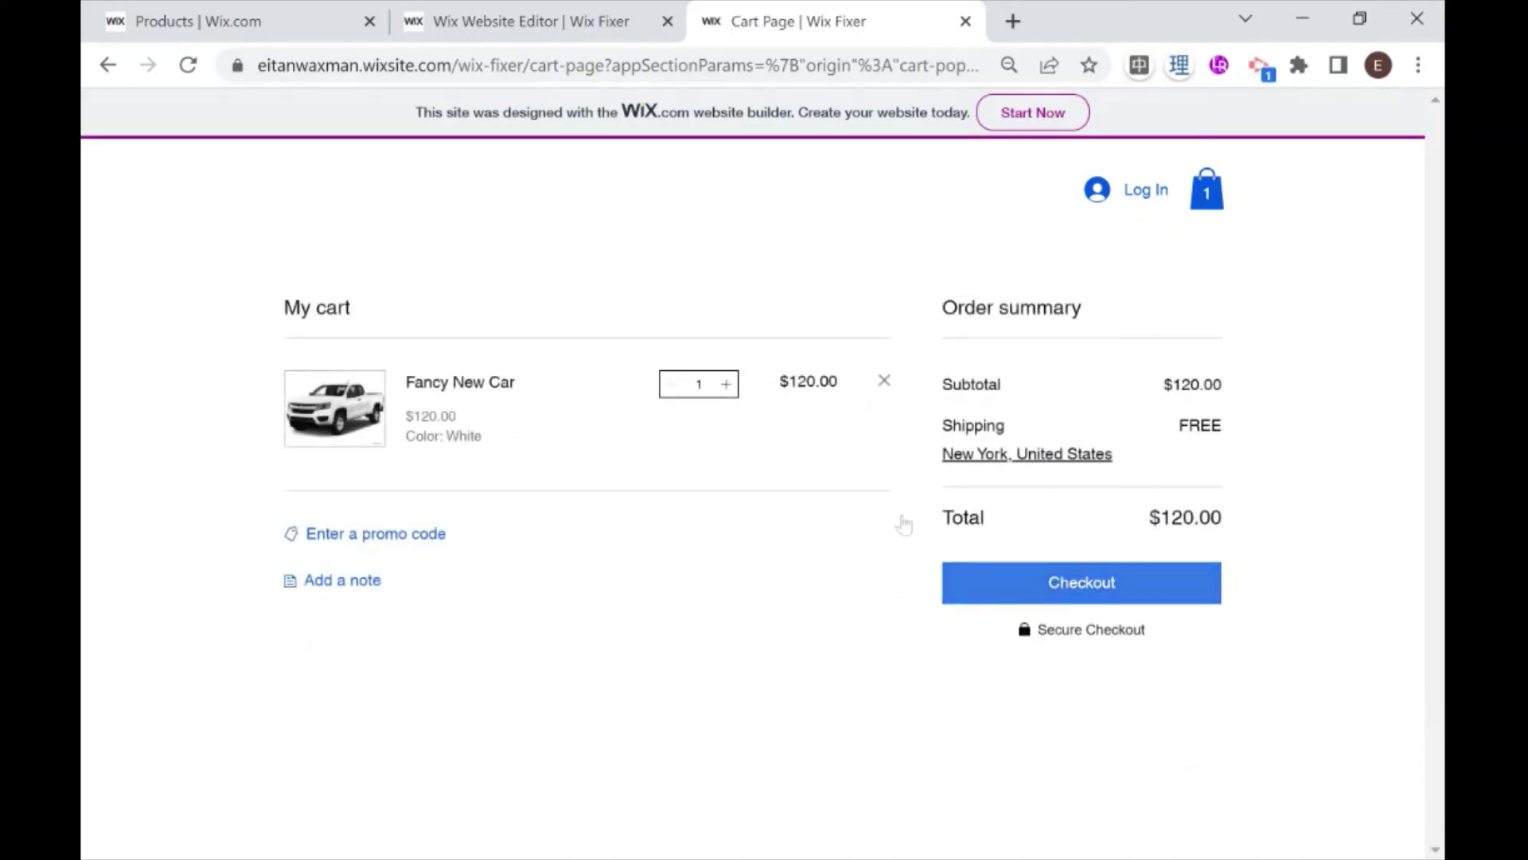
left_click(431, 538)
type("10DO")
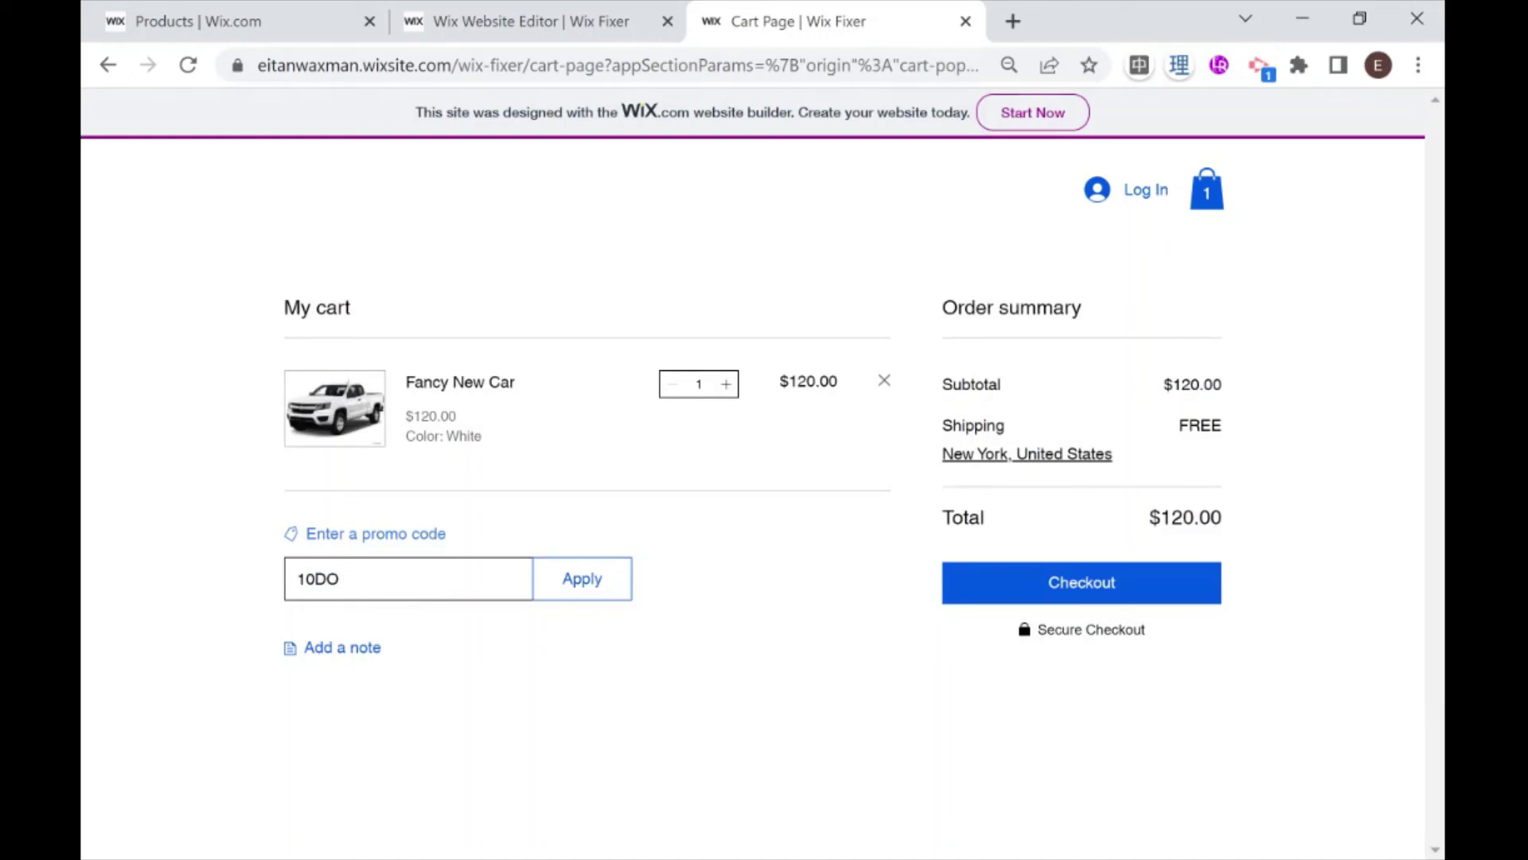
type("LLARS")
left_click(601, 580)
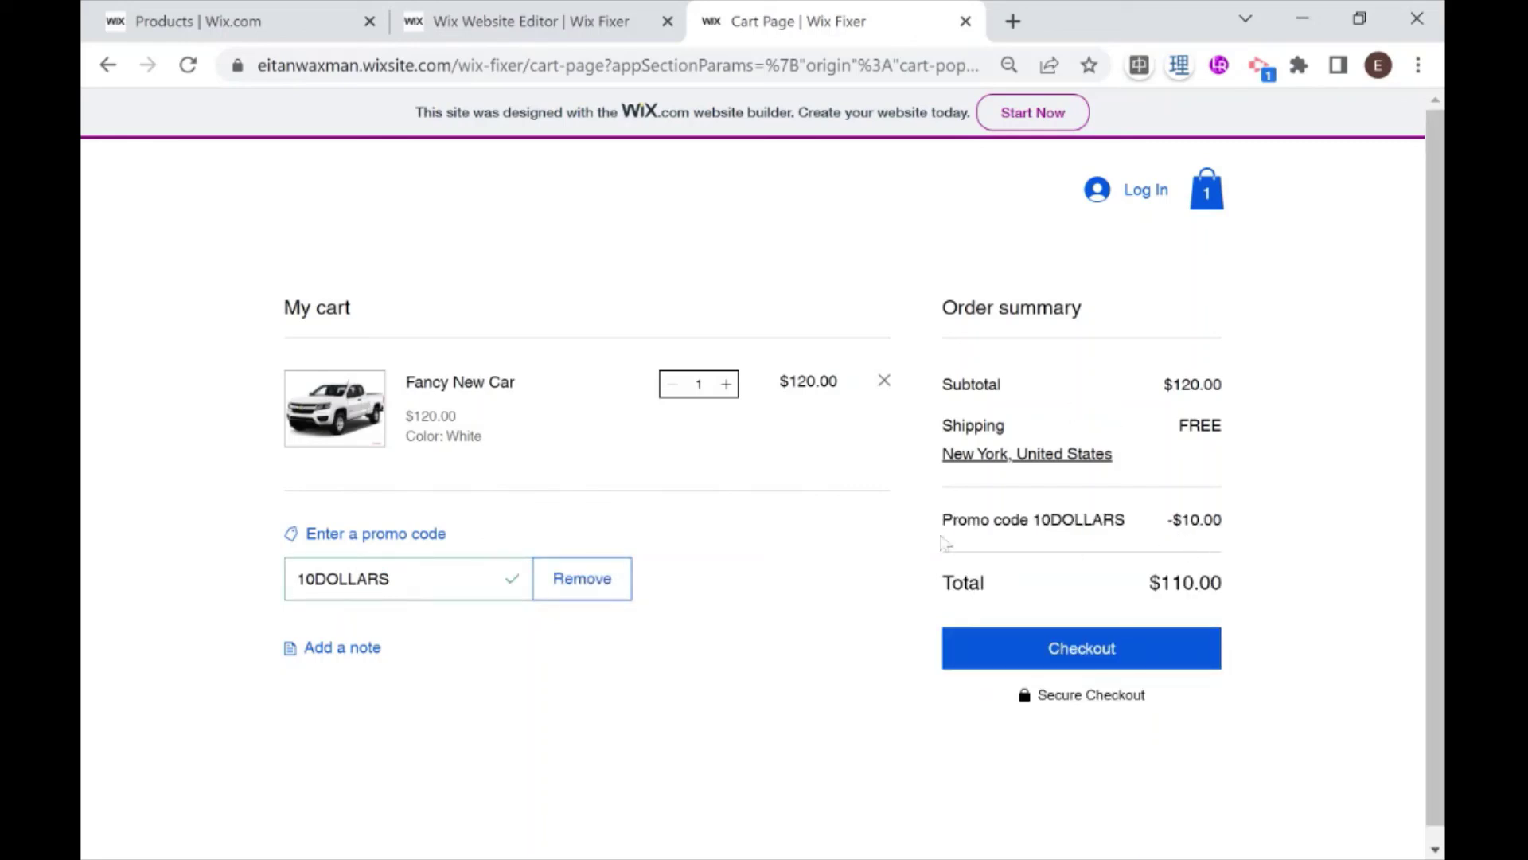
left_click(1059, 638)
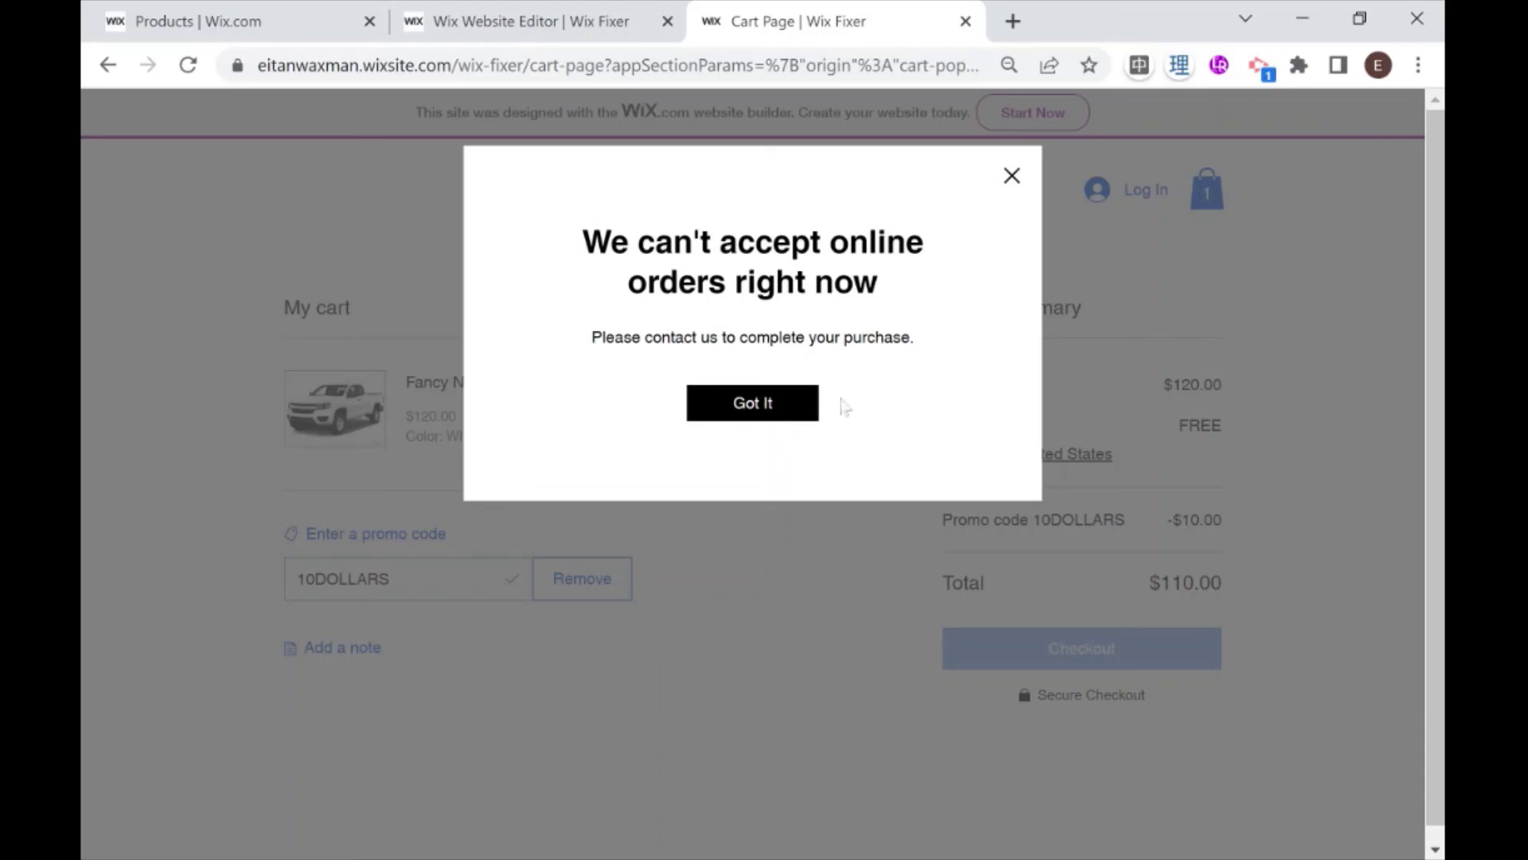
left_click(790, 420)
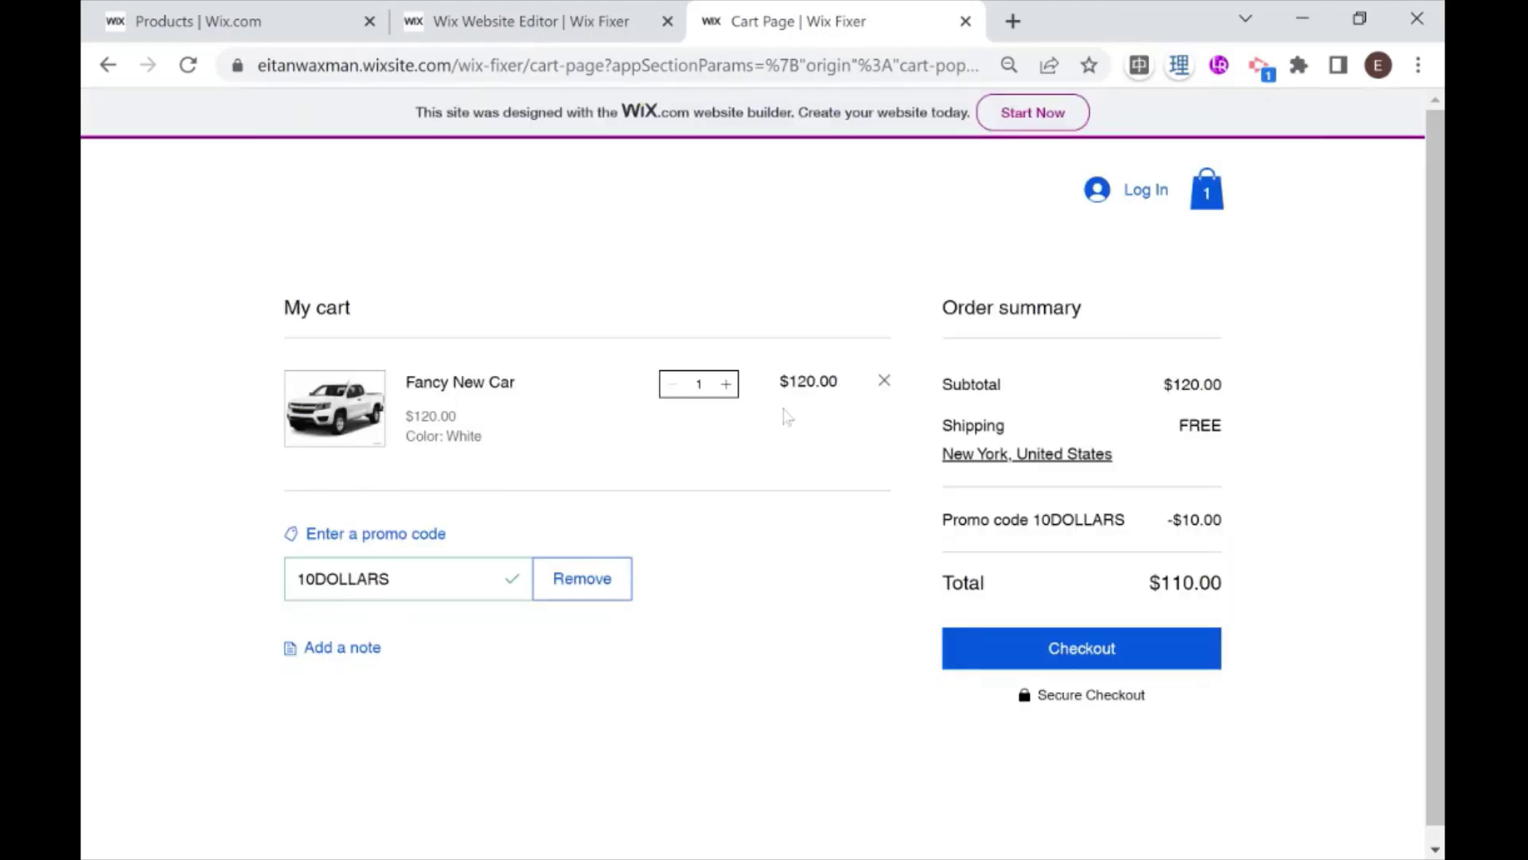
Step: Go back to the Wix Dashboard Products list, where Fancy New Car shows as physical, $100.00, in stock
left_click(241, 19)
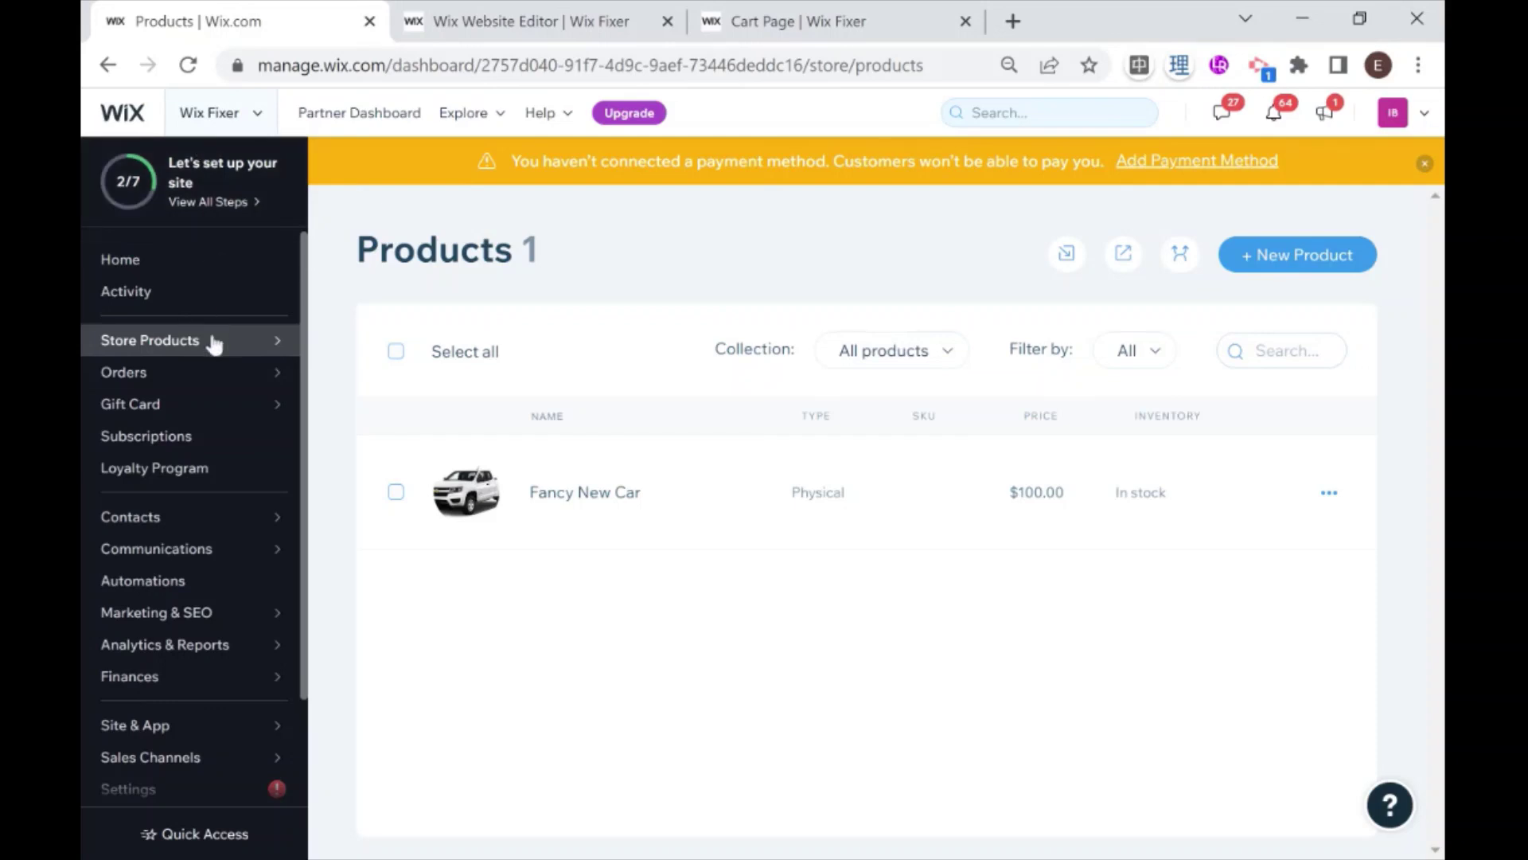
scroll(212, 341, "down", 2)
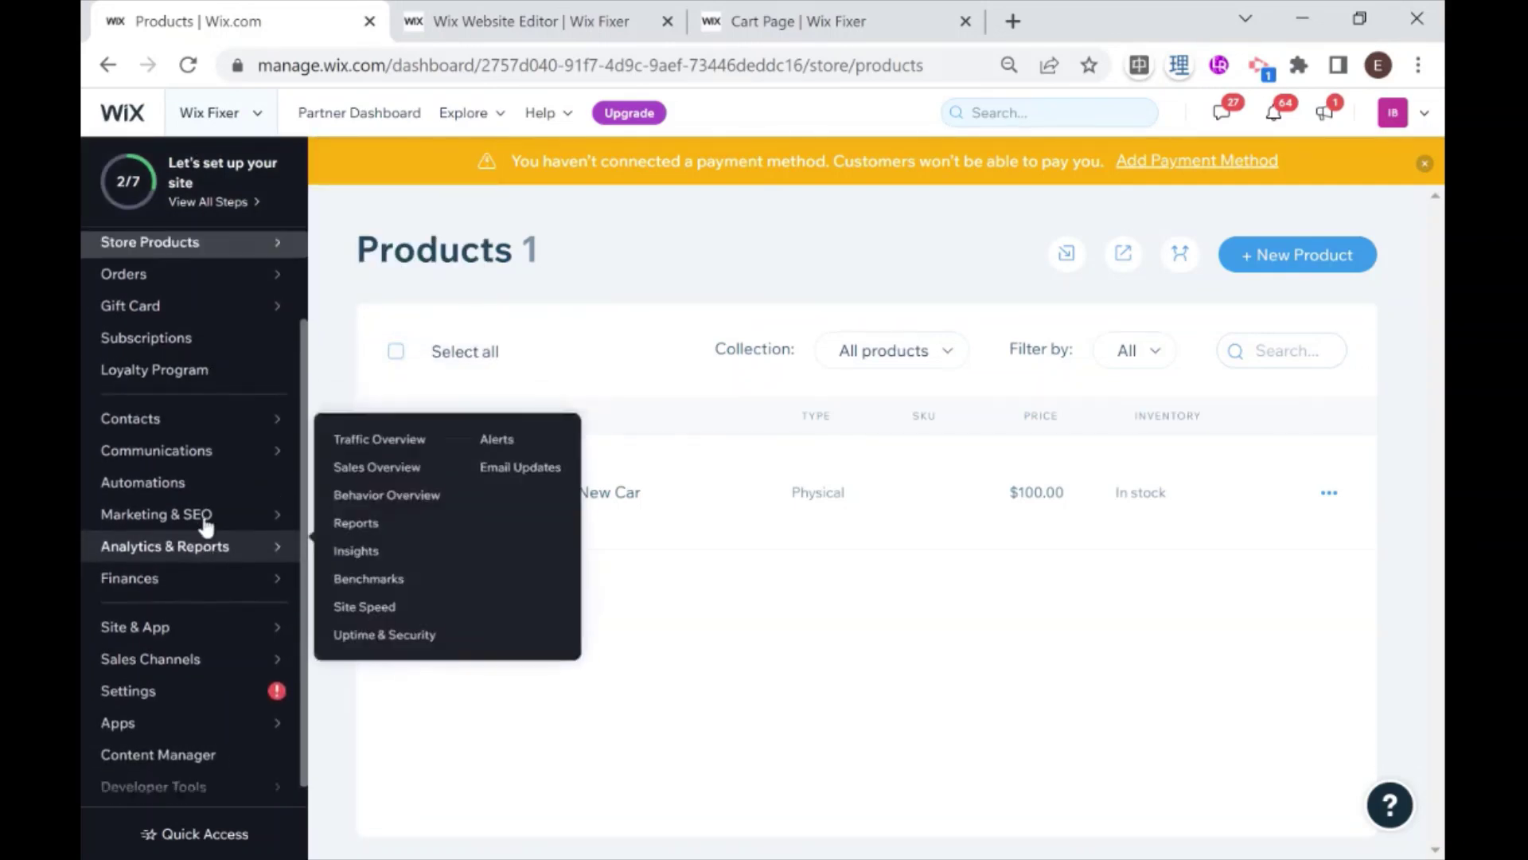
scroll(206, 521, "up", 2)
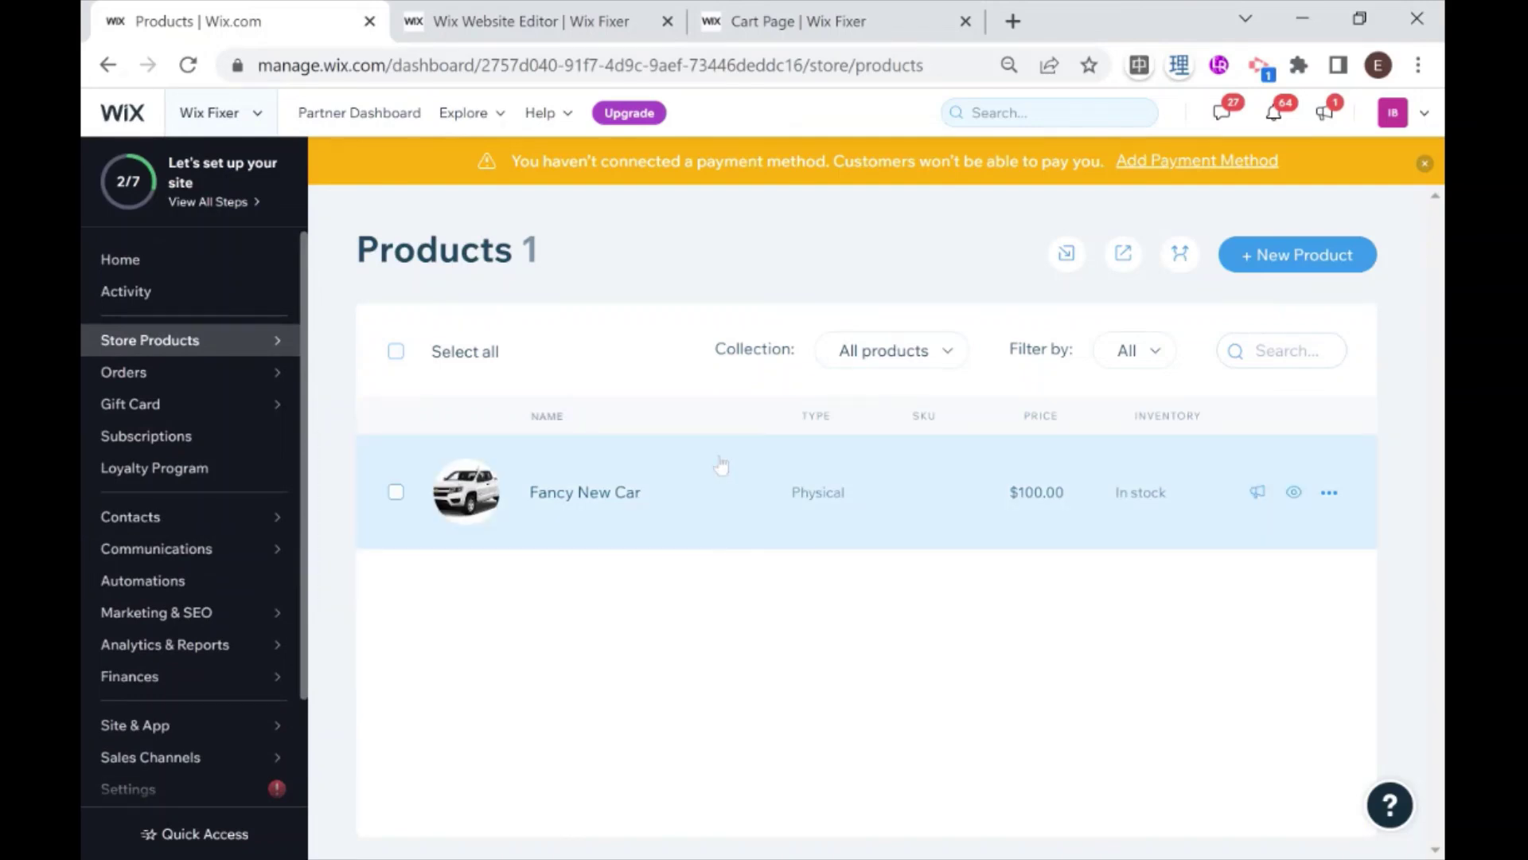